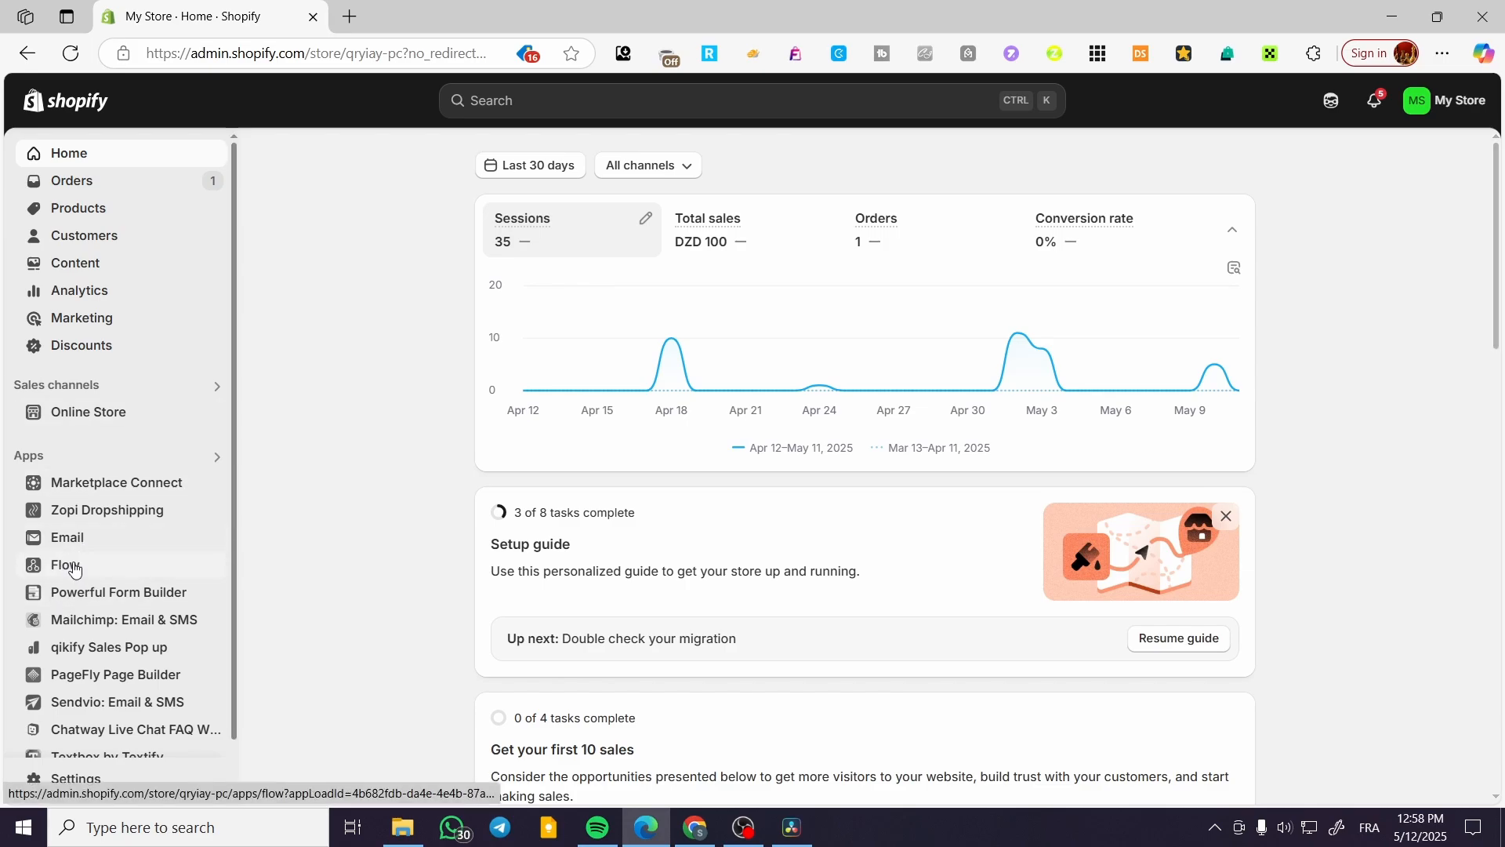
Look at the Email app's overview and return to the store's home page.
left_click(72, 537)
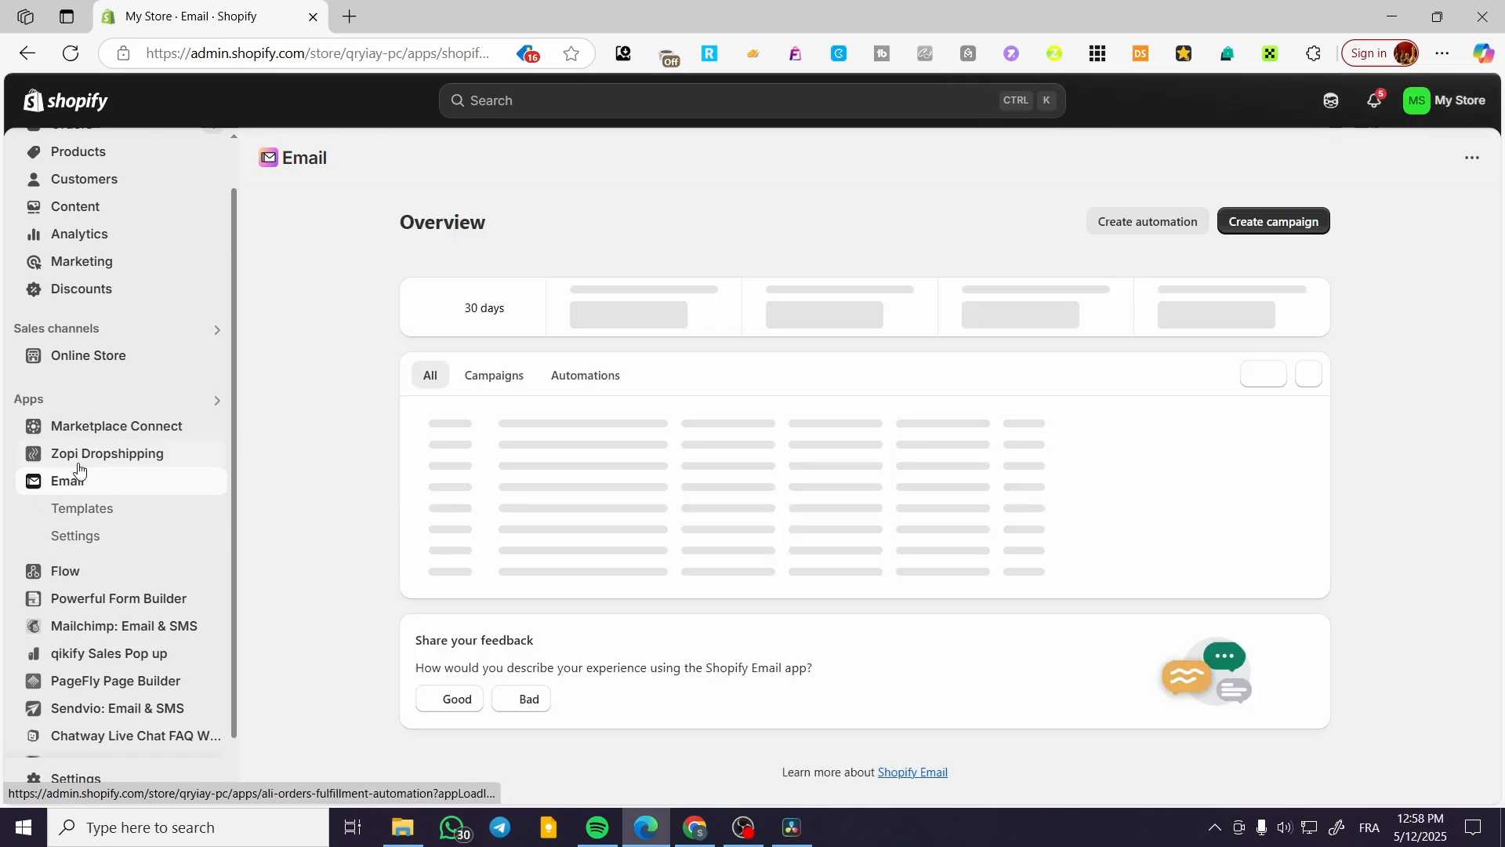
scroll(30, 137, "up", 2)
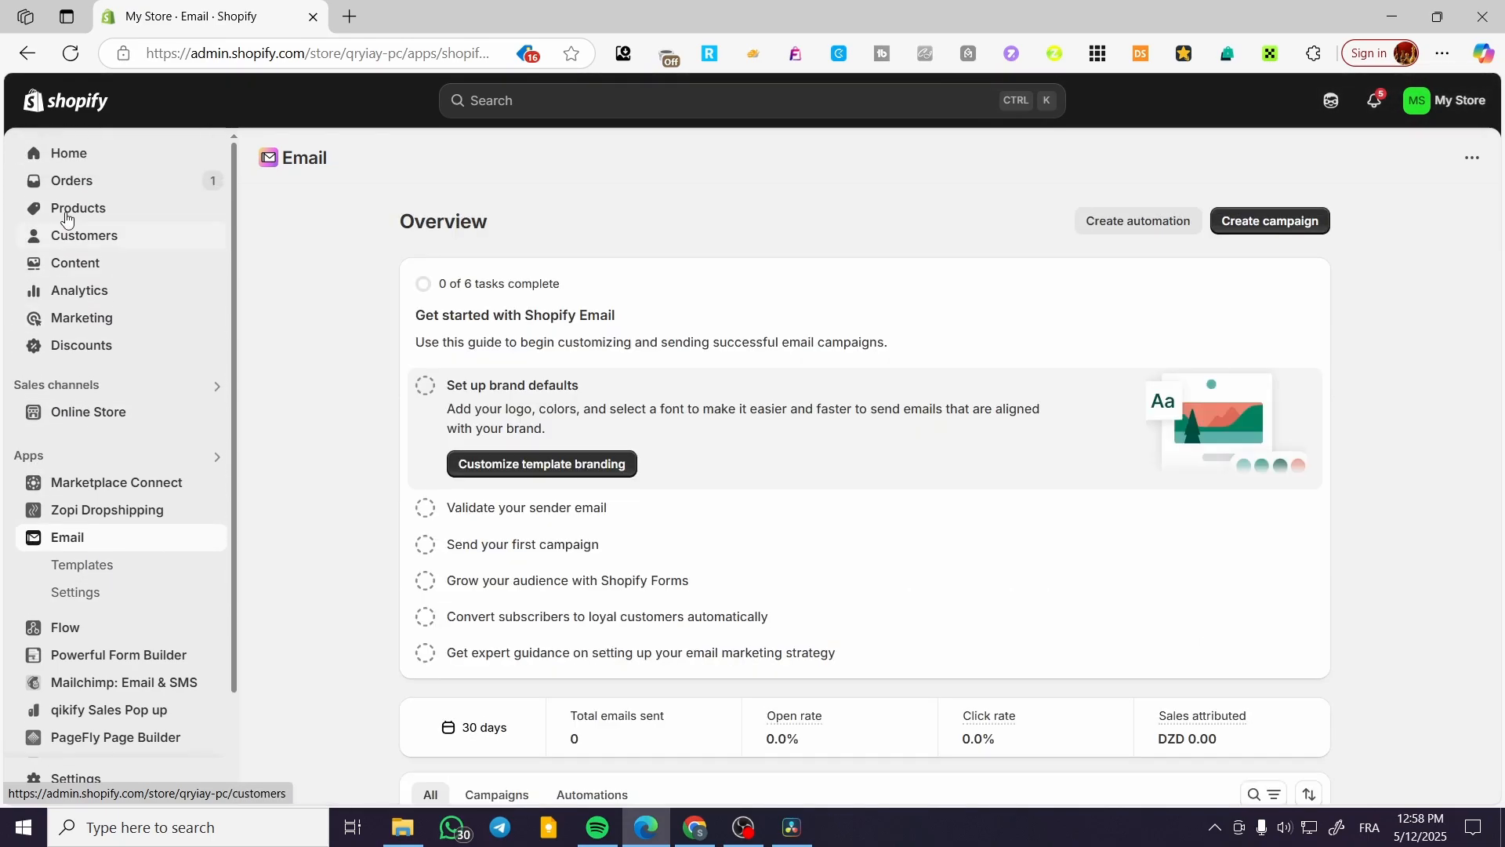
left_click(114, 156)
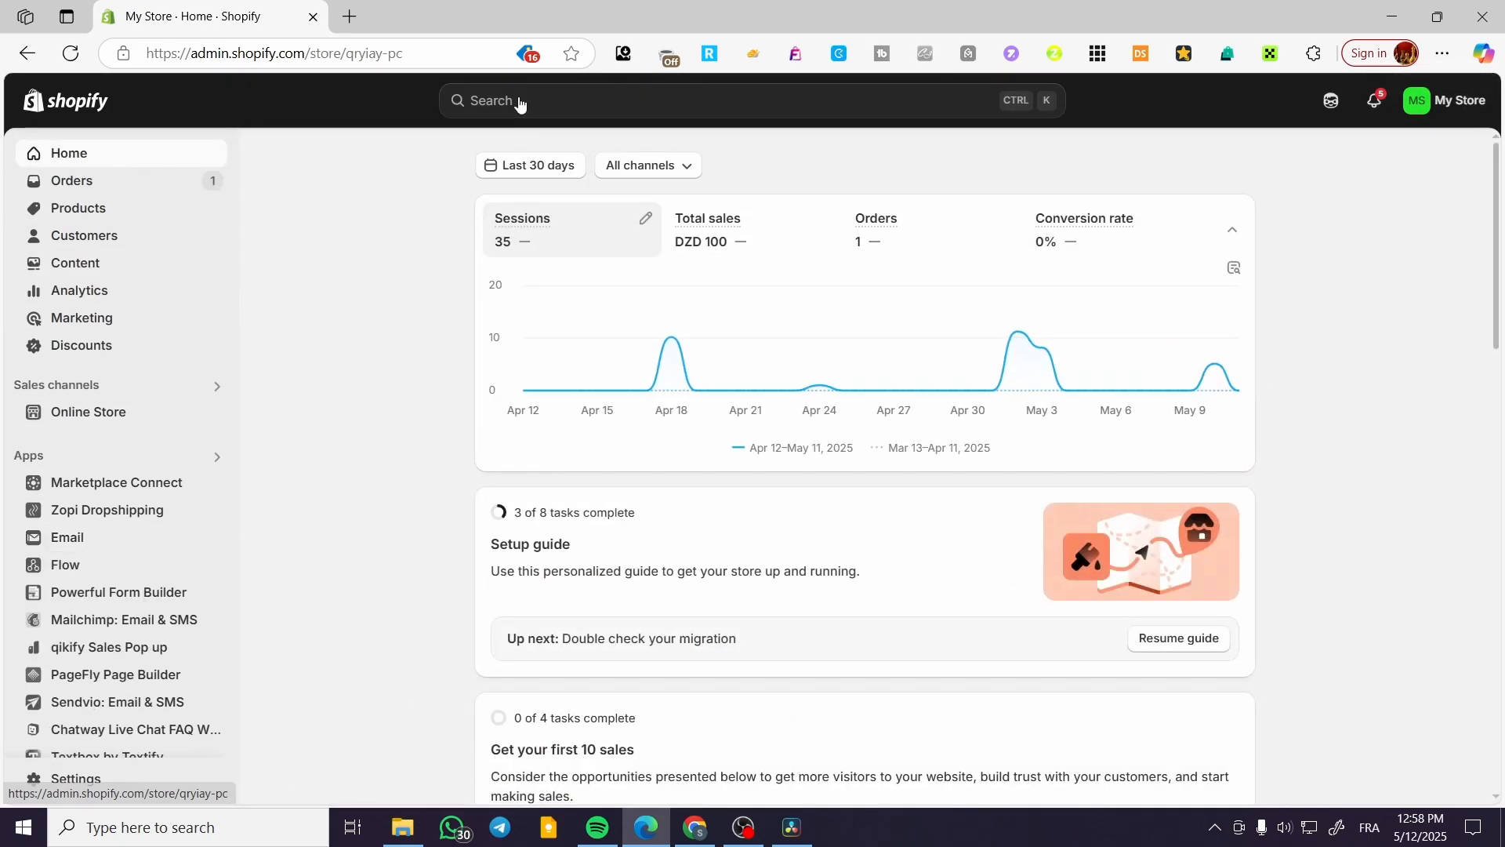
Search the Shopify App Store for "email" and open the Shopify Email listing.
left_click(519, 98)
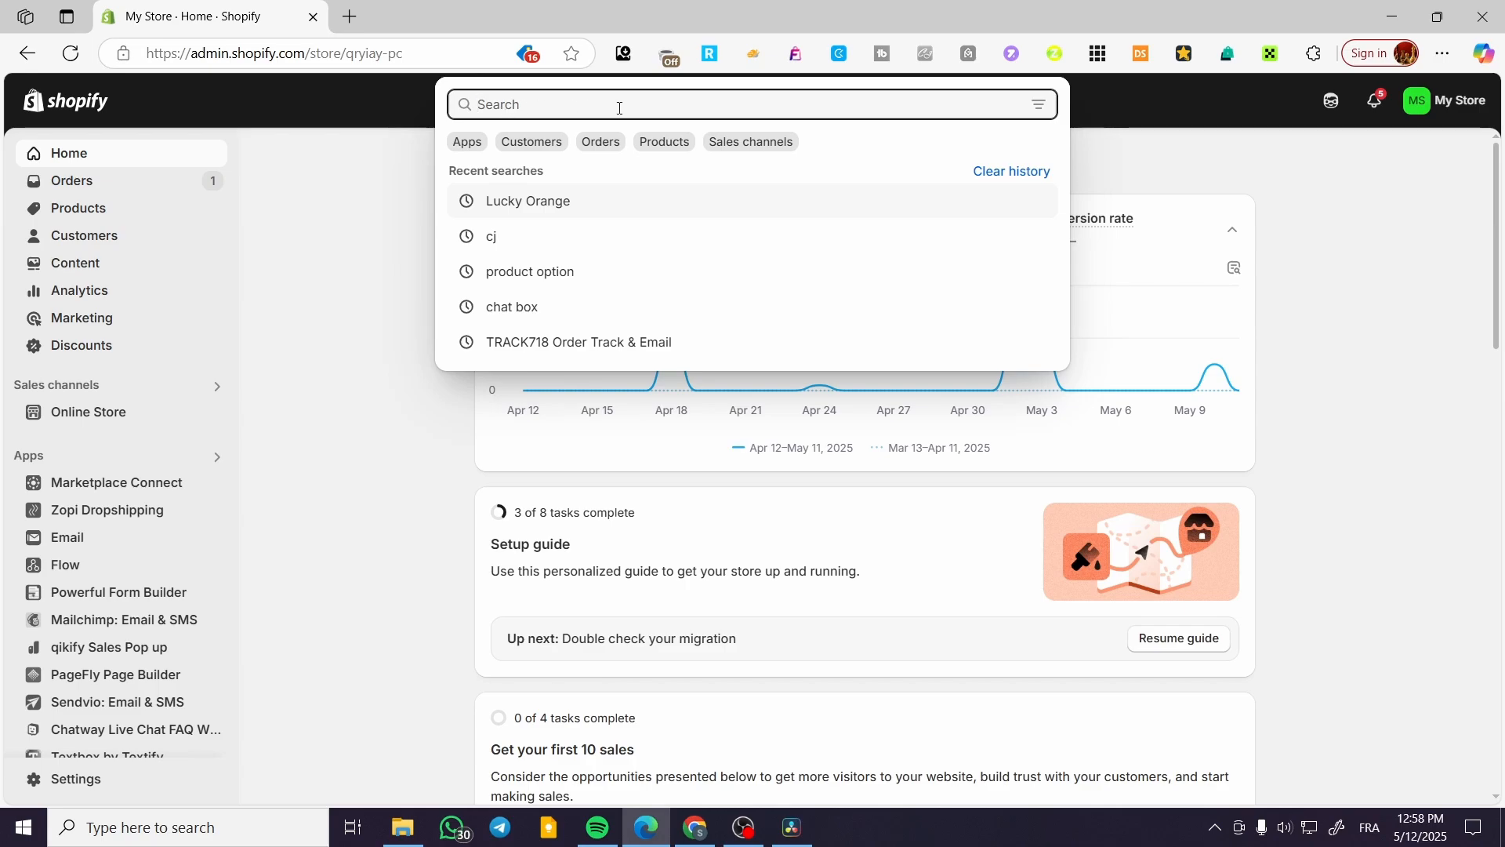
type("email")
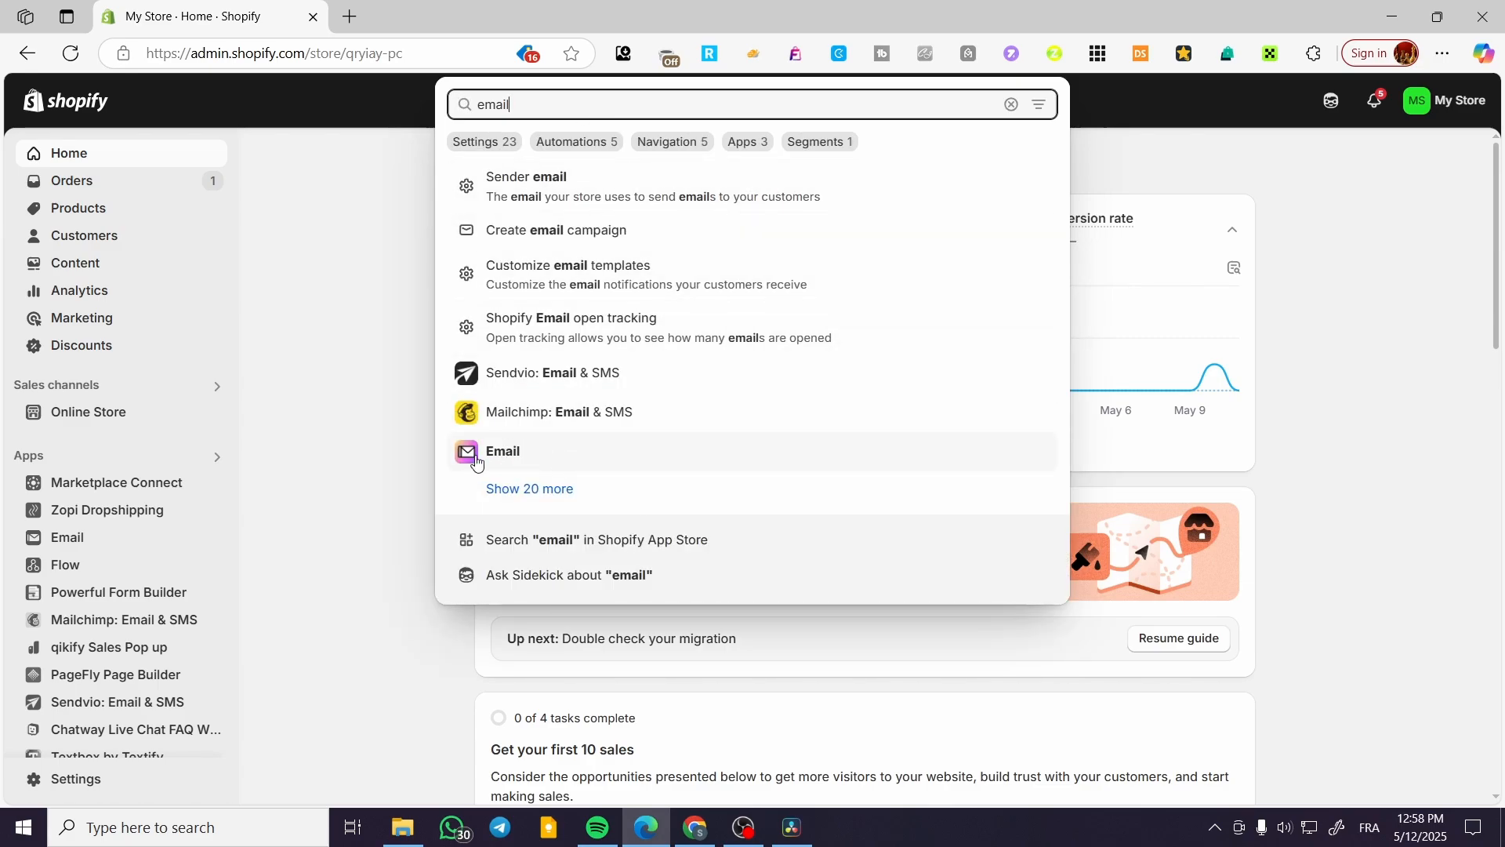
left_click(686, 546)
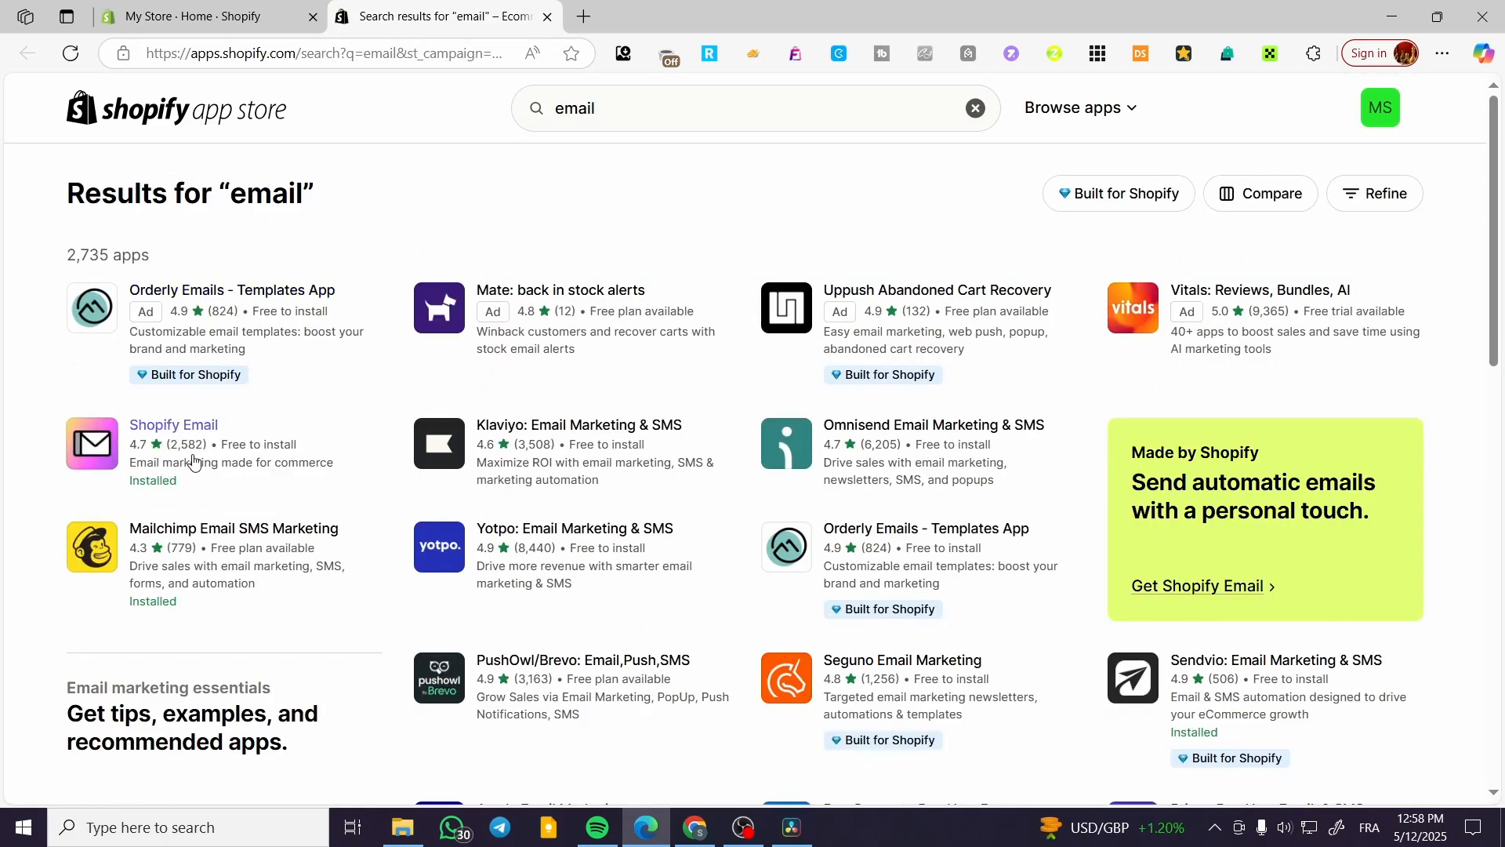
left_click(112, 443)
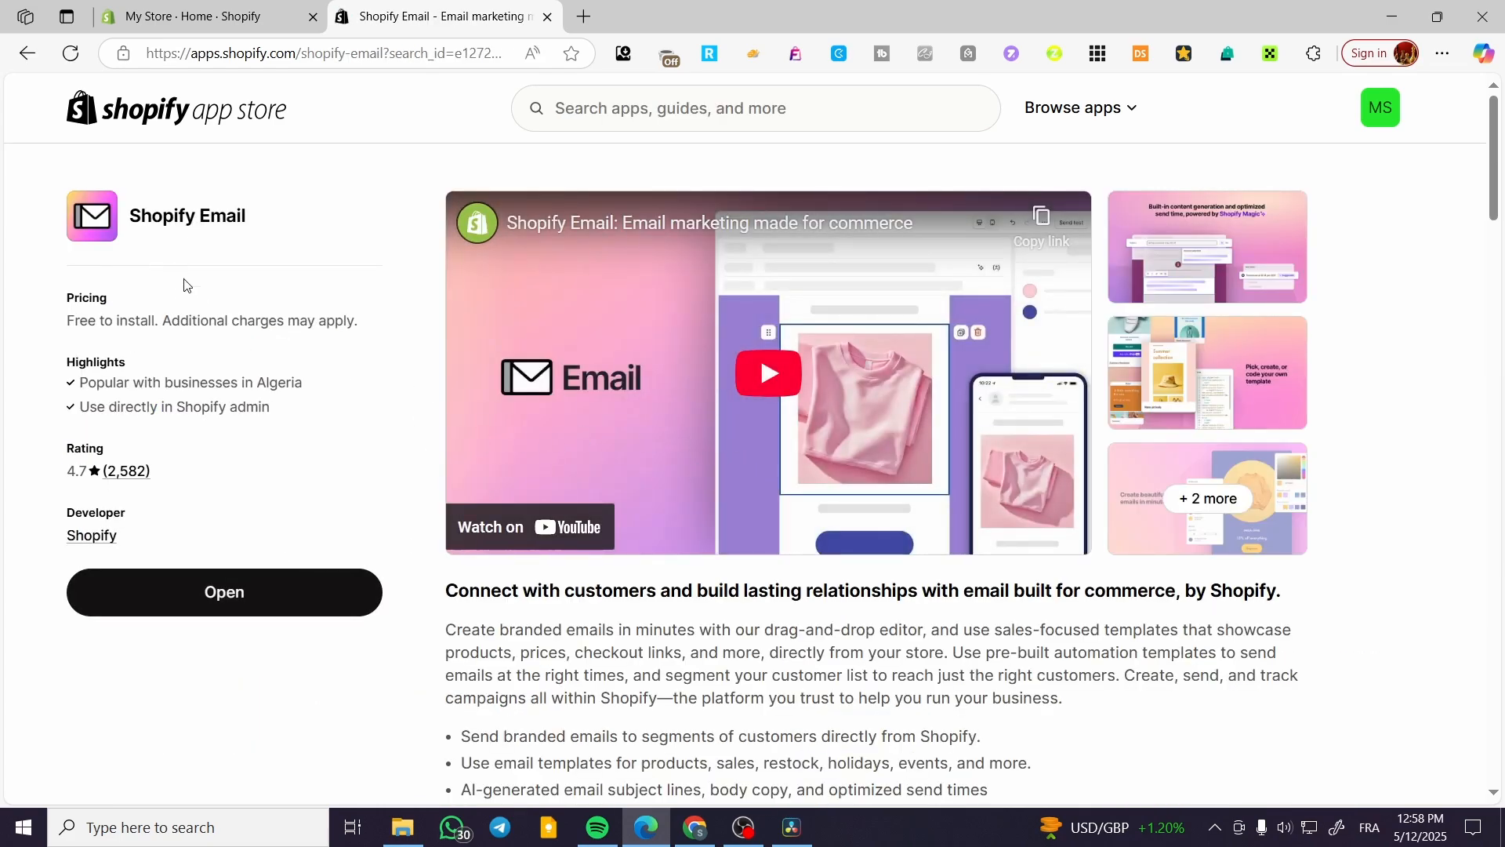
Search the App Store for "shopify flow" and open the Shopify Flow listing.
left_click(27, 52)
left_click(625, 108)
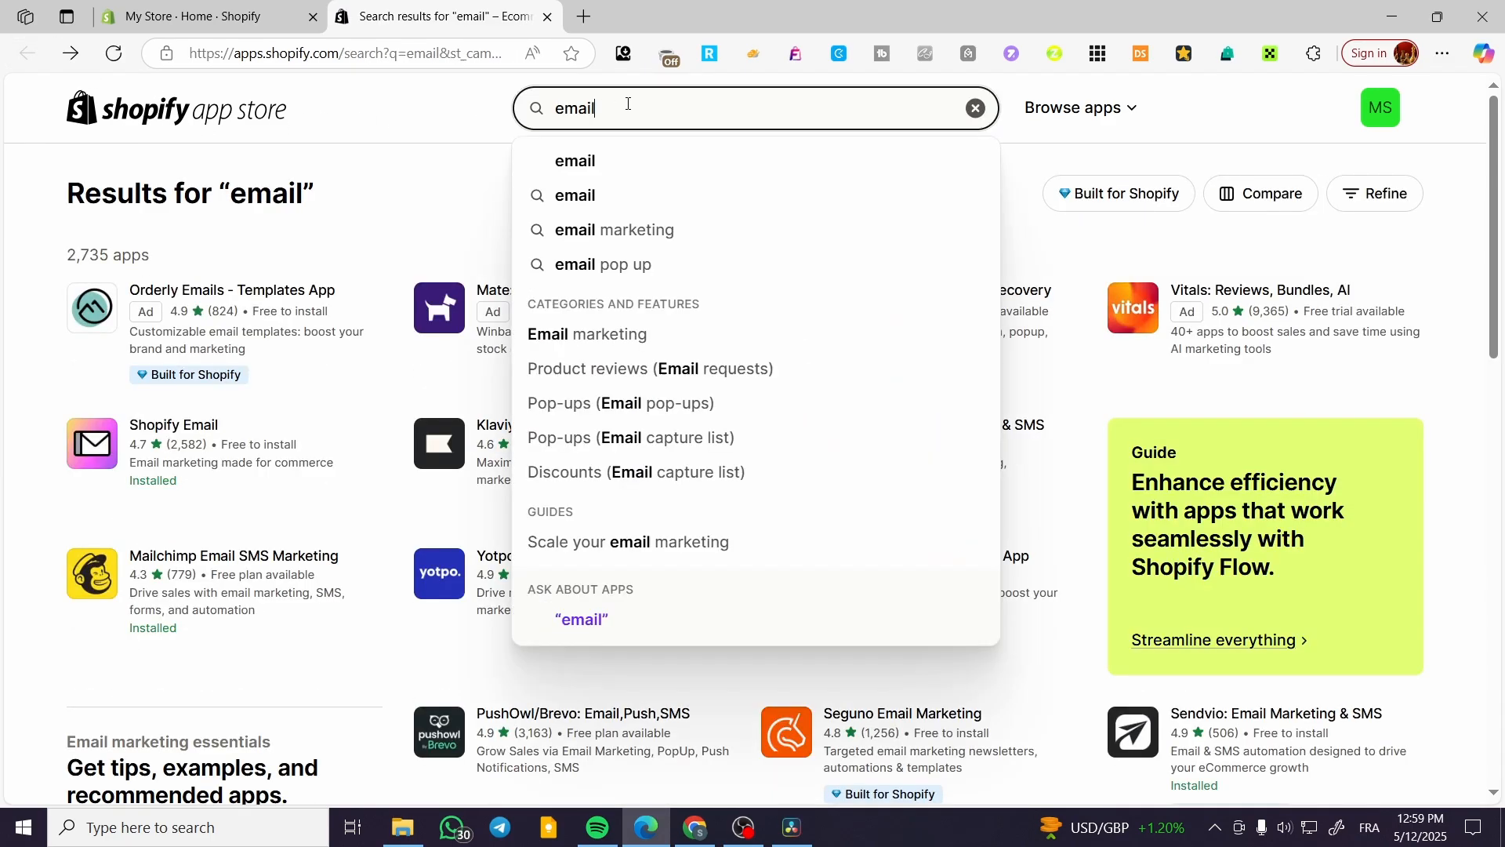
key("ctrl+a")
type("s")
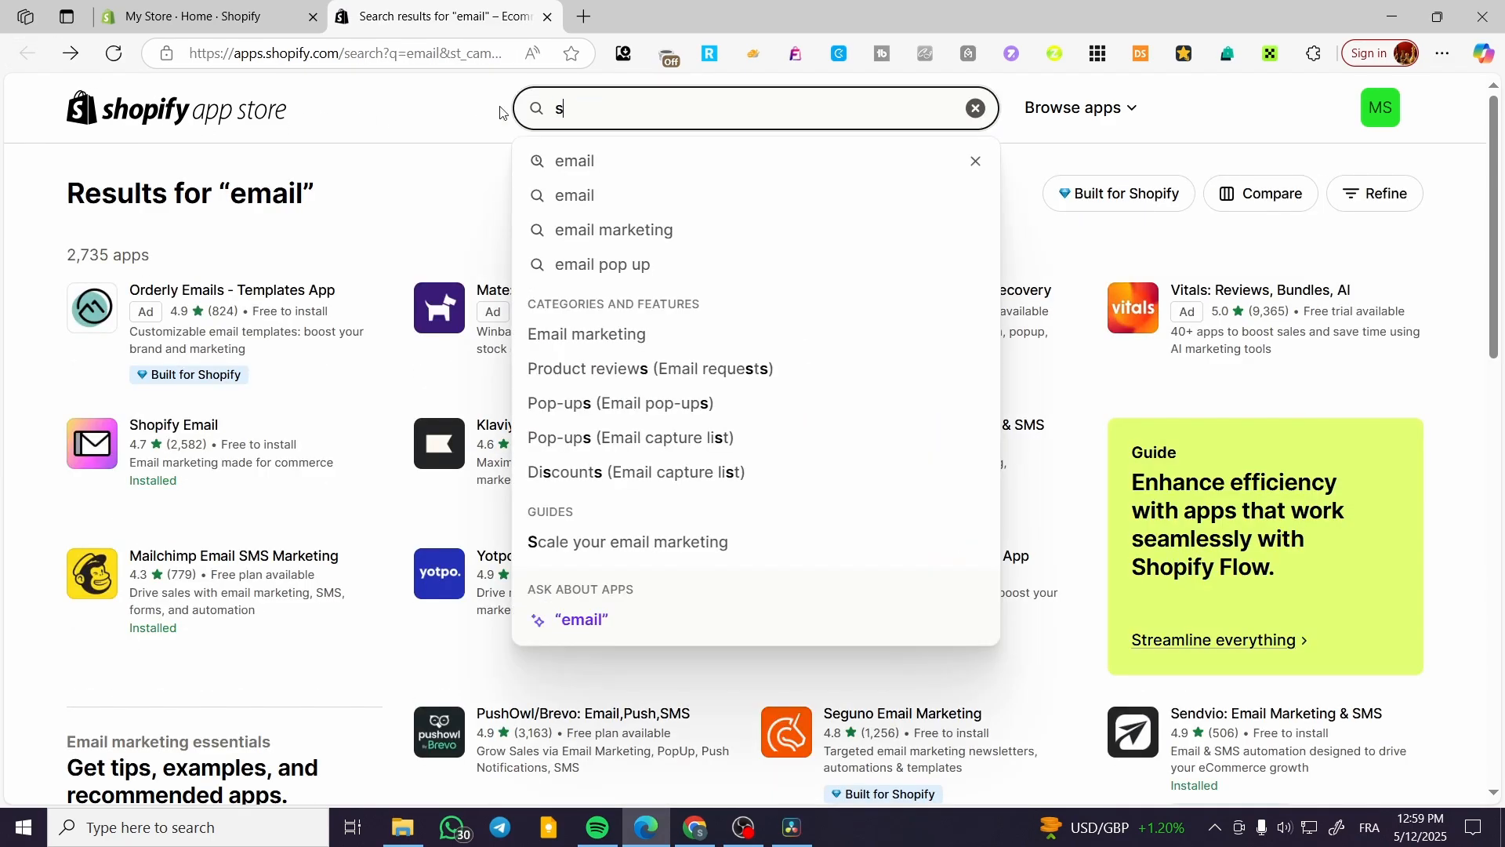
type("hopify flow")
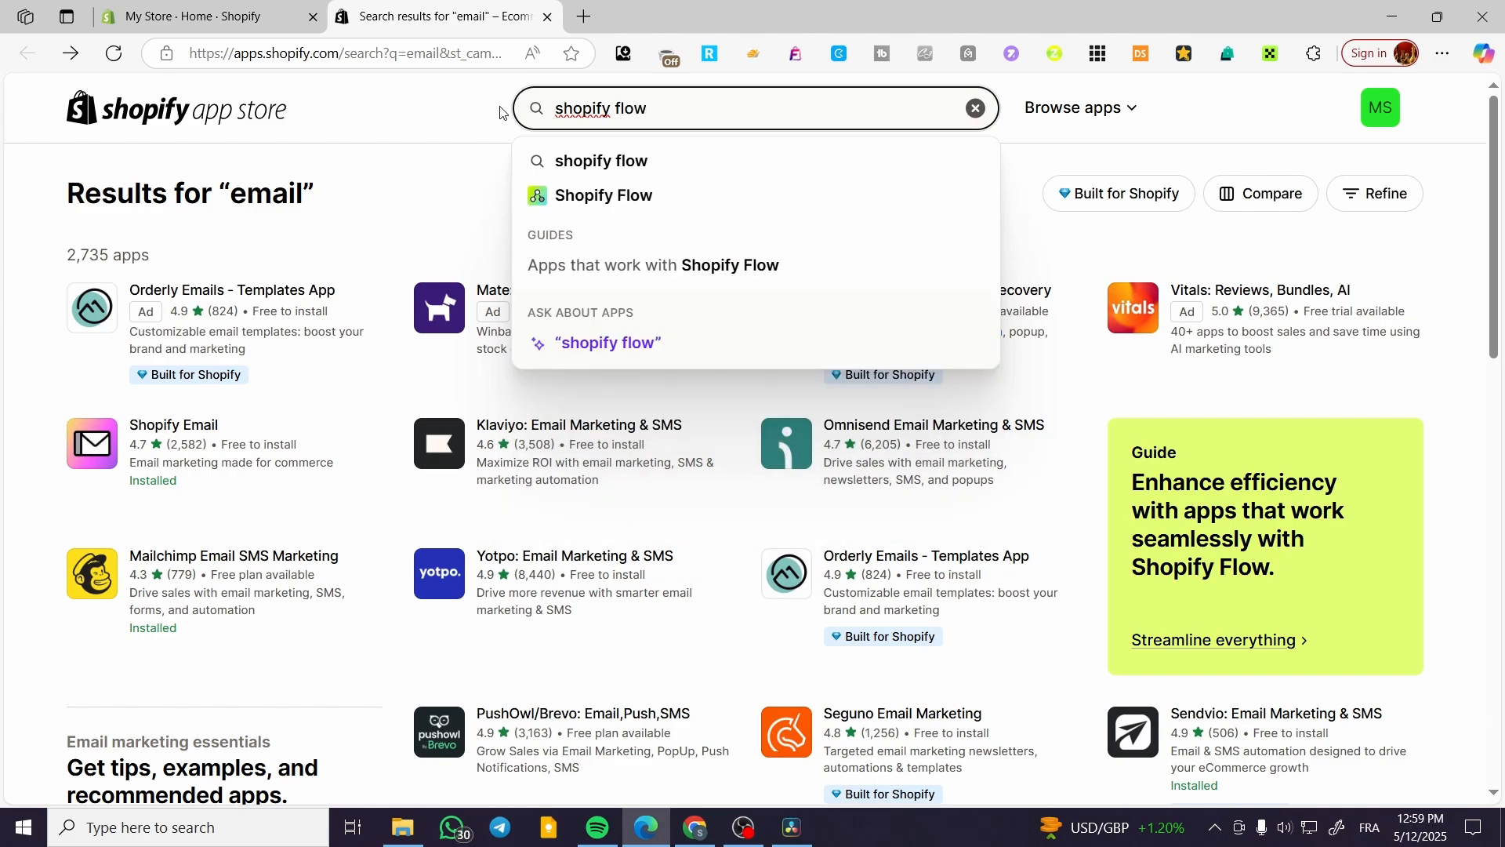
key("Return")
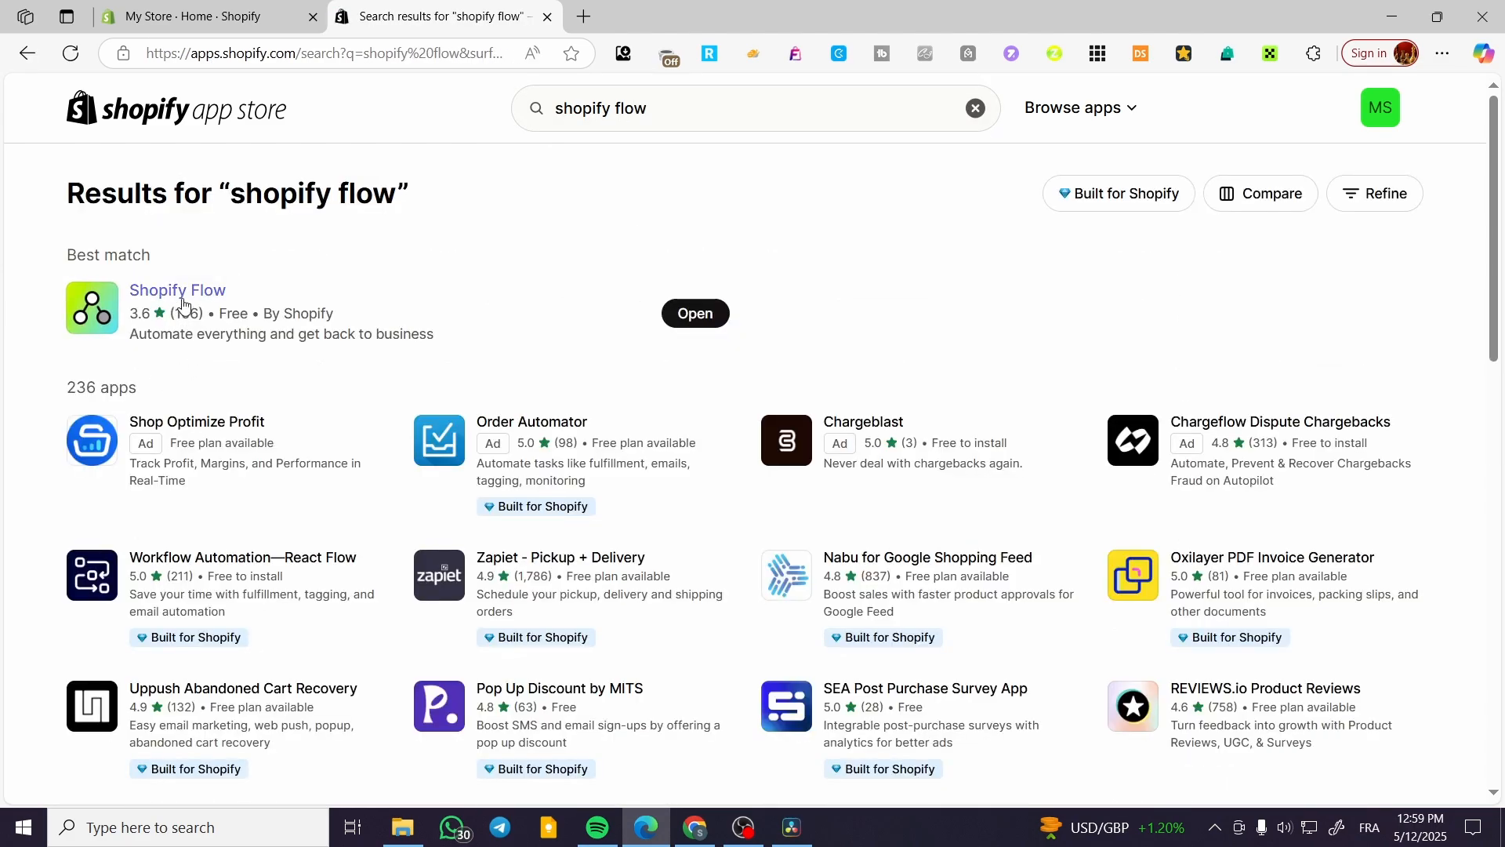
left_click(182, 298)
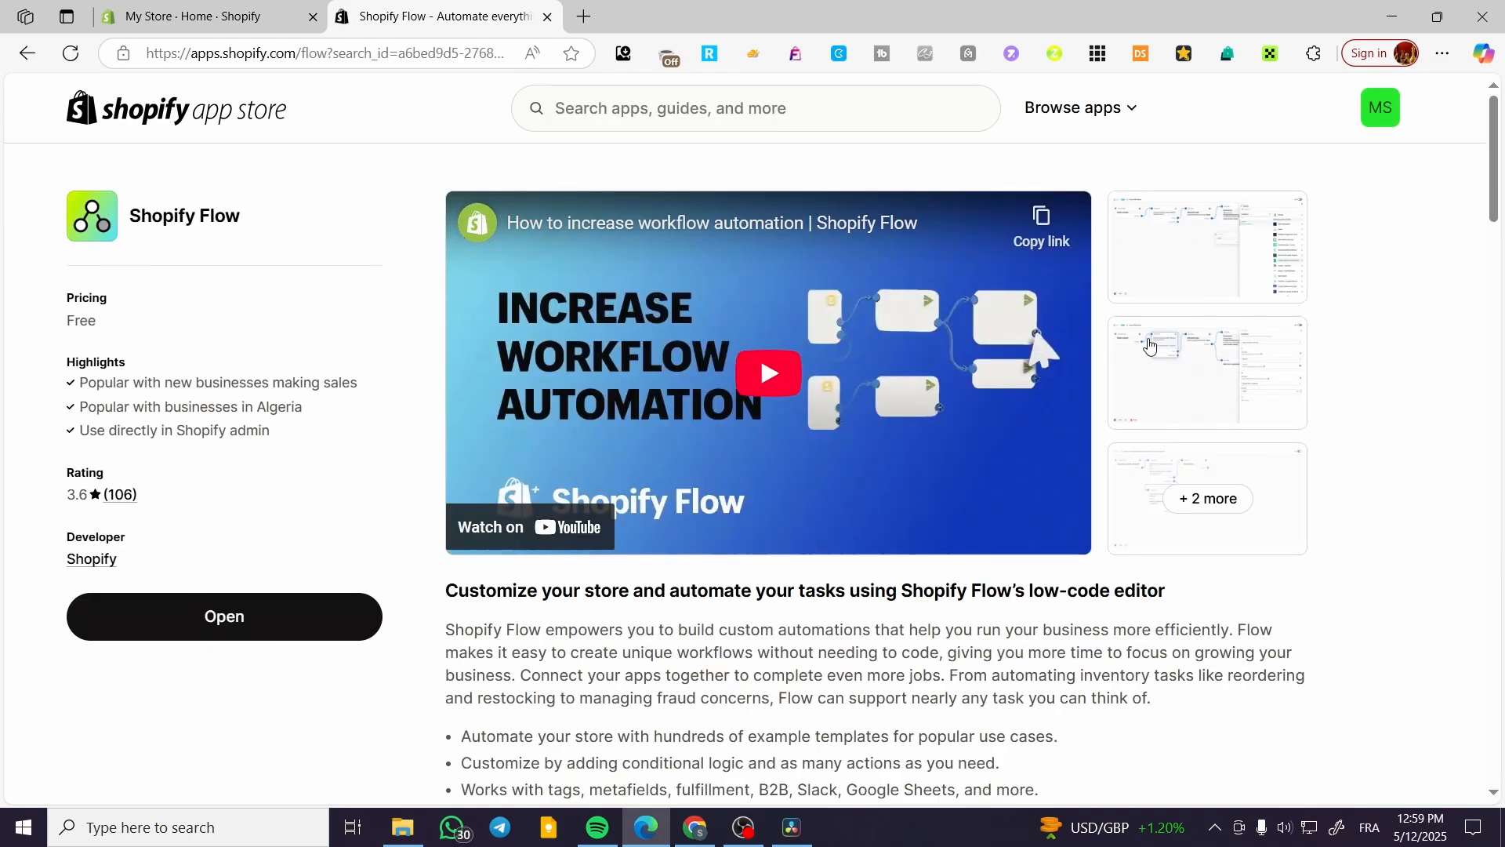
View the first preview image of Shopify Flow and return to the store admin.
left_click(1145, 264)
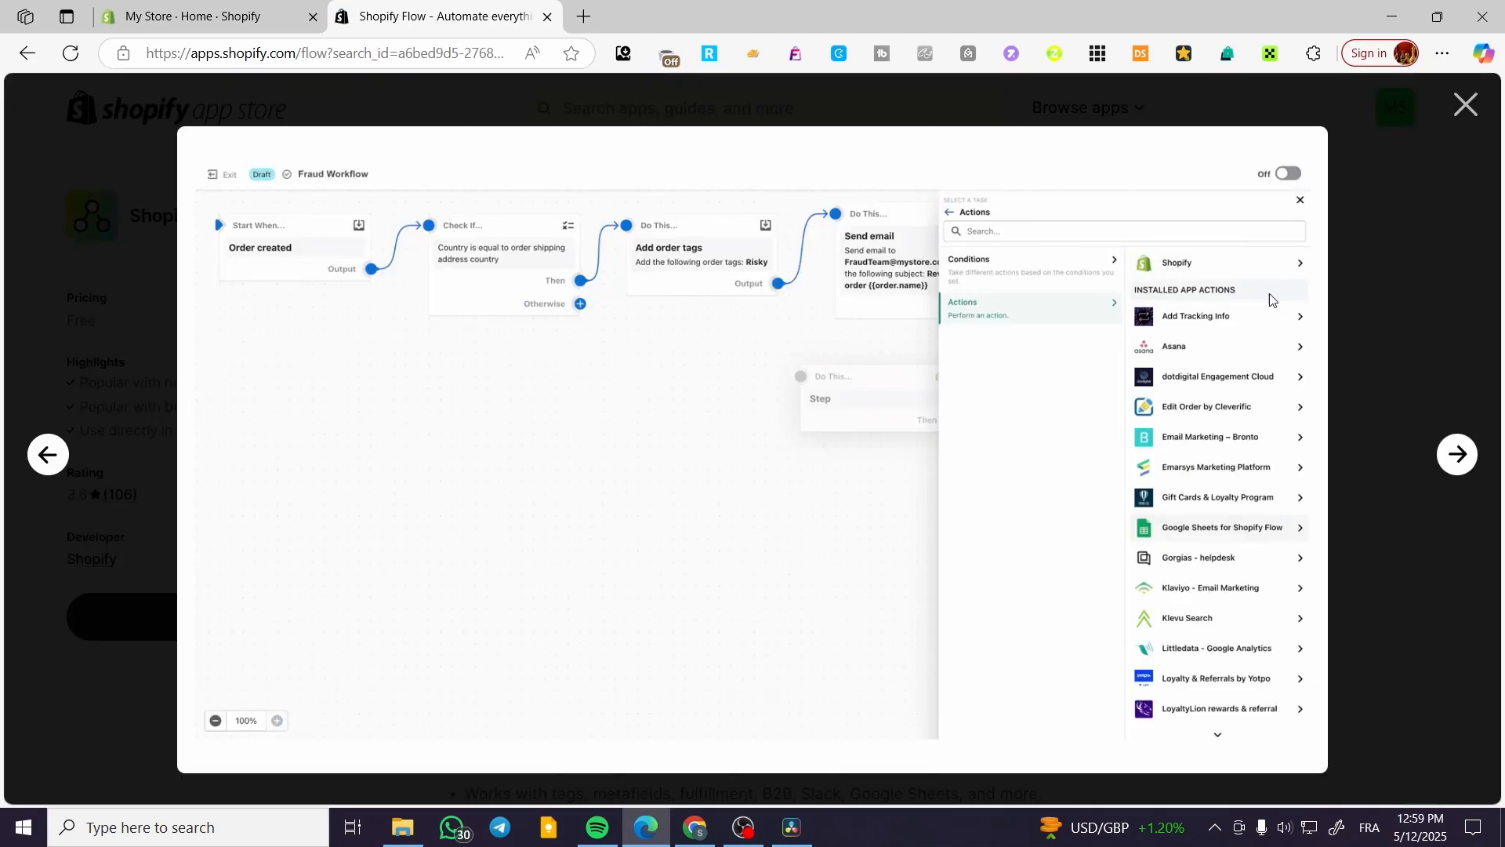
left_click(1465, 105)
left_click(547, 16)
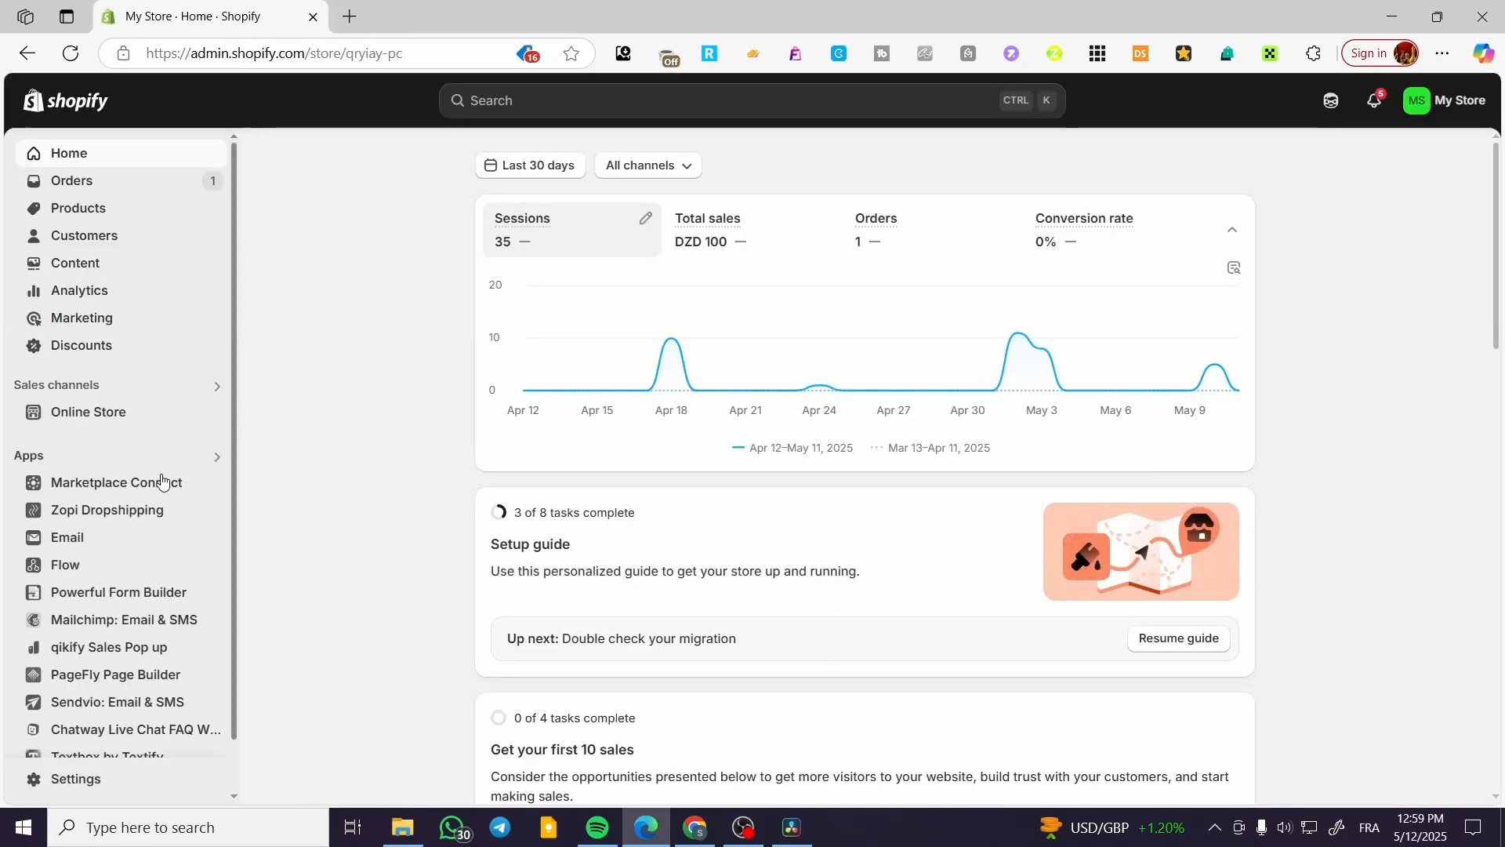
Start creating an automation from the Email app to bring up the automation templates.
left_click(96, 536)
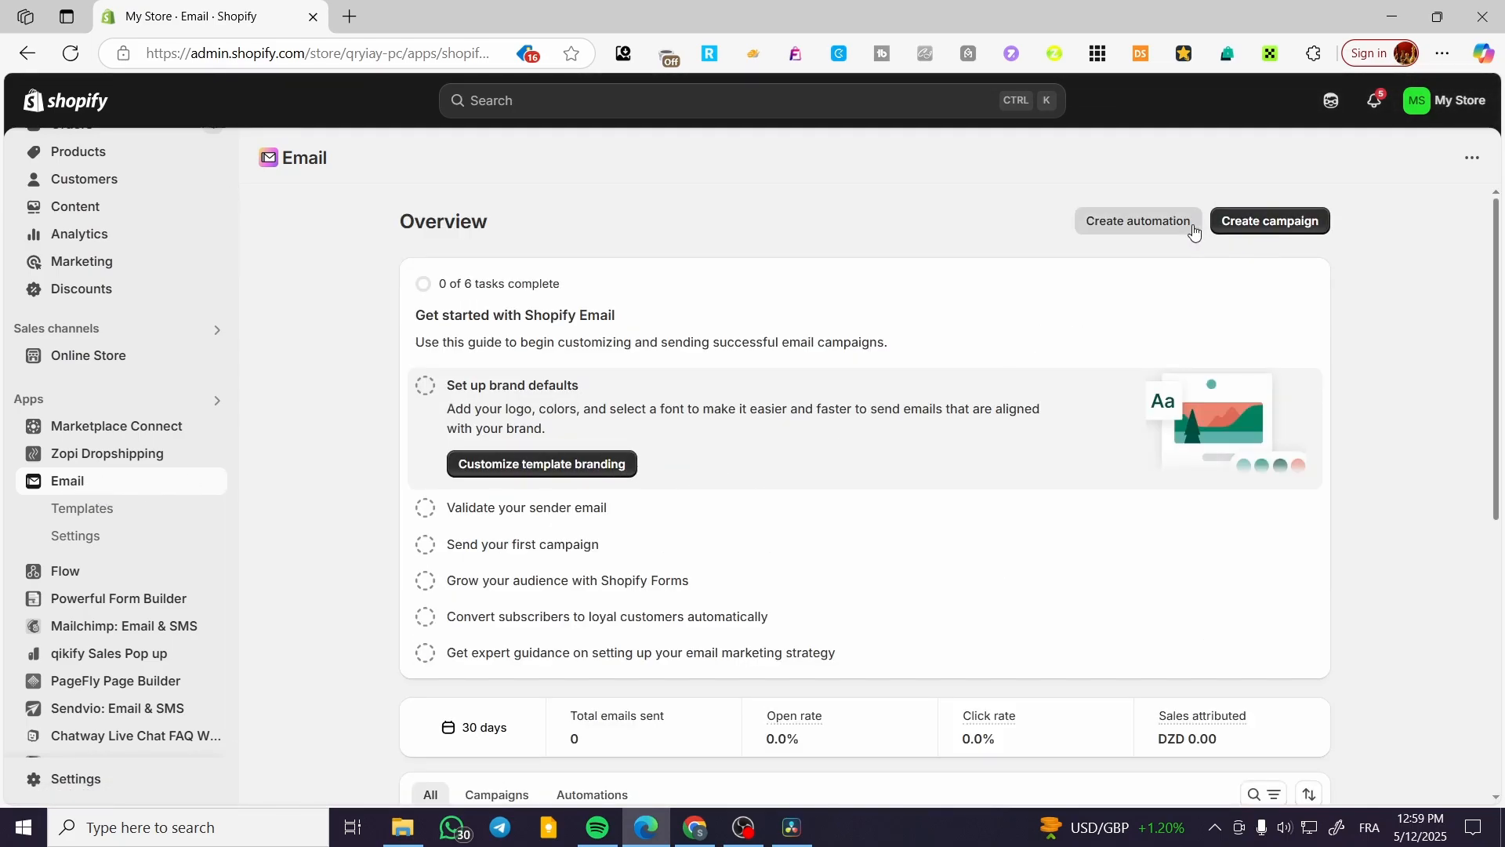
left_click(1138, 221)
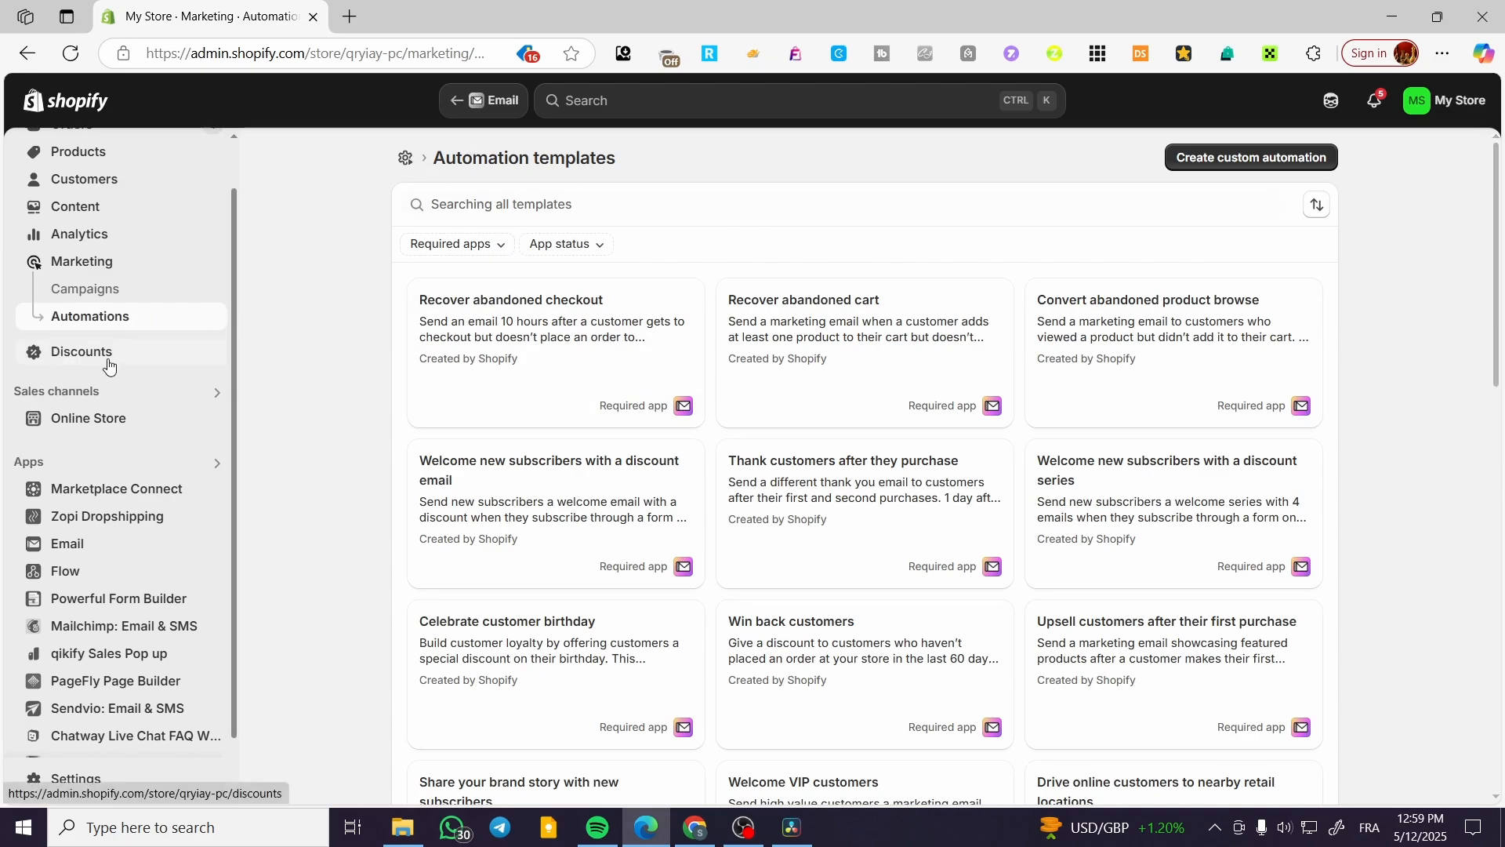
left_click(102, 553)
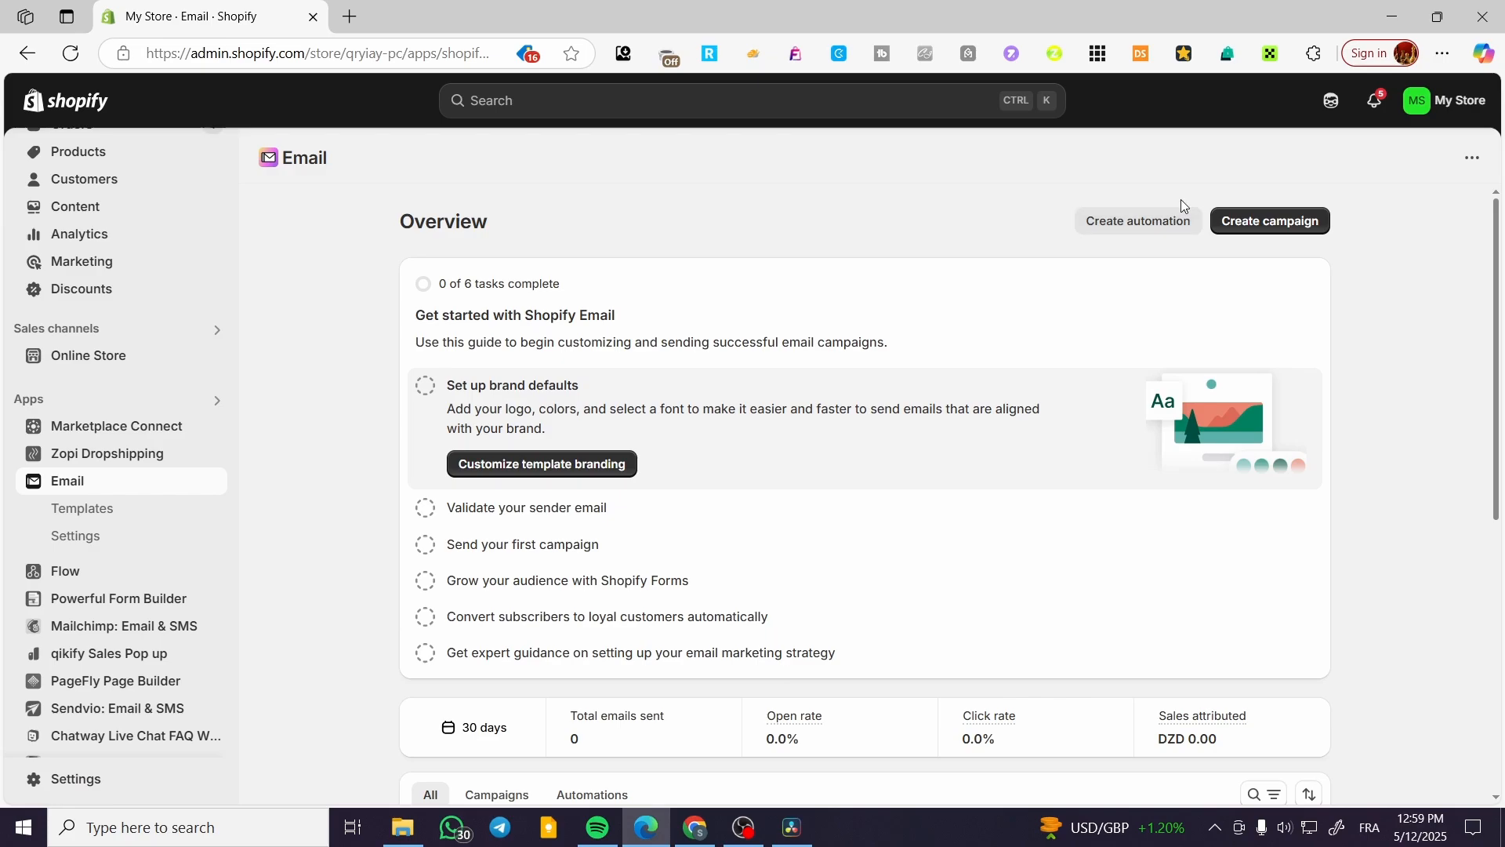
left_click(1179, 221)
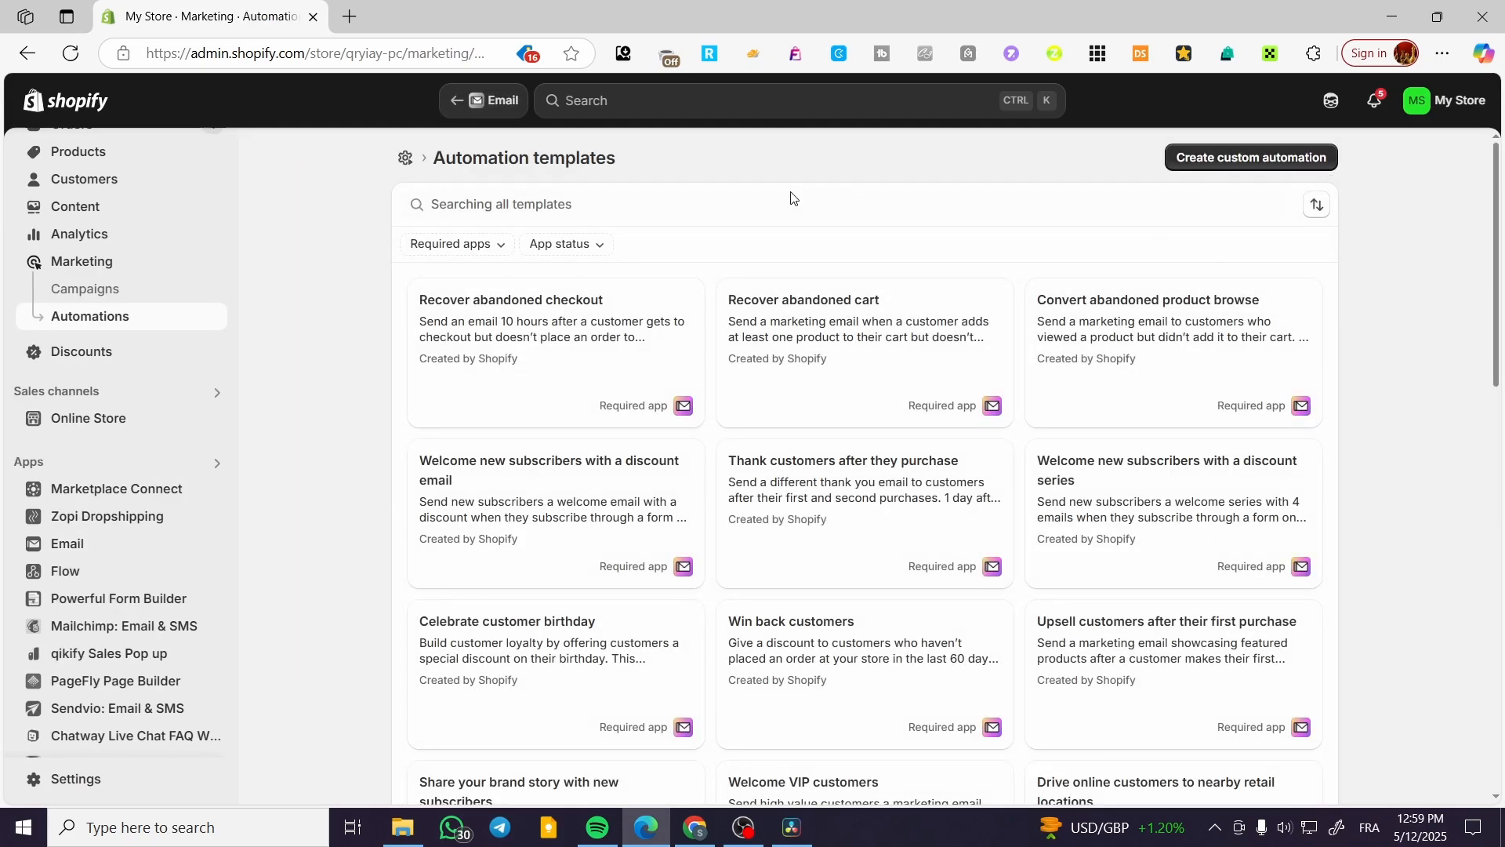
left_click(520, 204)
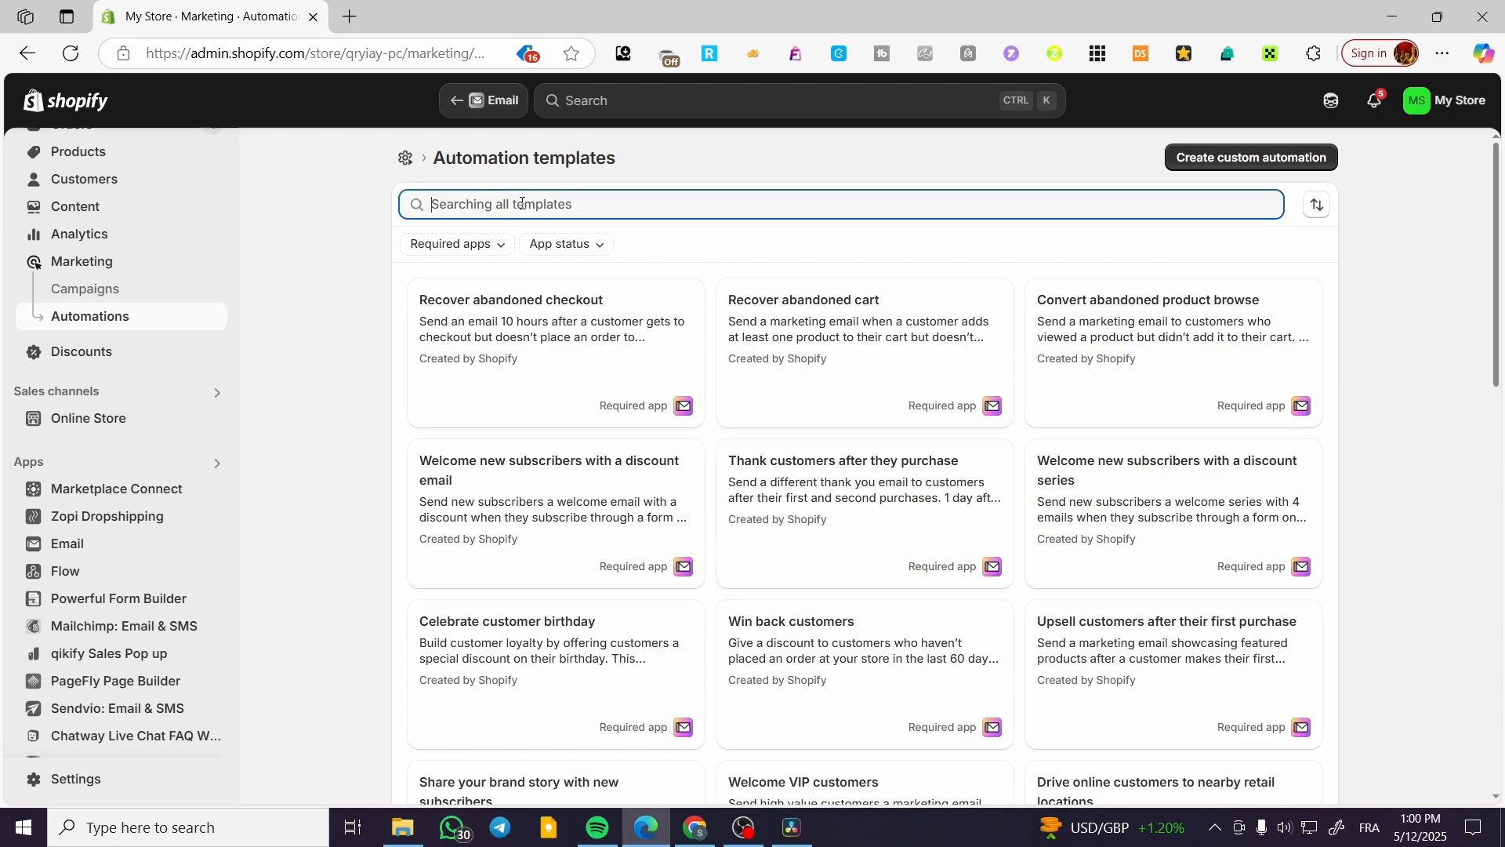
left_click(352, 386)
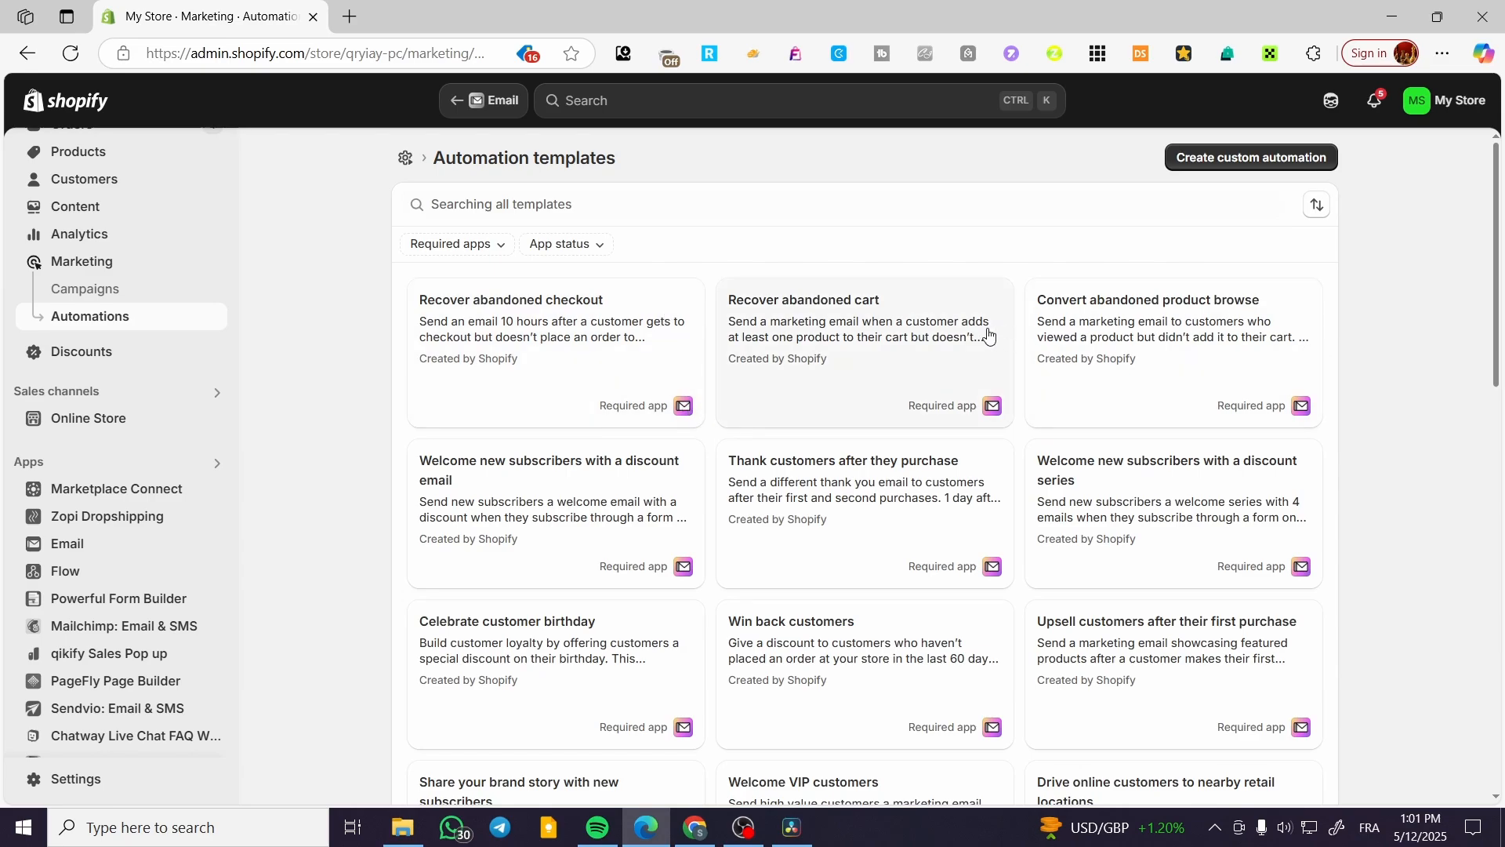
Preview the Recover abandoned cart template and turn on its automation.
left_click(850, 312)
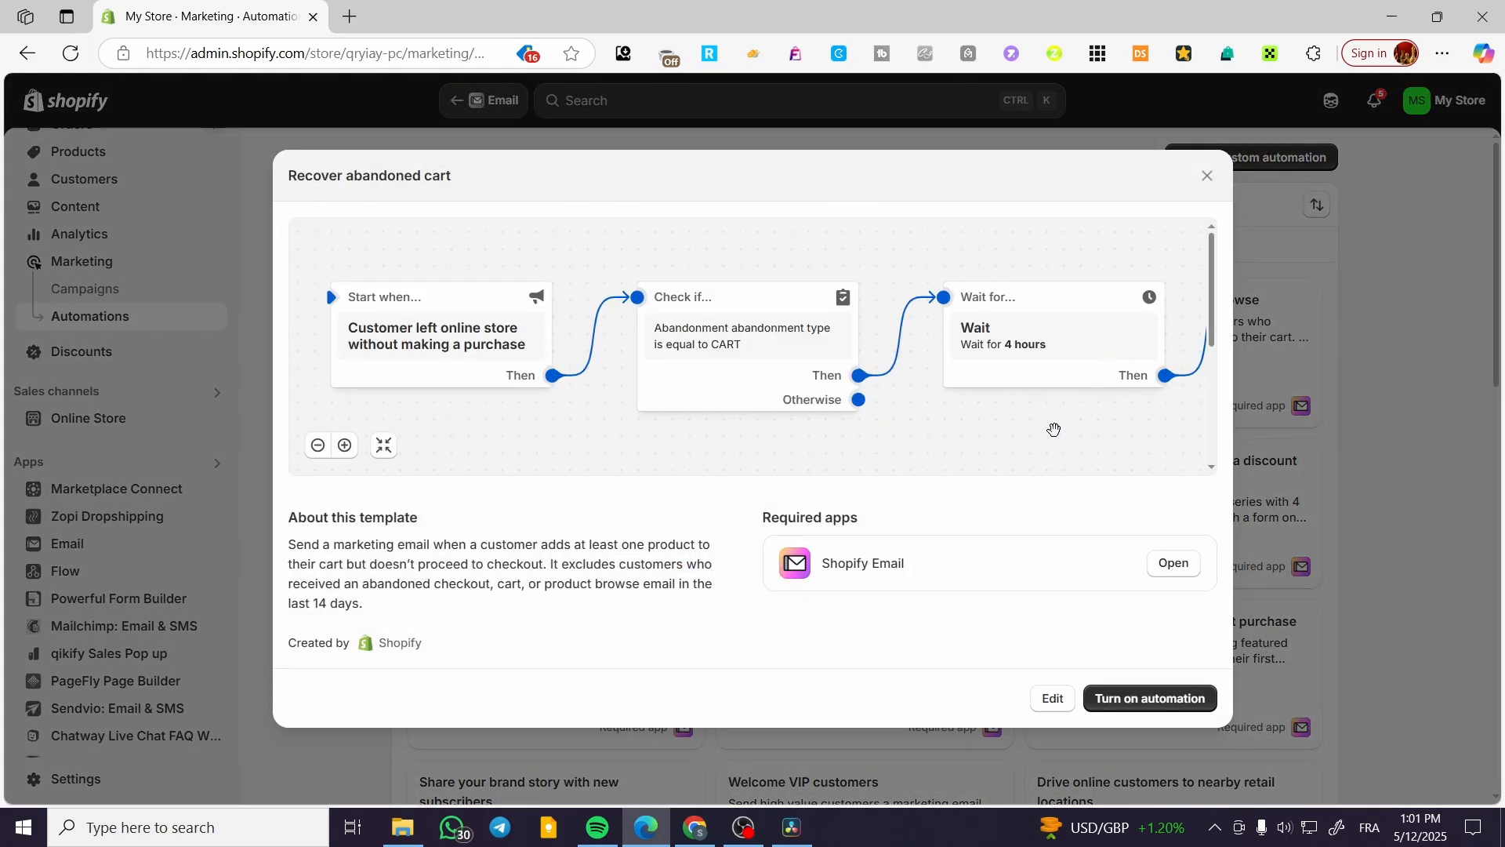
left_click_drag(1212, 291, 1202, 228)
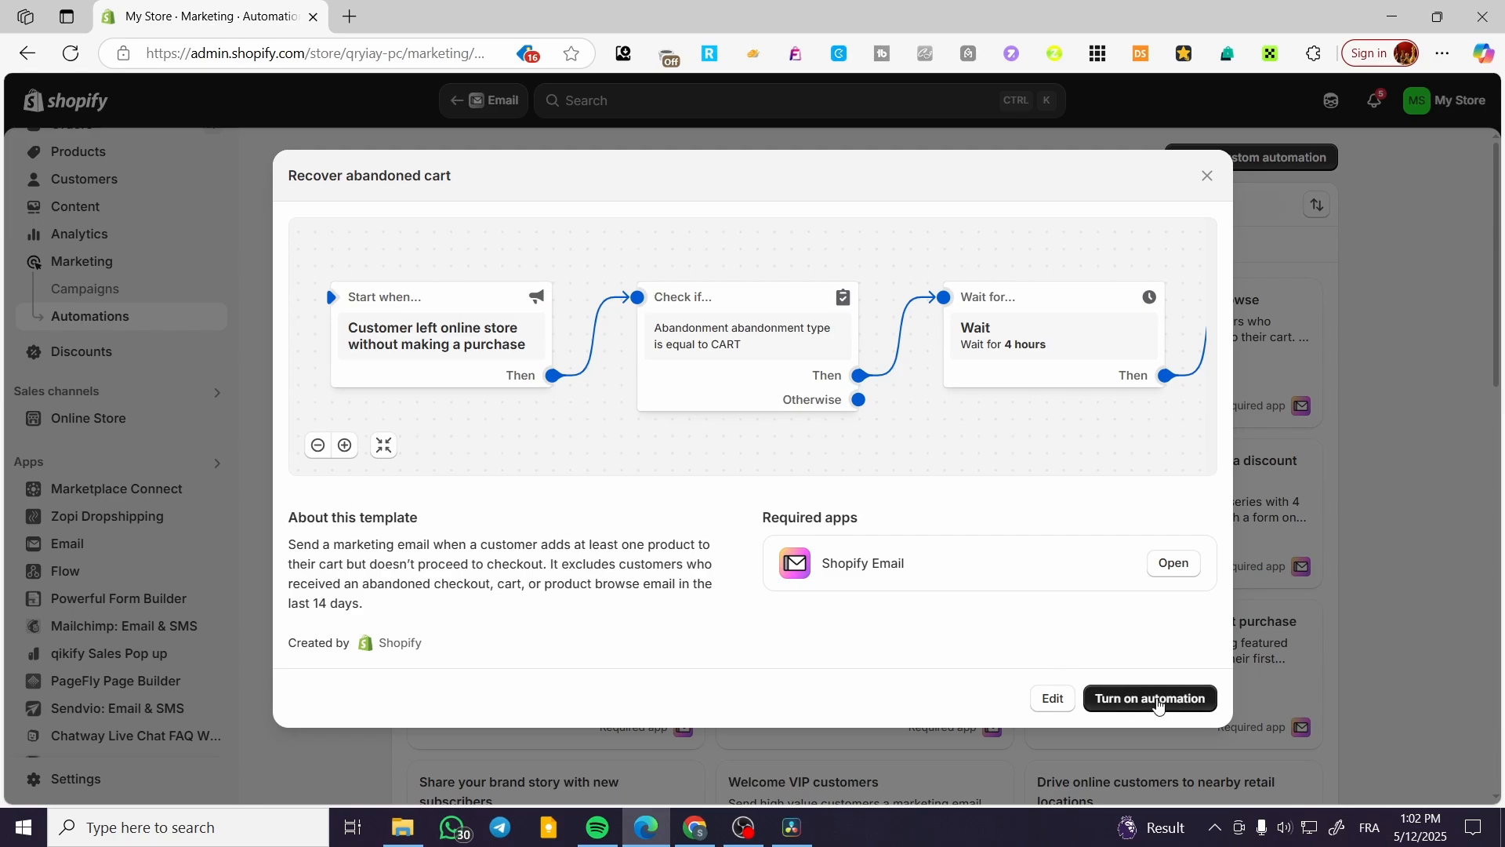
left_click(1153, 702)
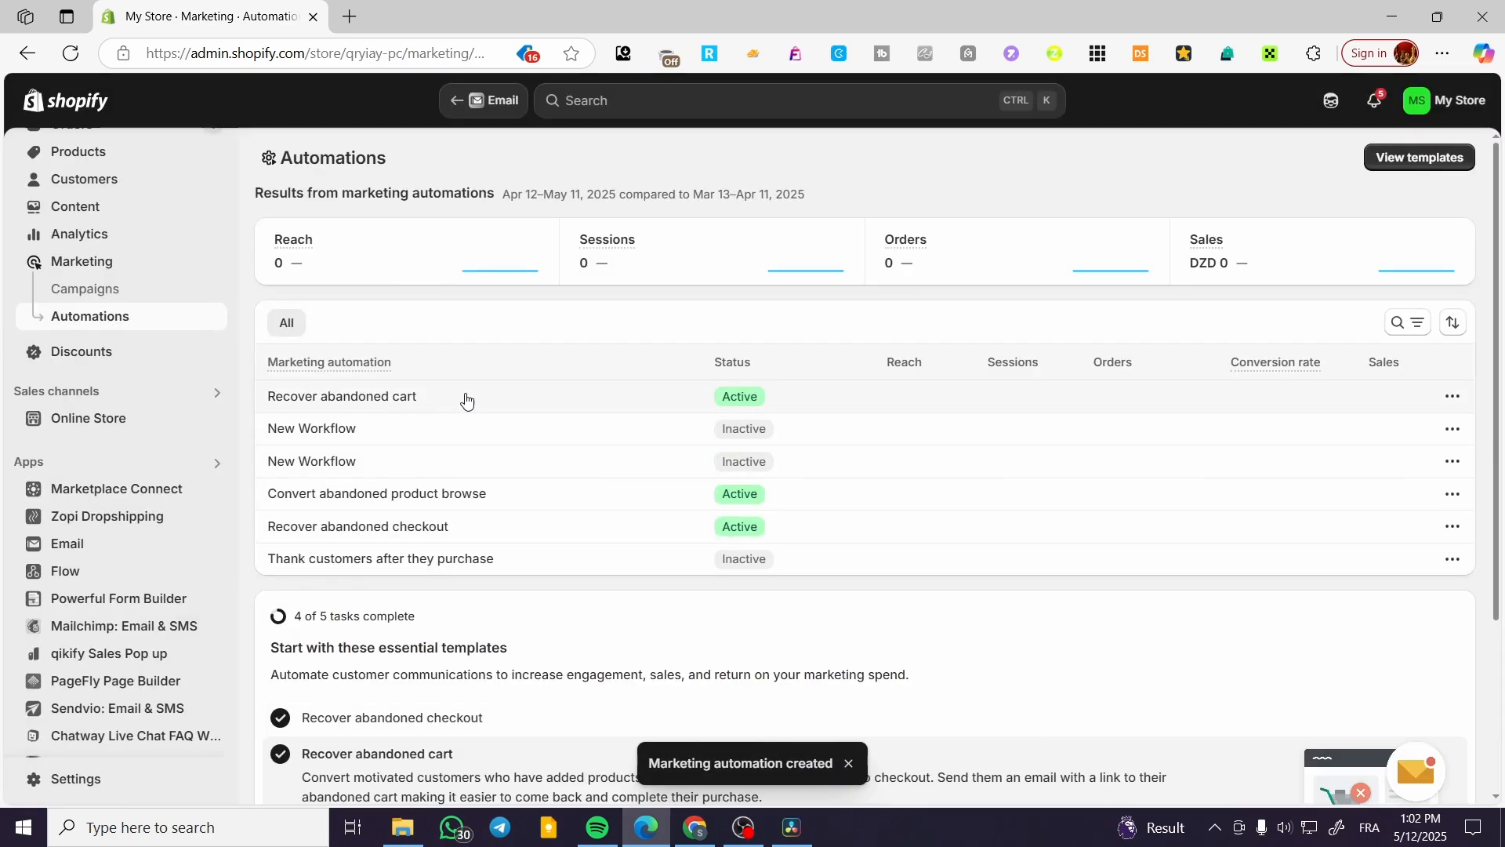
Open the Recover abandoned cart automation's workflow for editing.
left_click(373, 400)
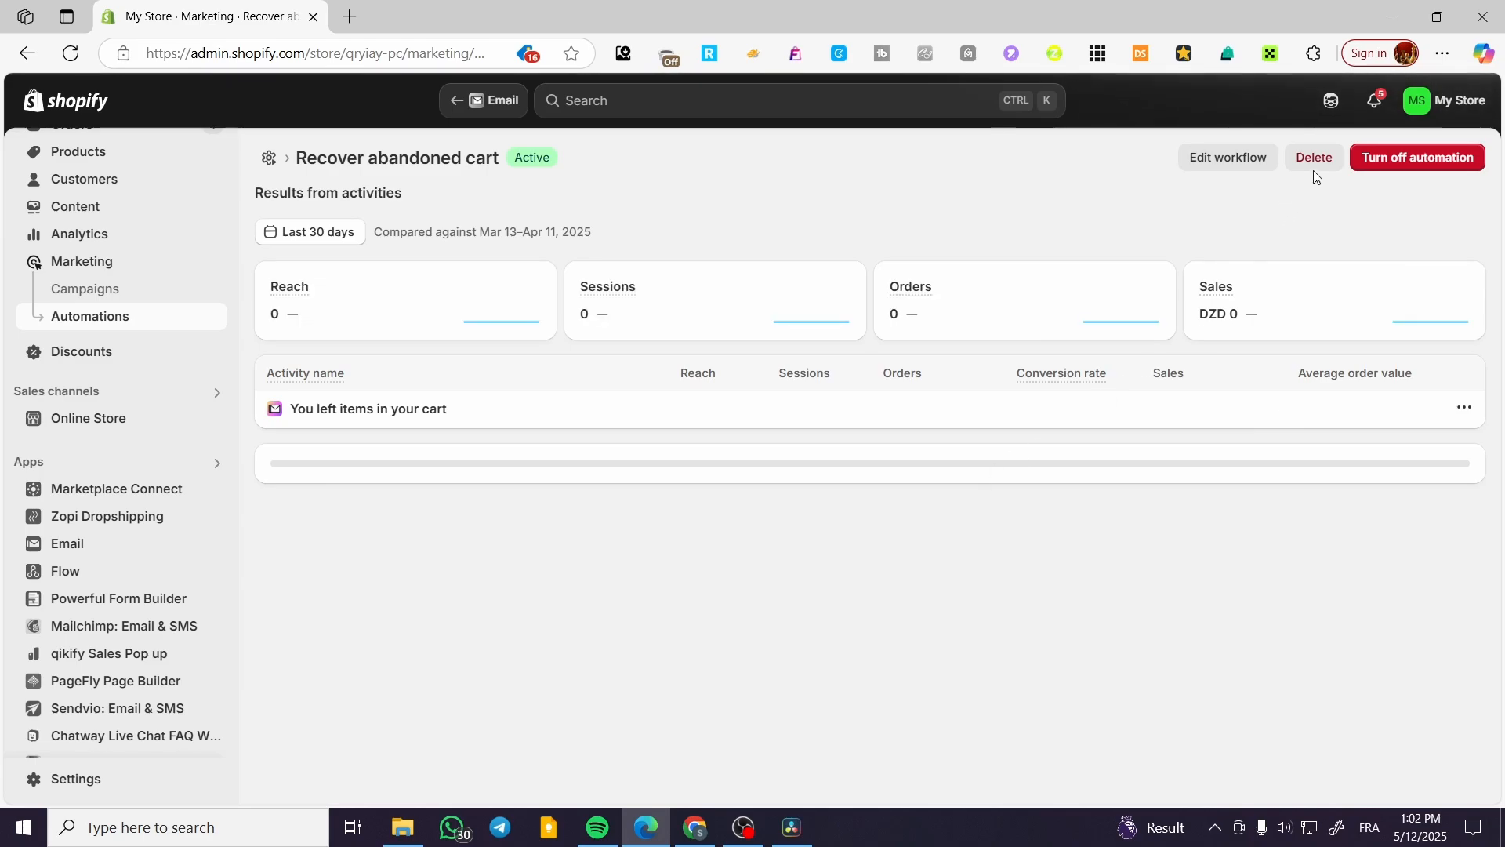
left_click(1222, 159)
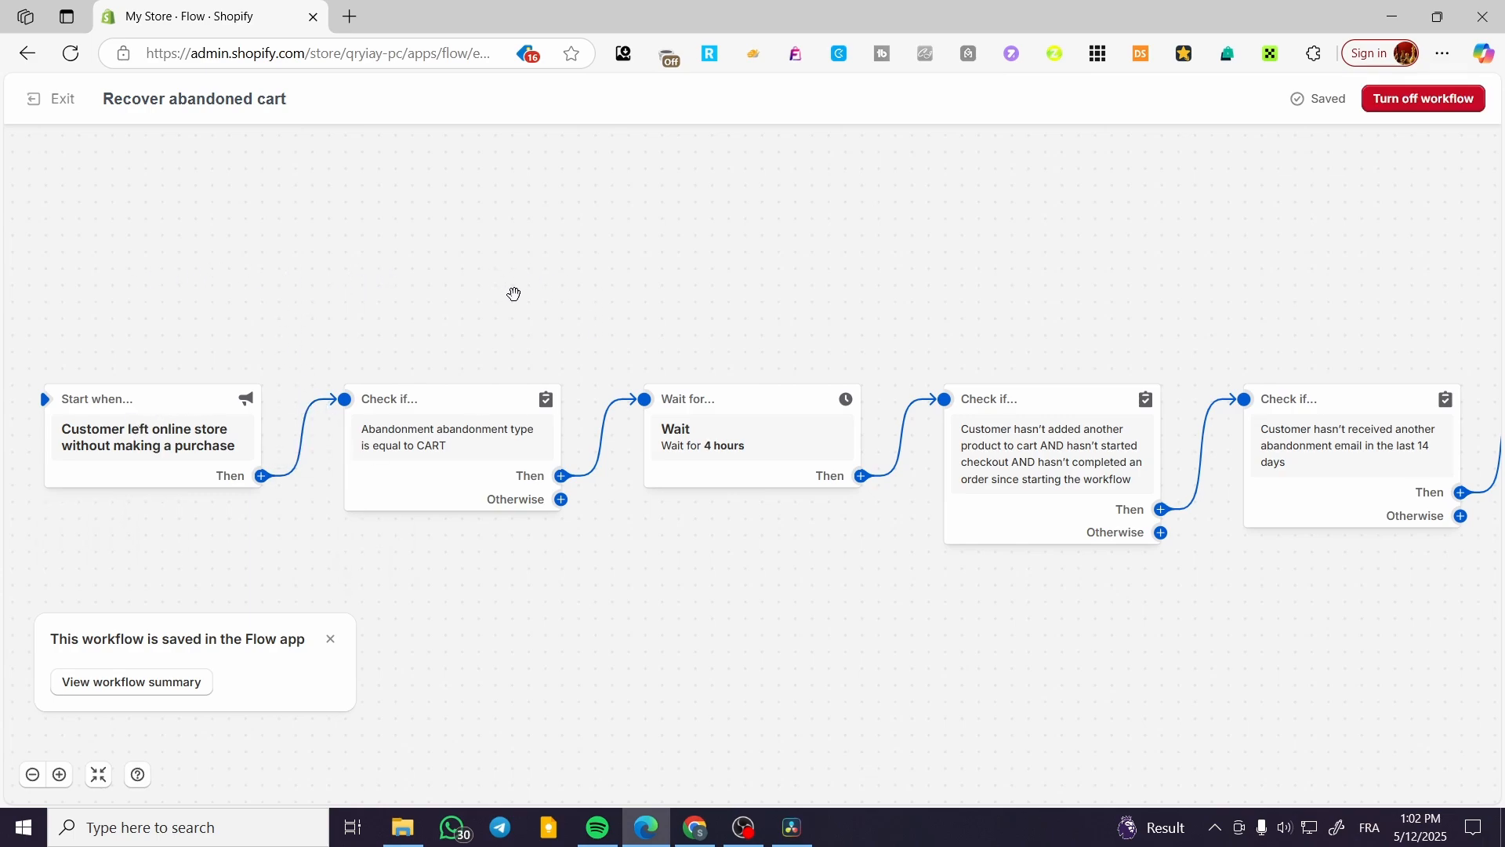
mouse_move(161, 428)
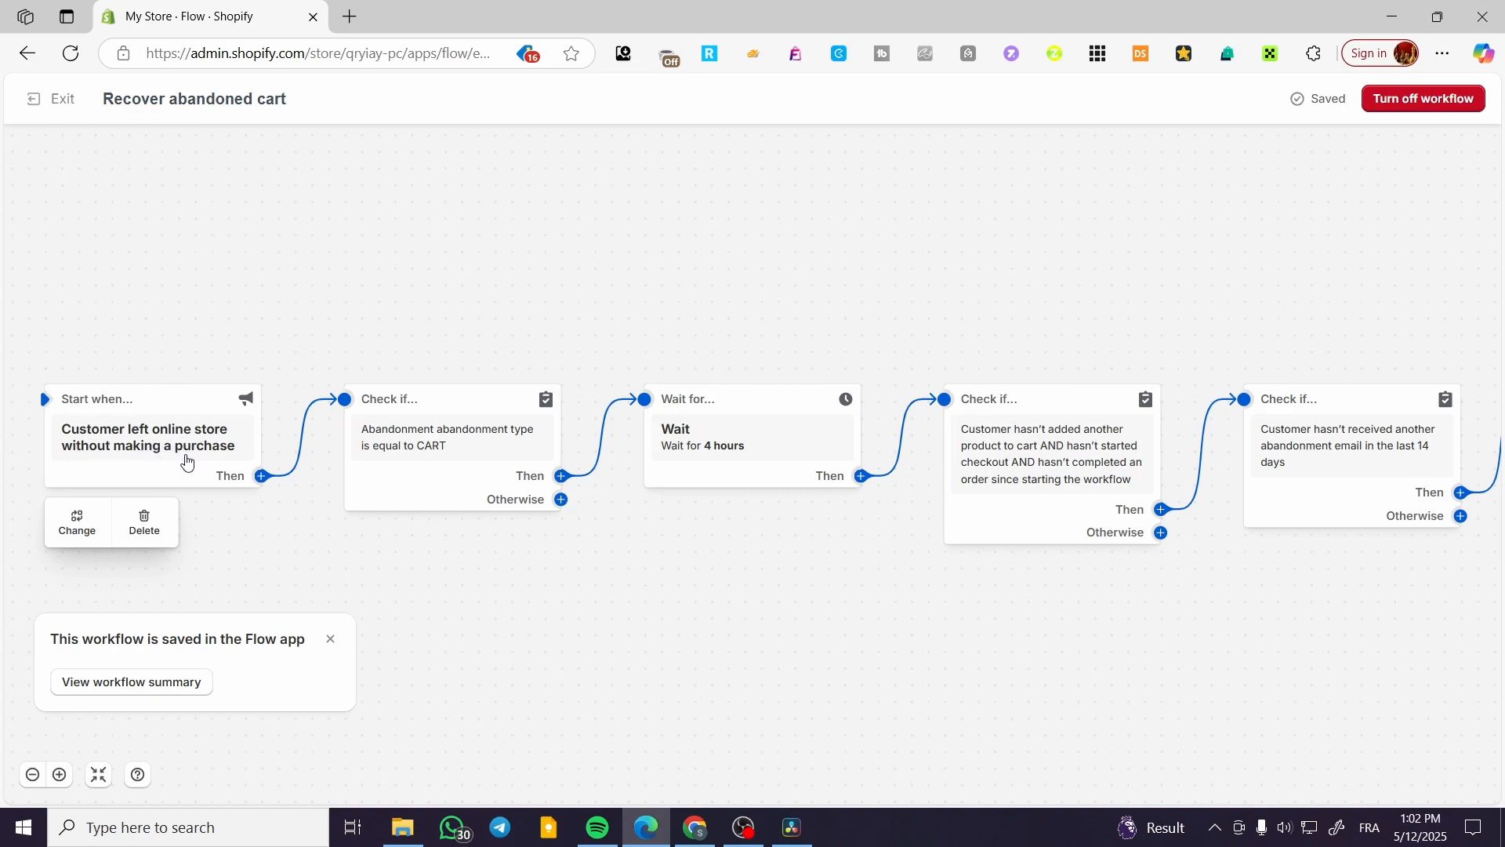
mouse_move(386, 426)
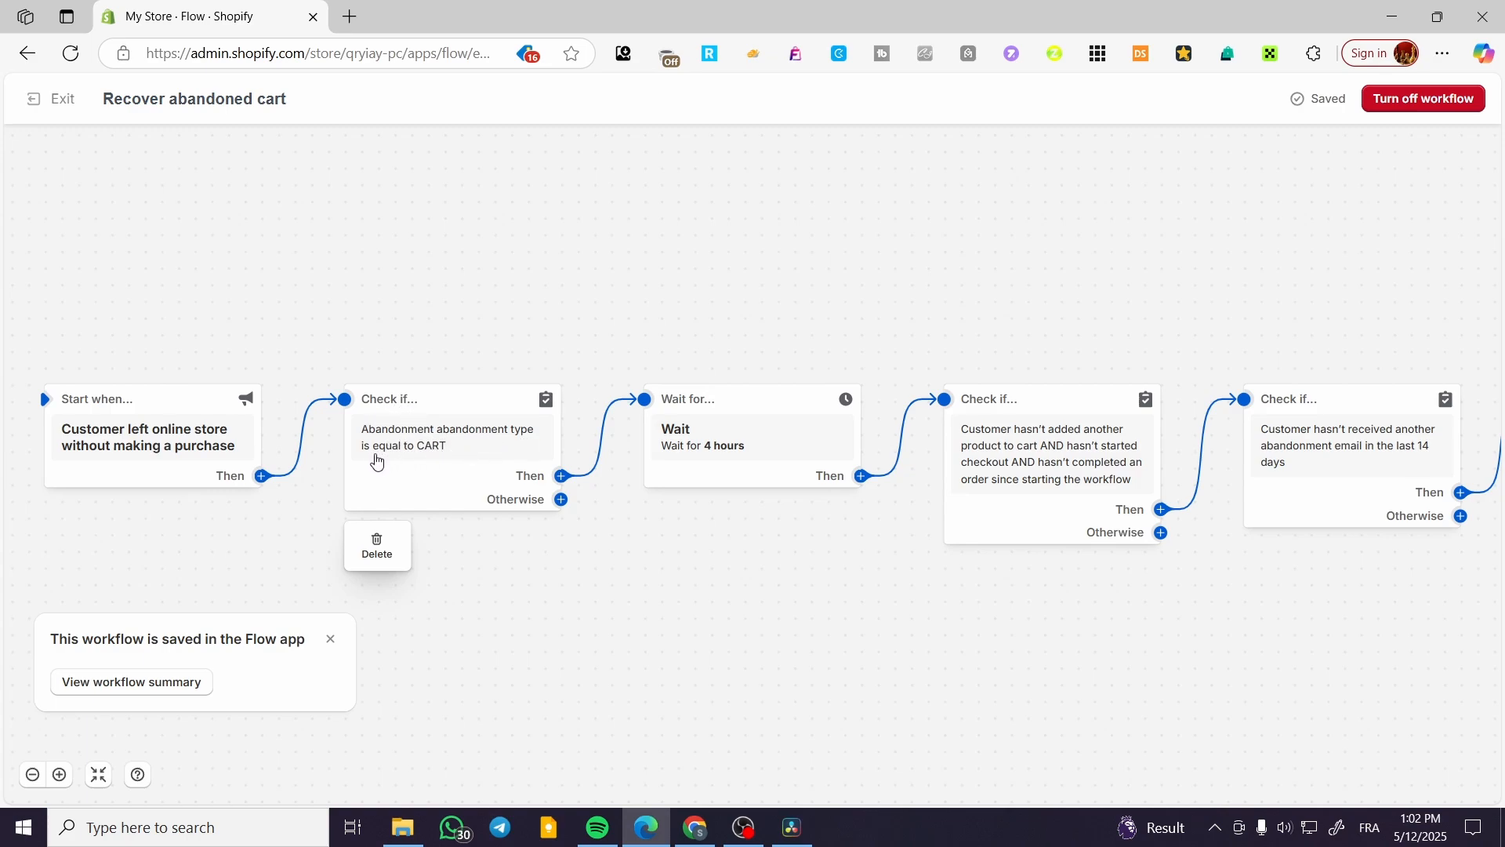
mouse_move(707, 468)
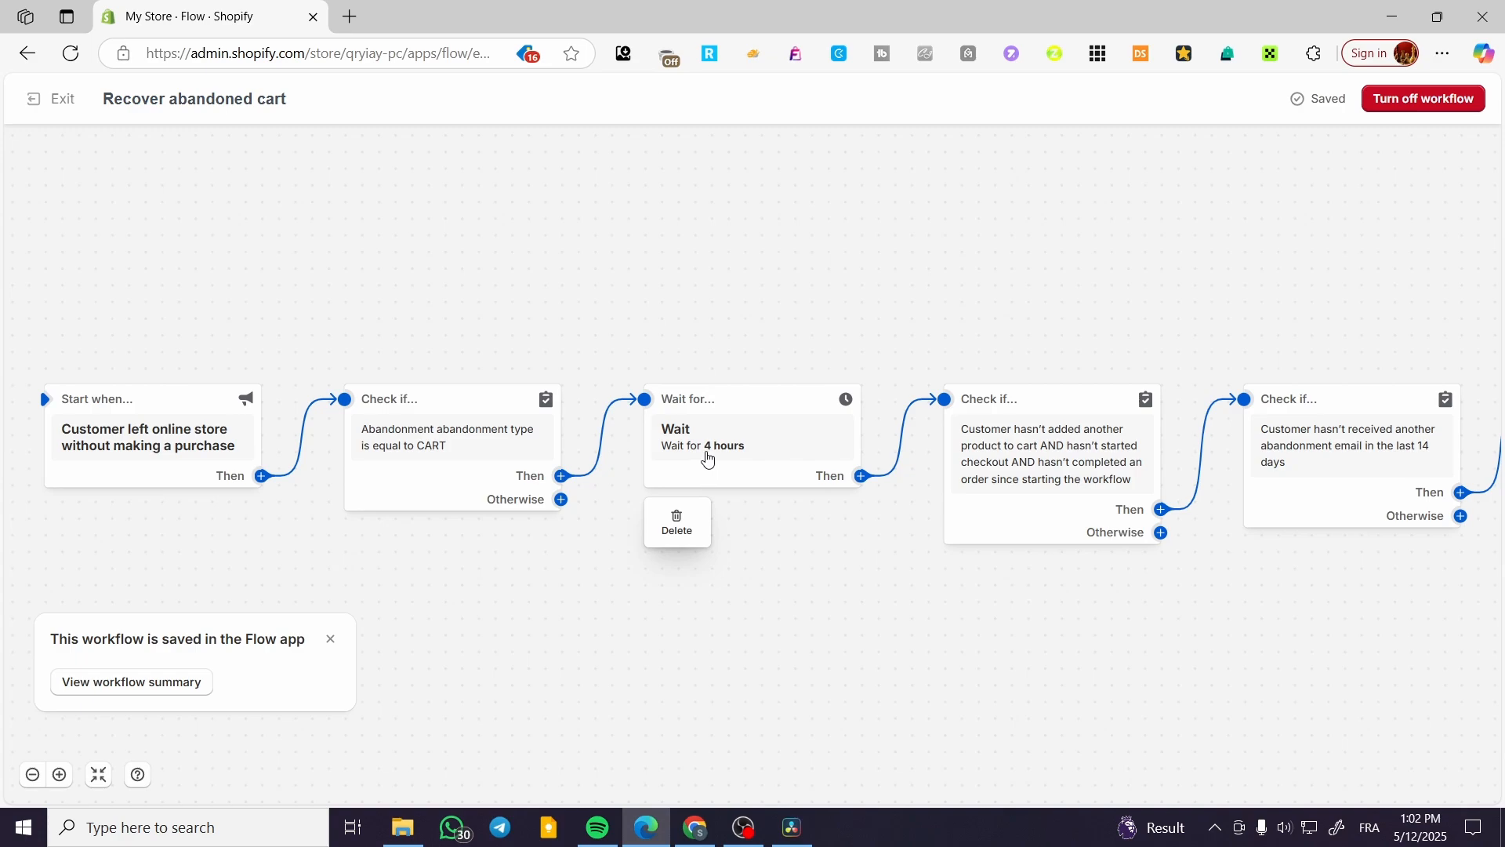
Set the Wait step's duration to 1 hour in the abandoned cart workflow.
left_click(746, 448)
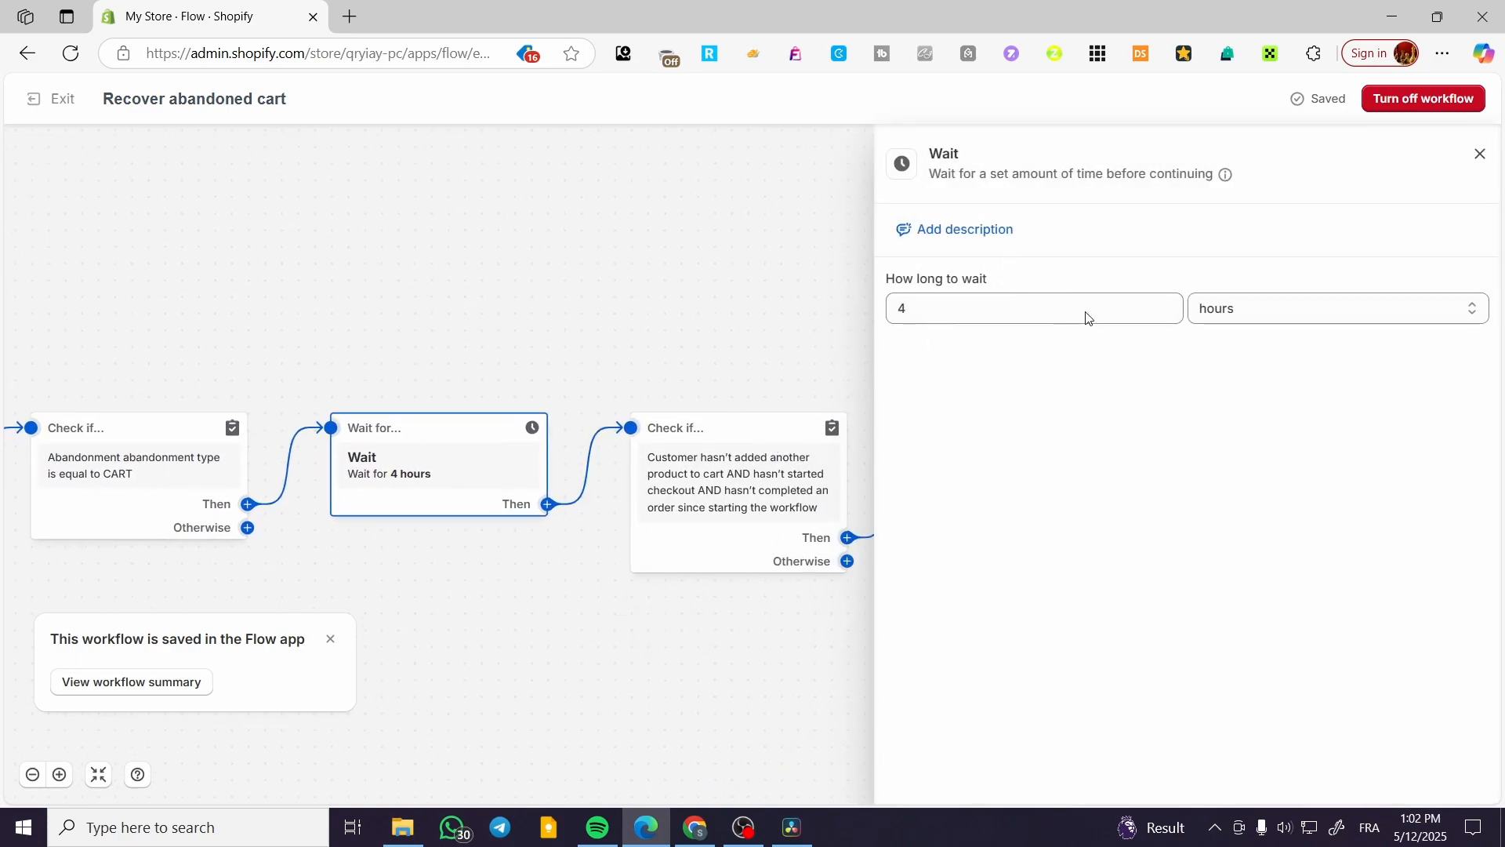
left_click(1262, 317)
left_click(903, 311)
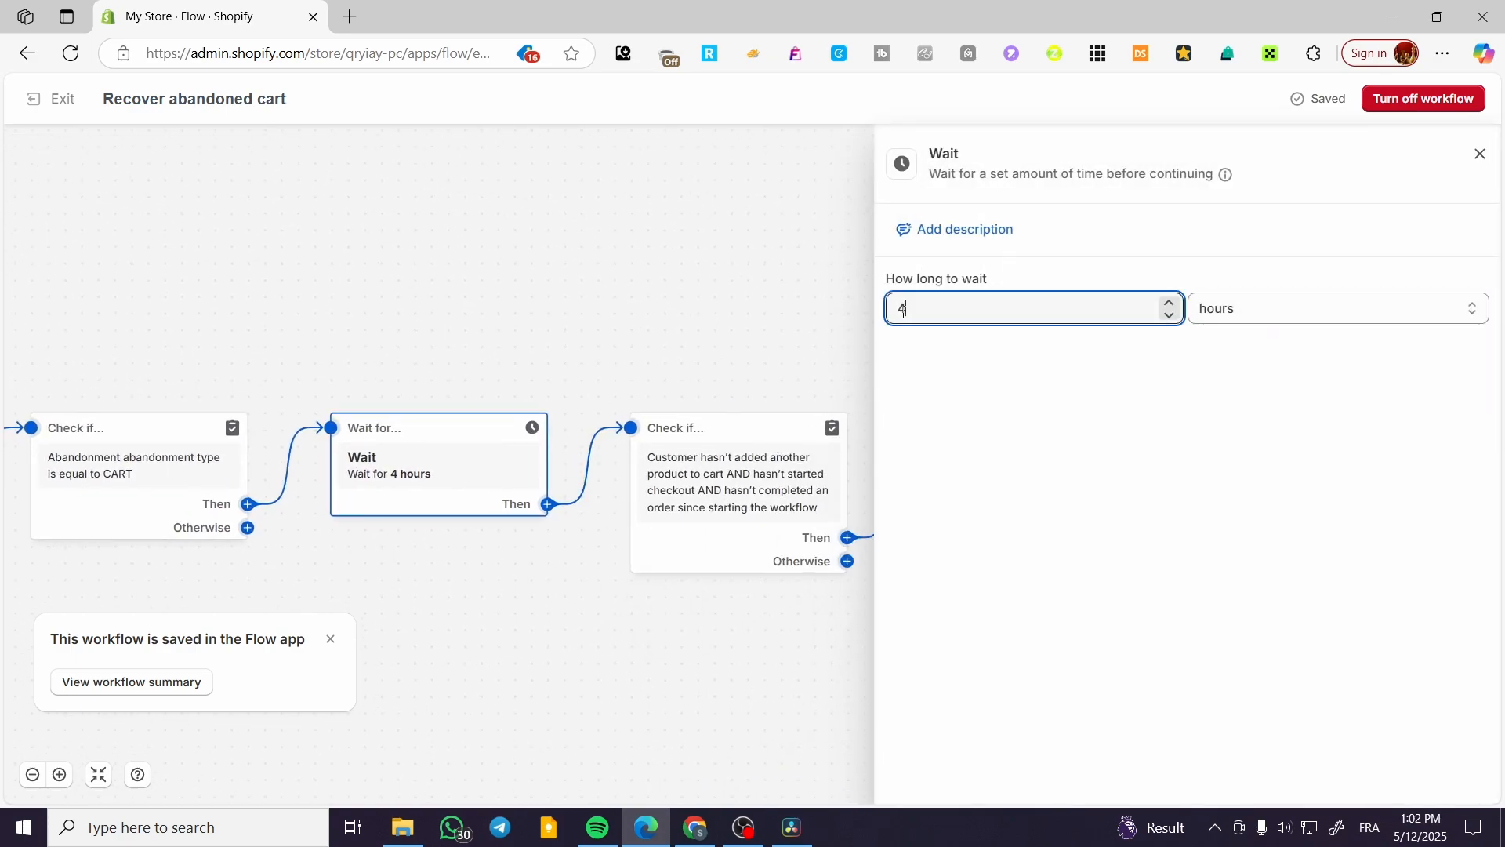
double_click(903, 312)
left_click(1480, 153)
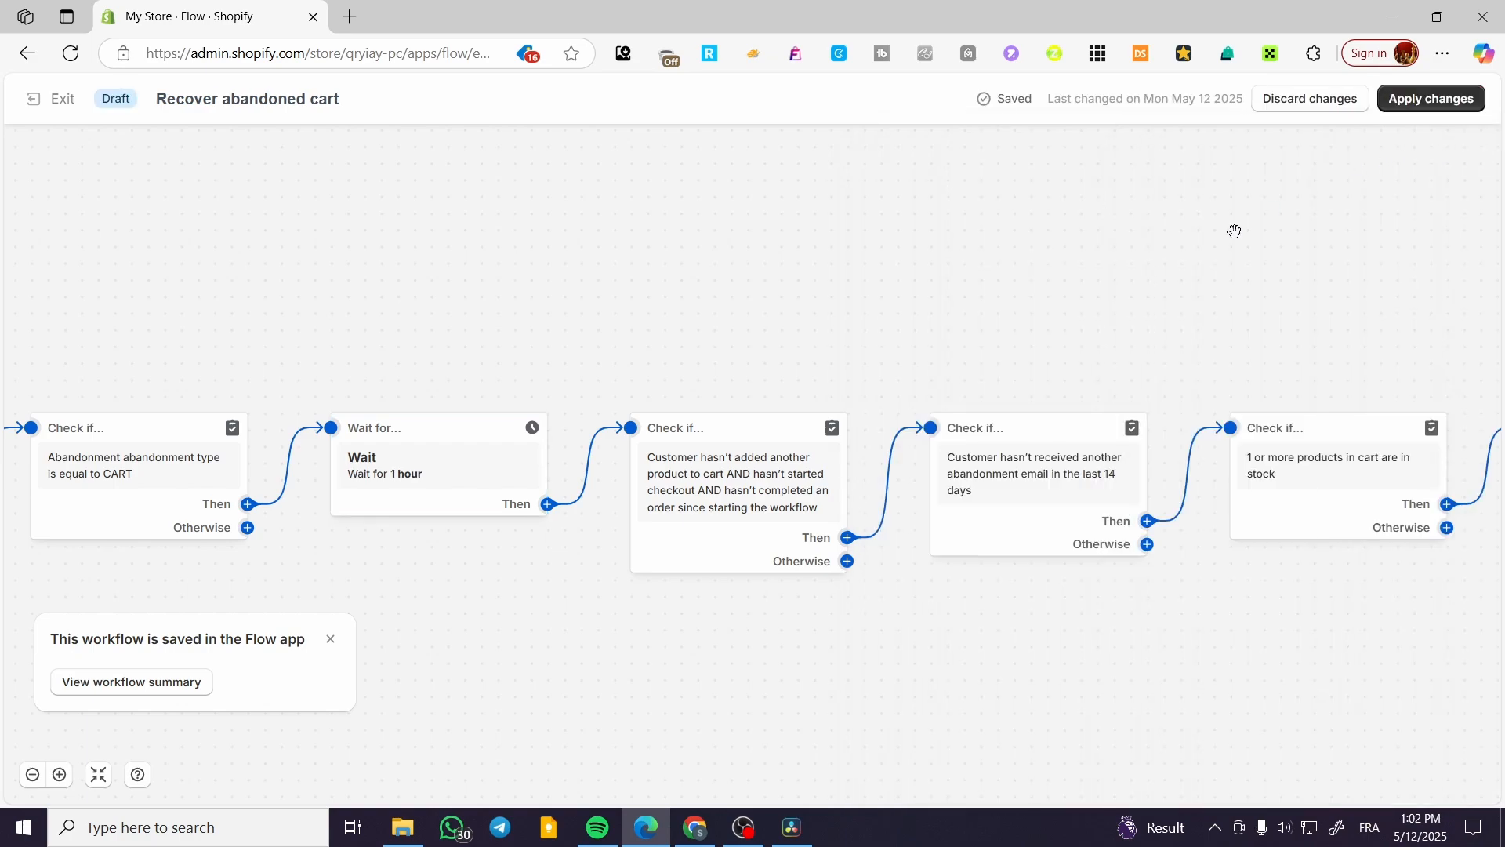
Examine the workflow's conditions and actions from the starting trigger through to the Send marketing email action.
mouse_move(726, 500)
left_click_drag(816, 625, 359, 590)
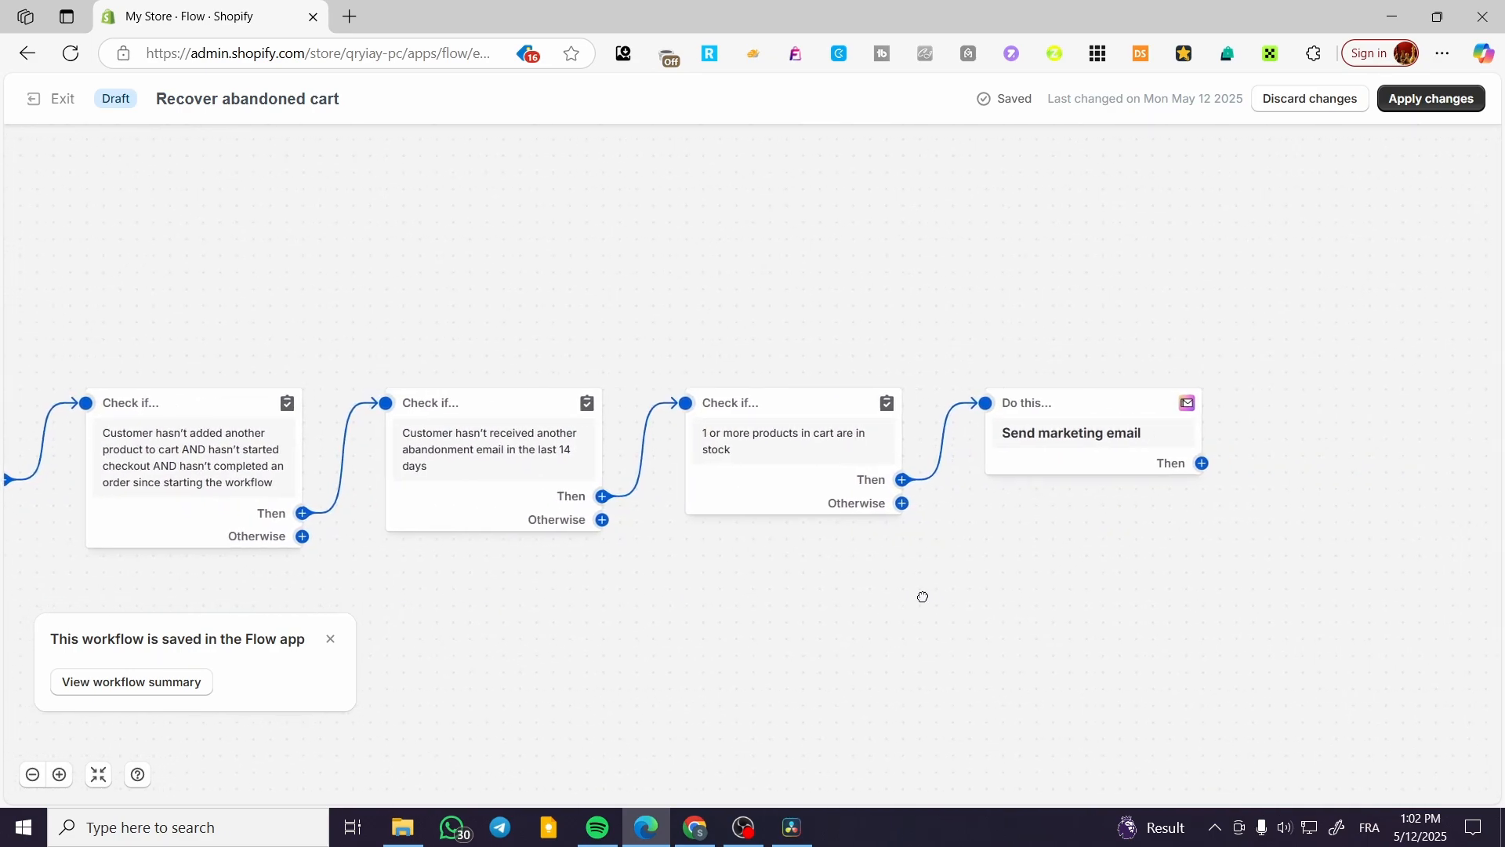
left_click_drag(923, 596, 873, 597)
left_click_drag(560, 607, 1182, 611)
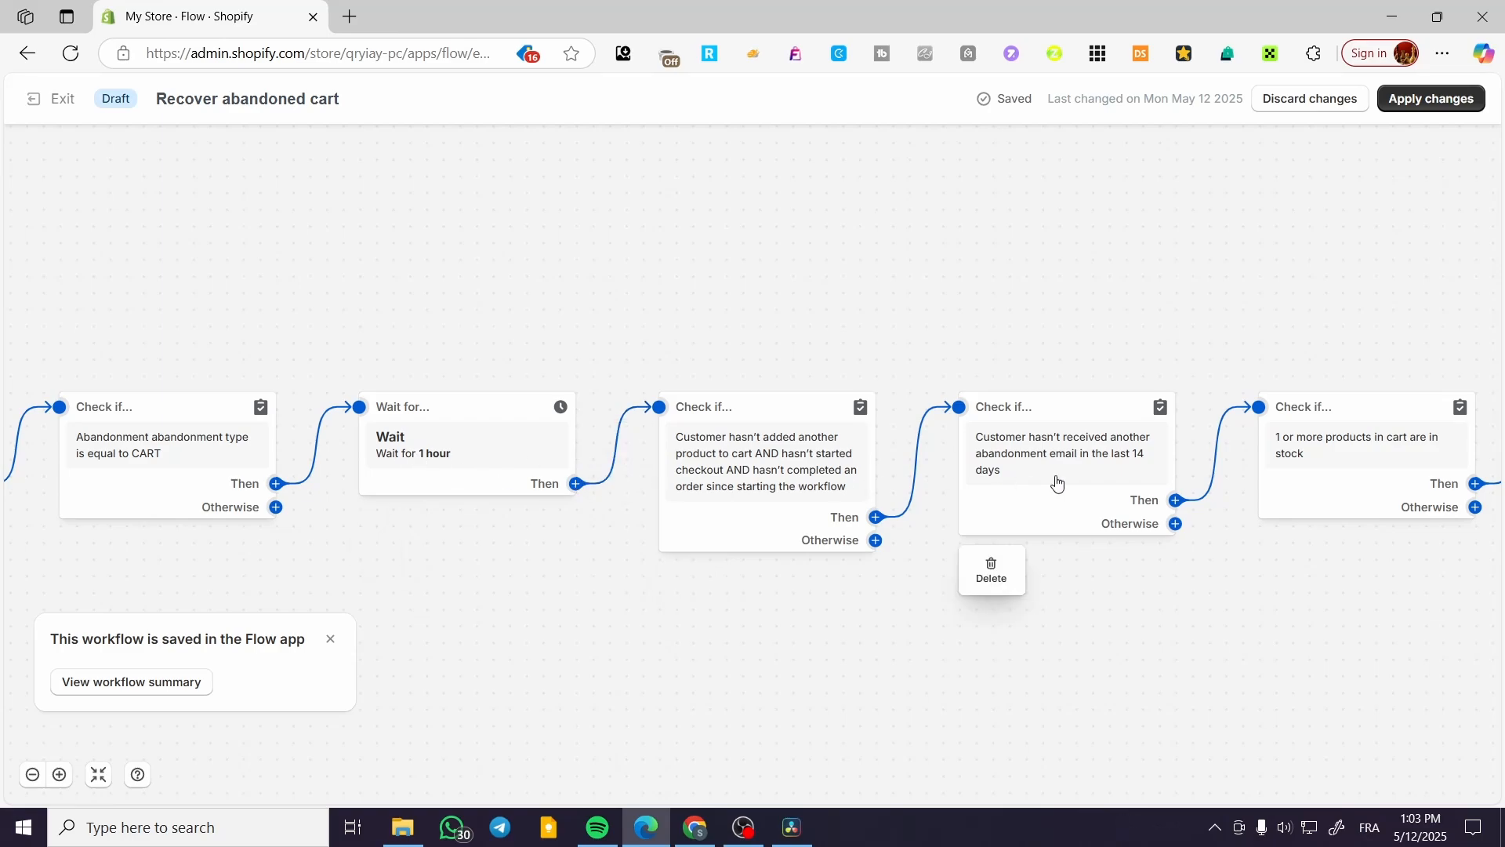
left_click_drag(1300, 646, 826, 636)
left_click_drag(770, 524, 1501, 542)
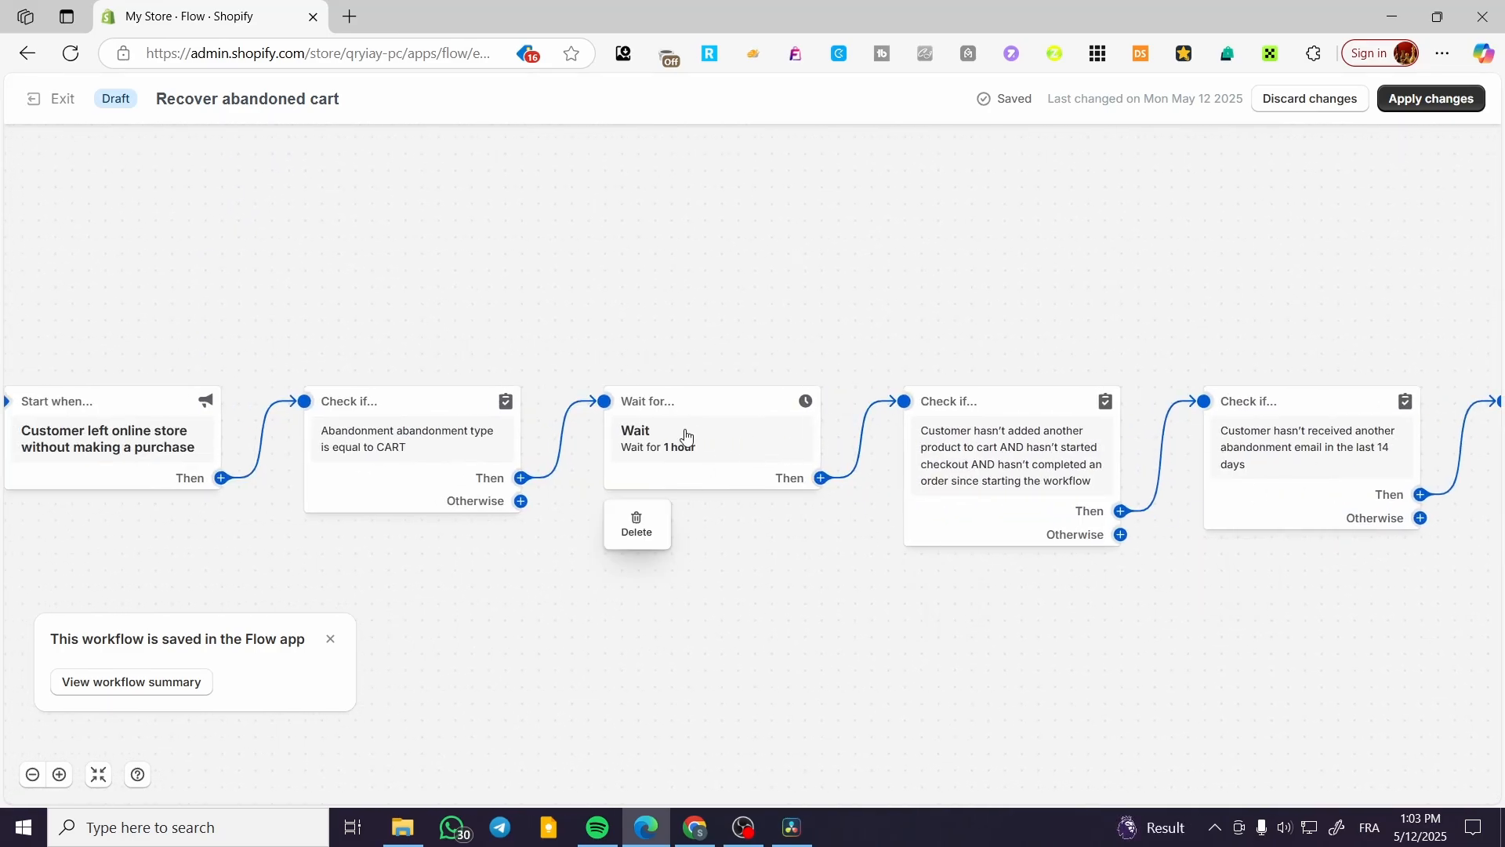
left_click_drag(599, 592, 891, 597)
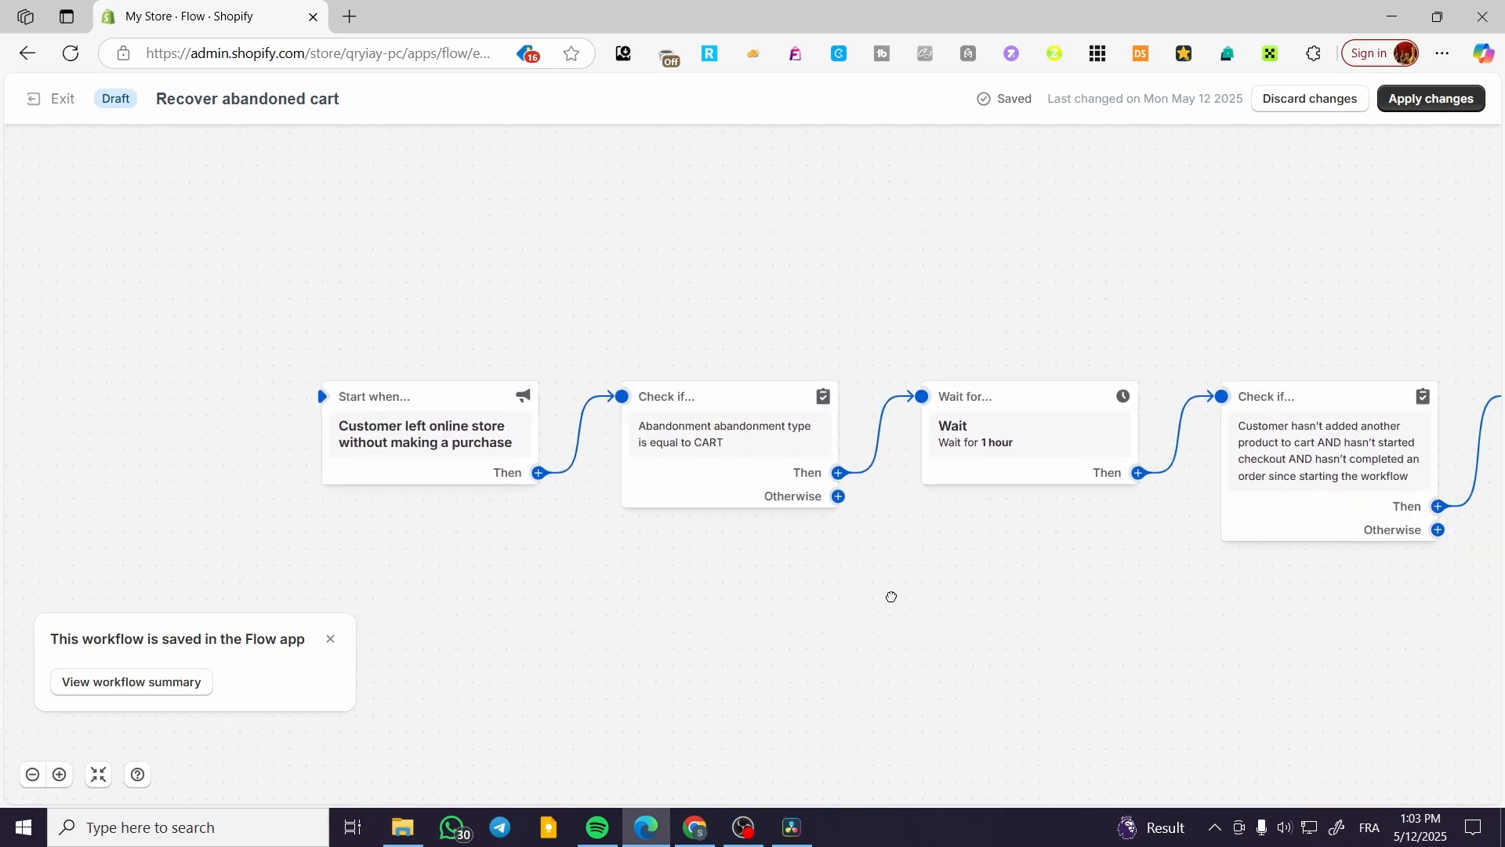
Open the Send marketing email action and review its "You left items in your cart" email template.
scroll(892, 597, "right", 10)
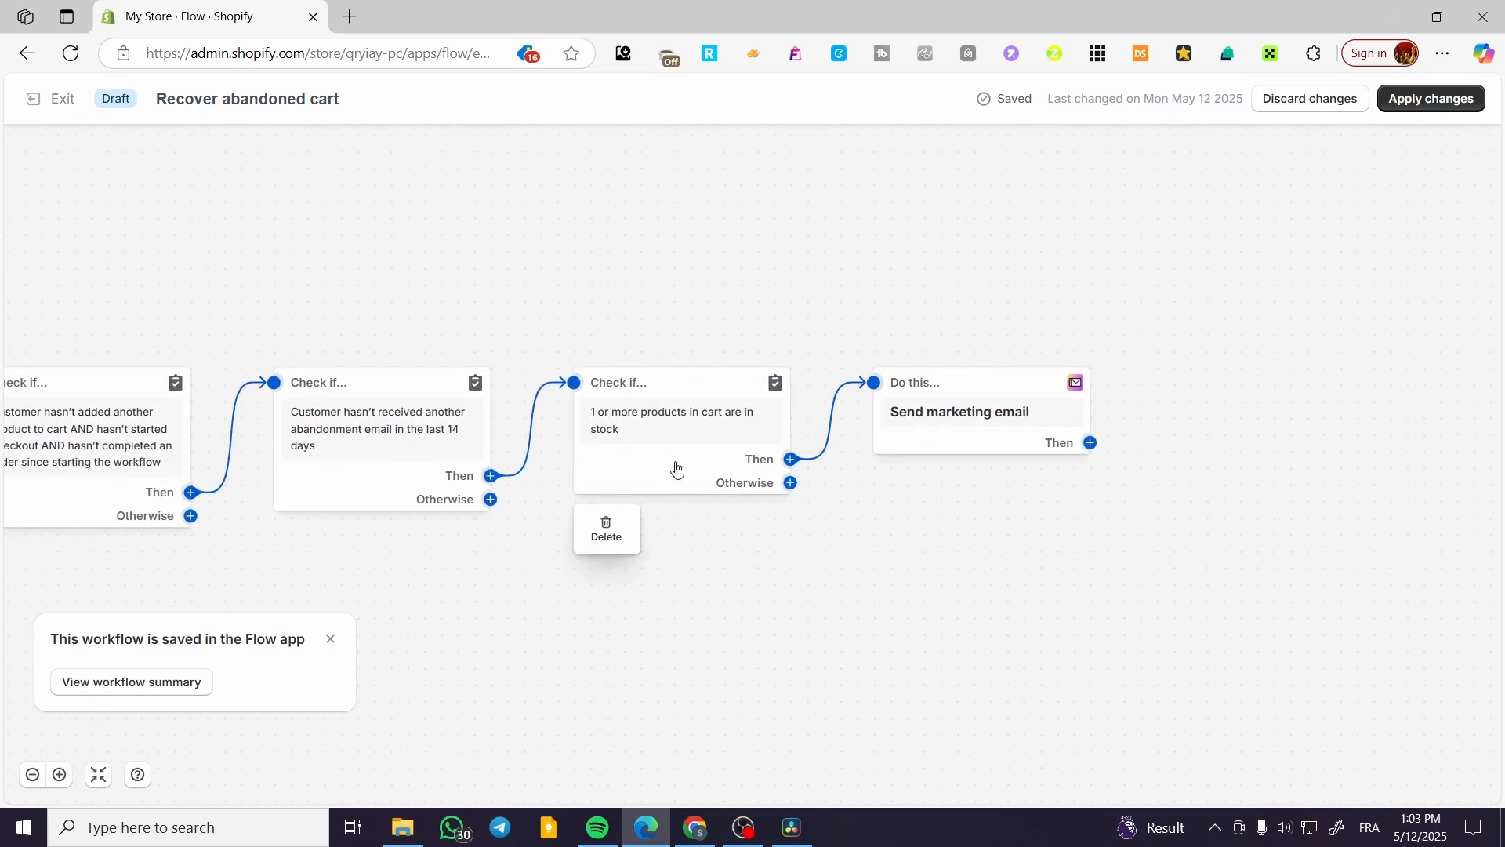
mouse_move(967, 402)
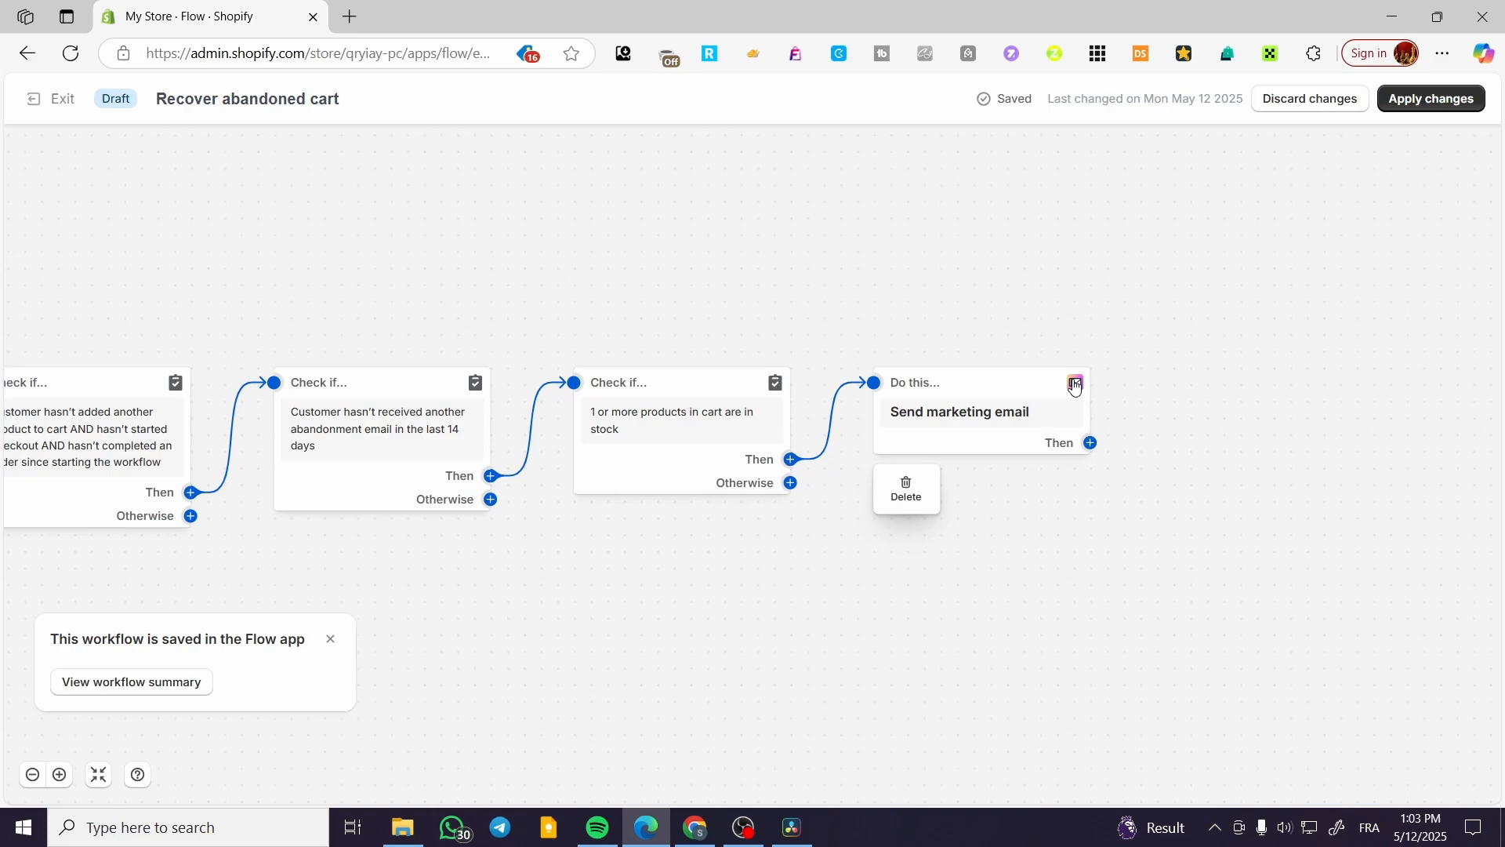
left_click(964, 424)
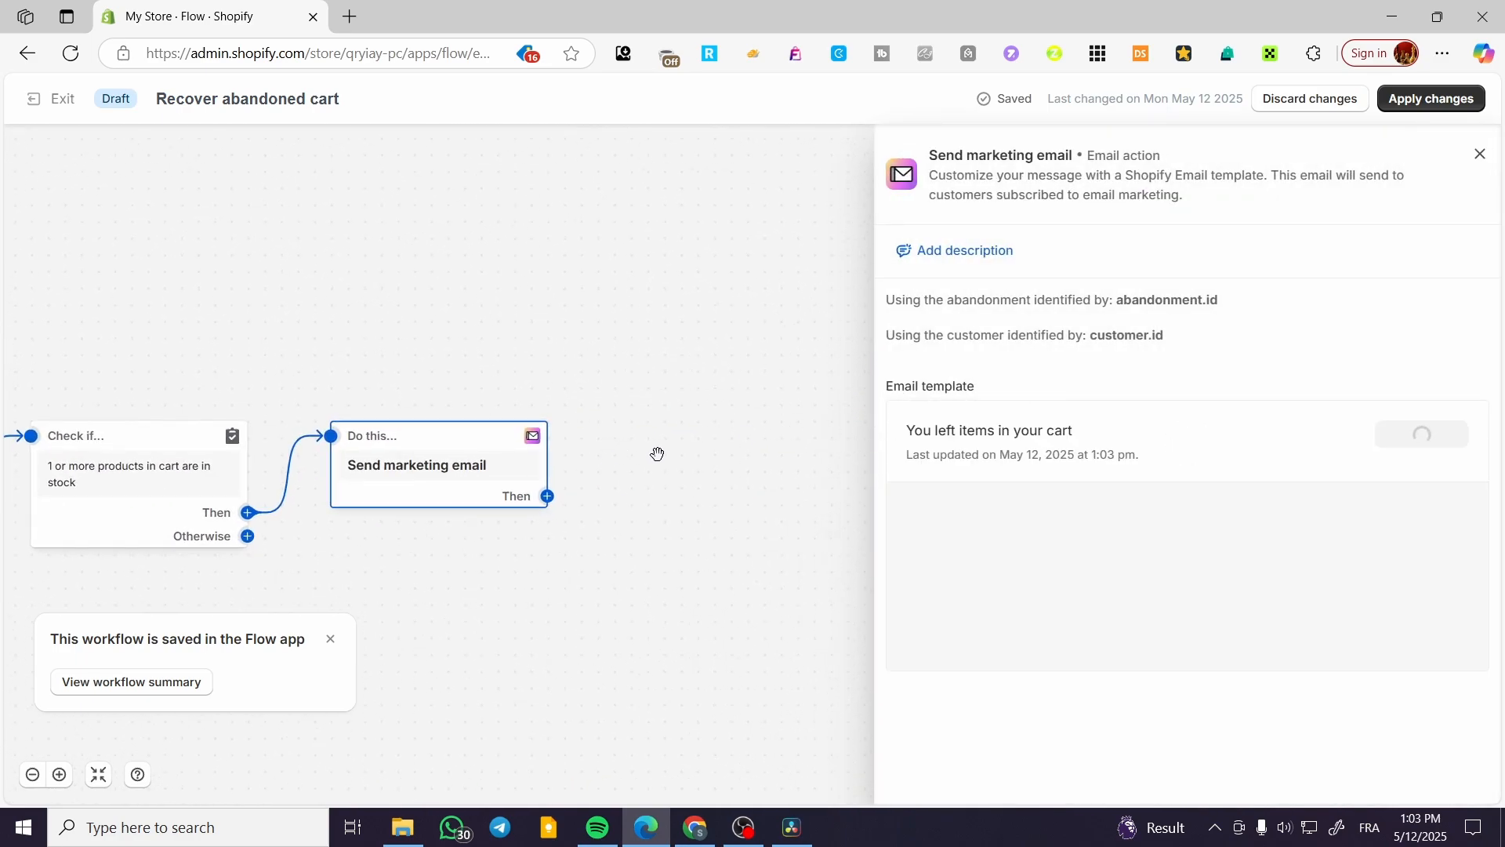
scroll(1332, 429, "down", 7)
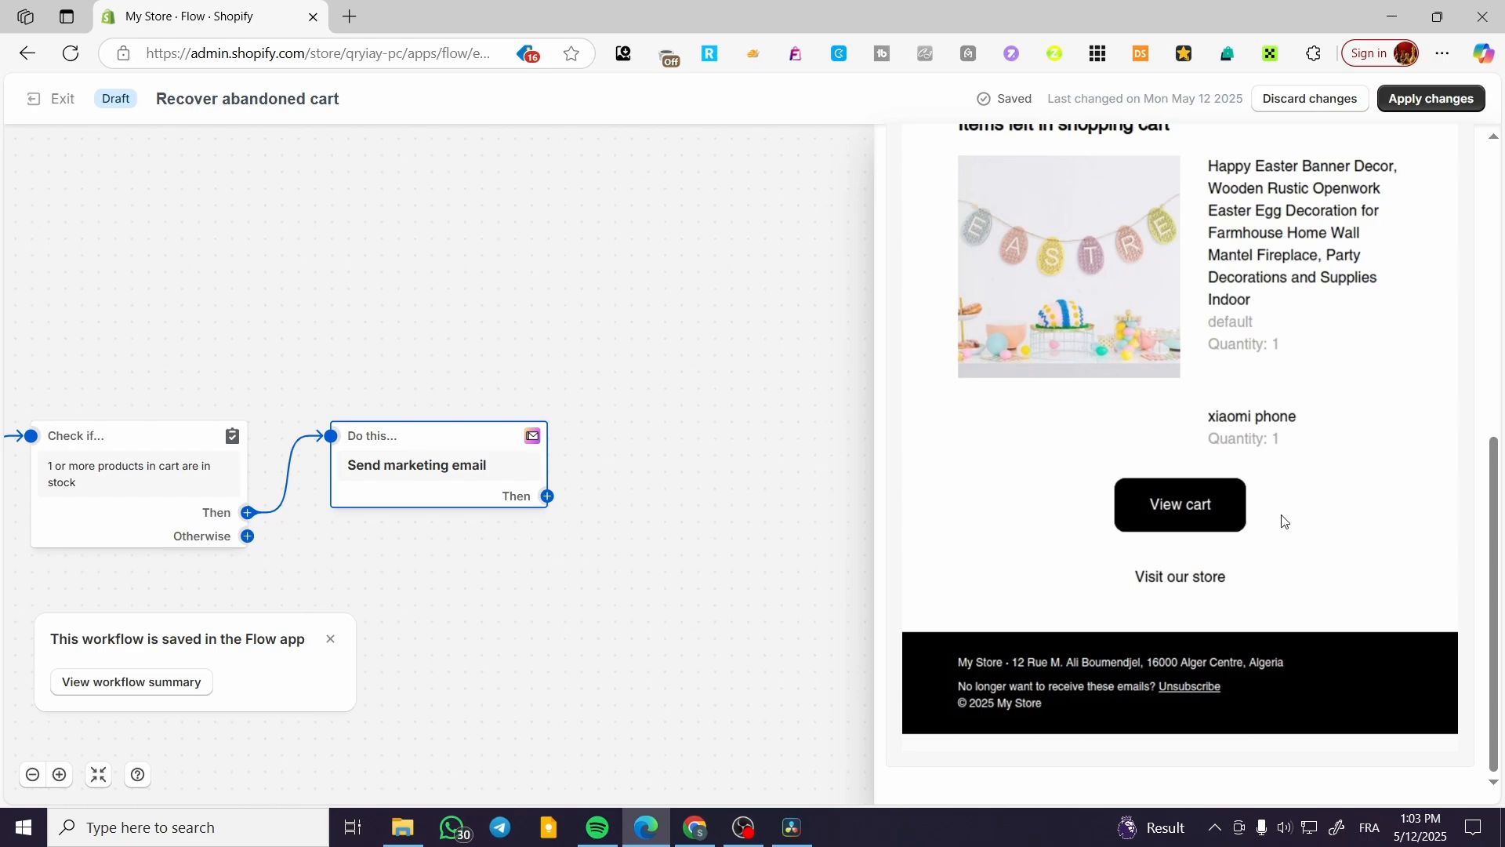
scroll(1282, 520, "up", 5)
scroll(1397, 455, "down", 3)
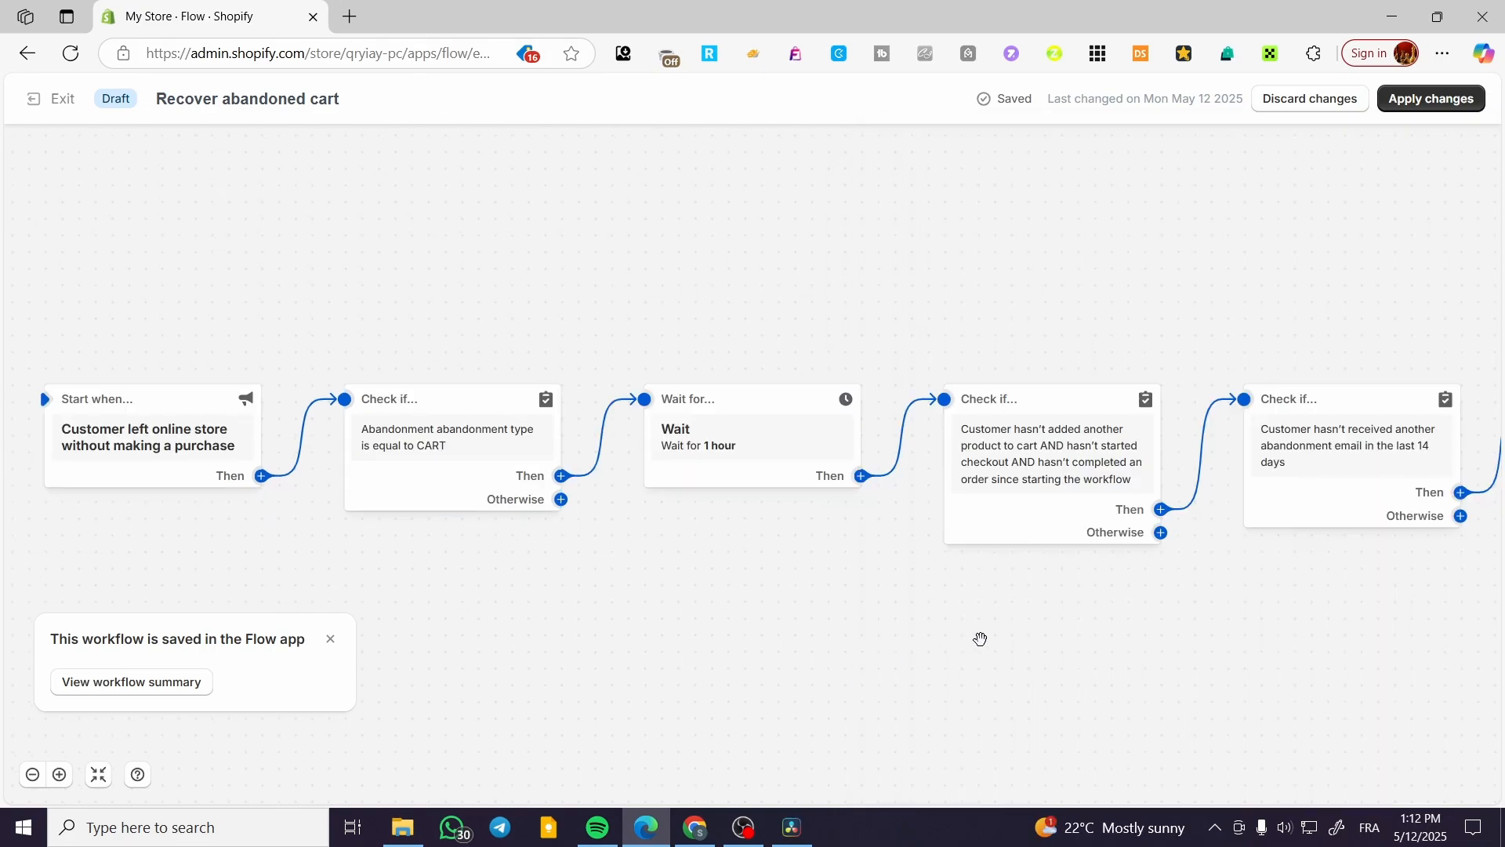
Discard the draft changes to the Recover abandoned cart workflow and exit the workflow editor.
left_click_drag(978, 638, 1327, 606)
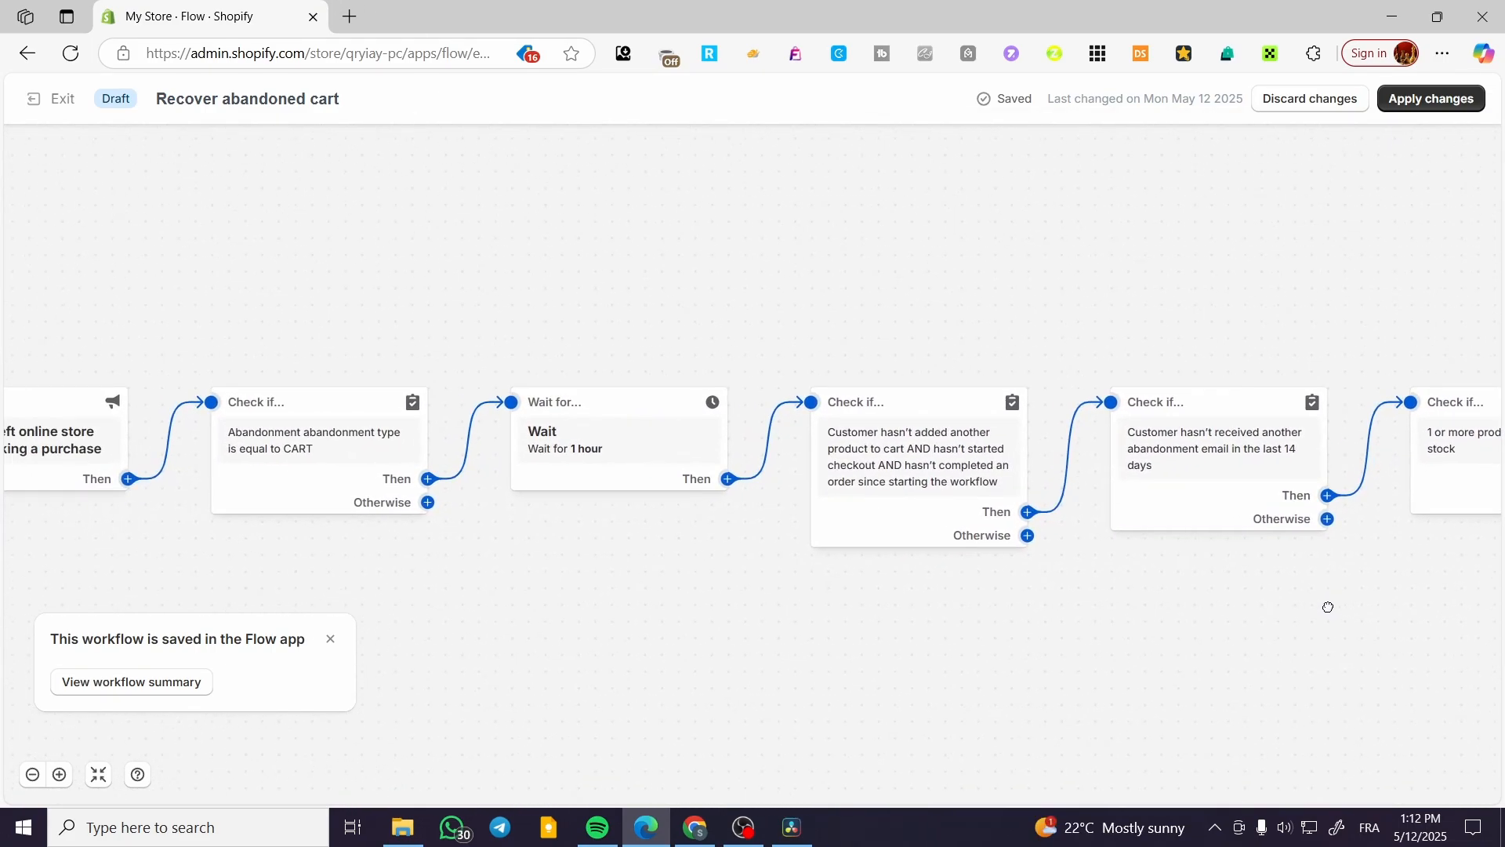
left_click(1340, 101)
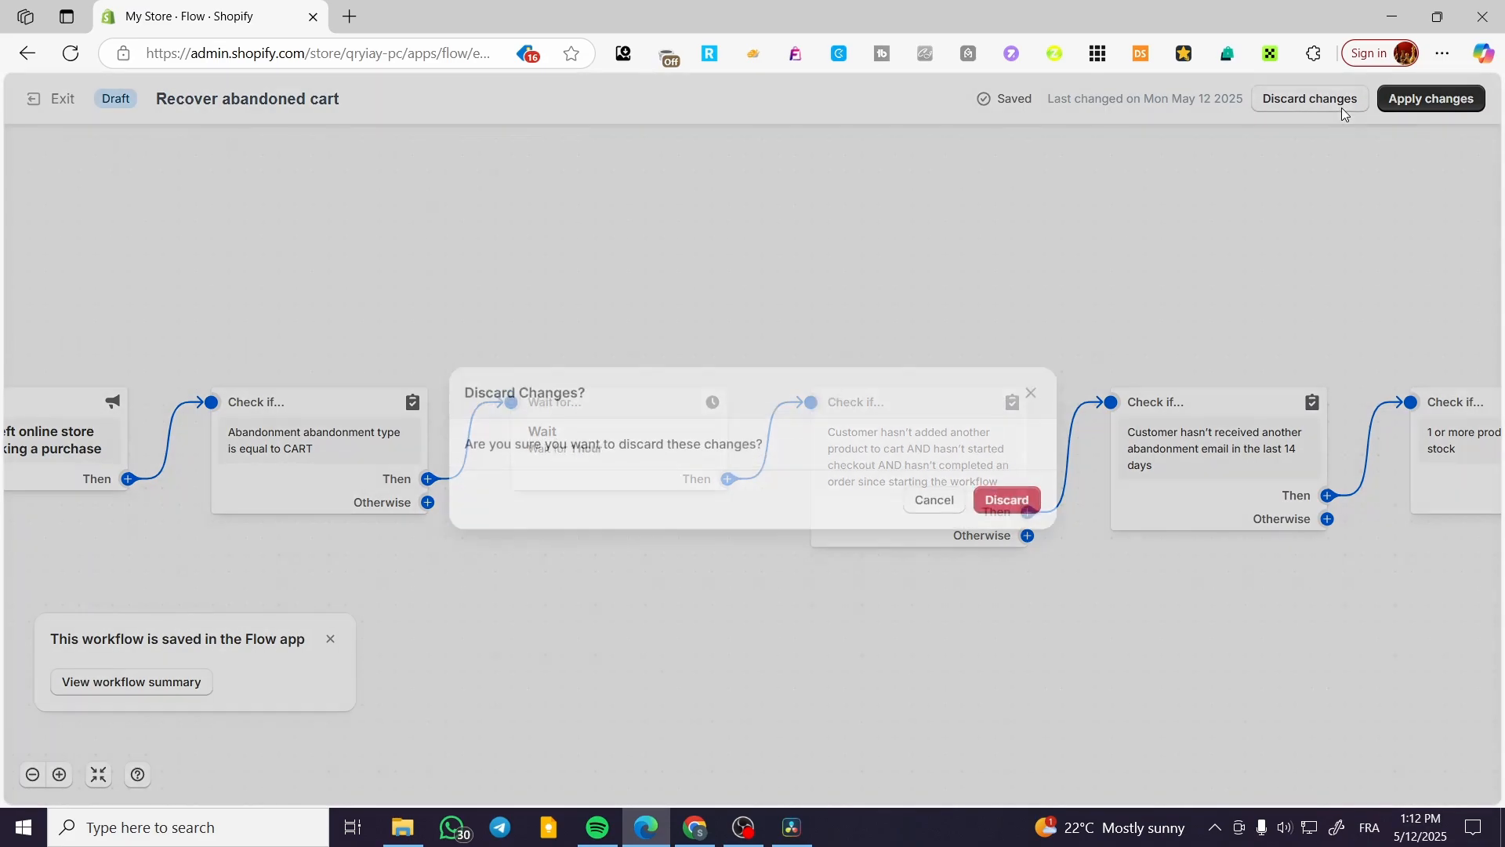
left_click(1013, 490)
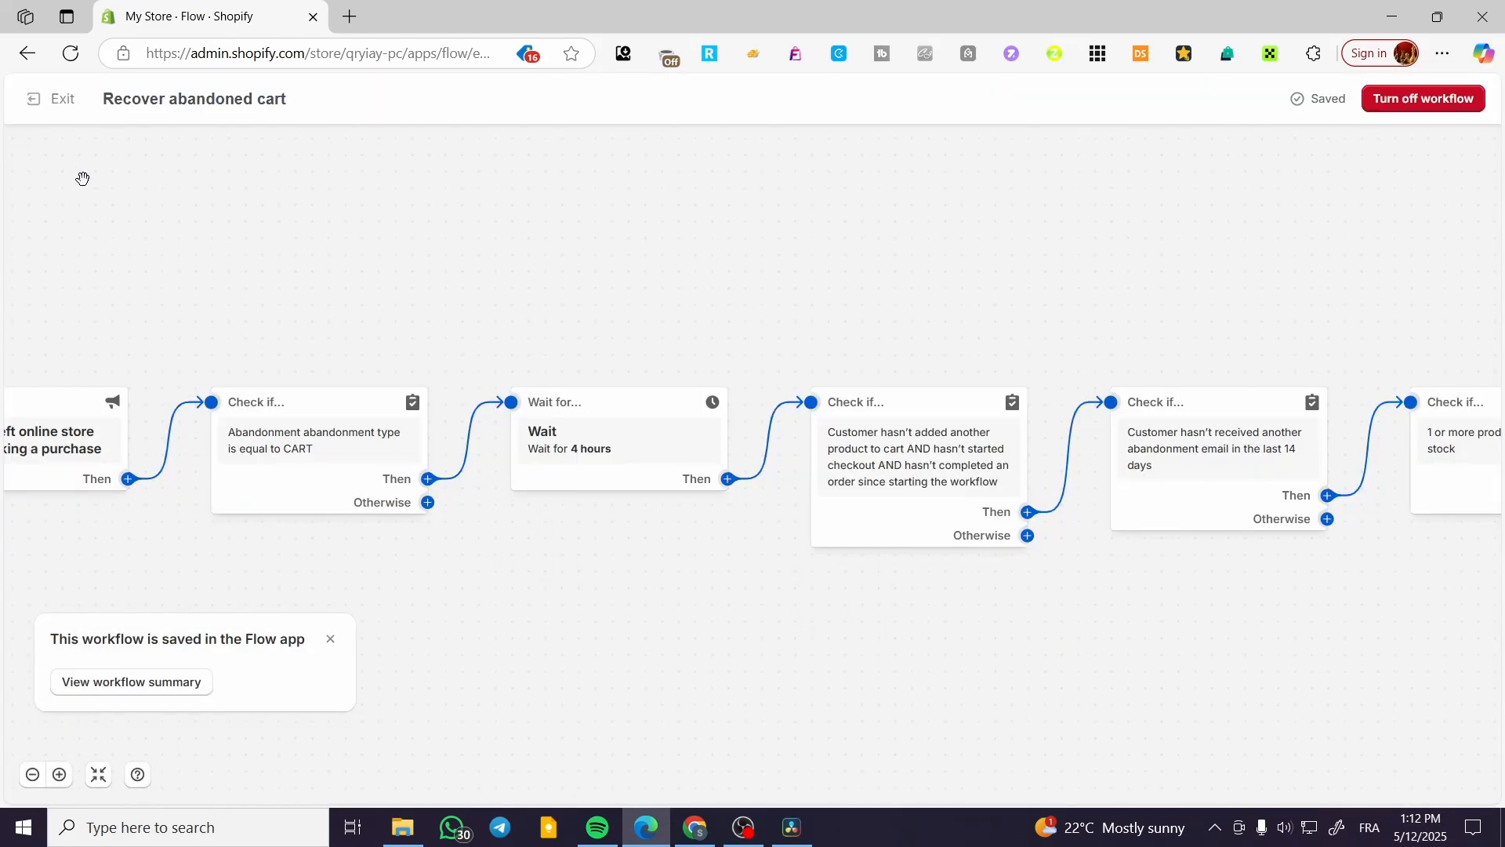
left_click(57, 102)
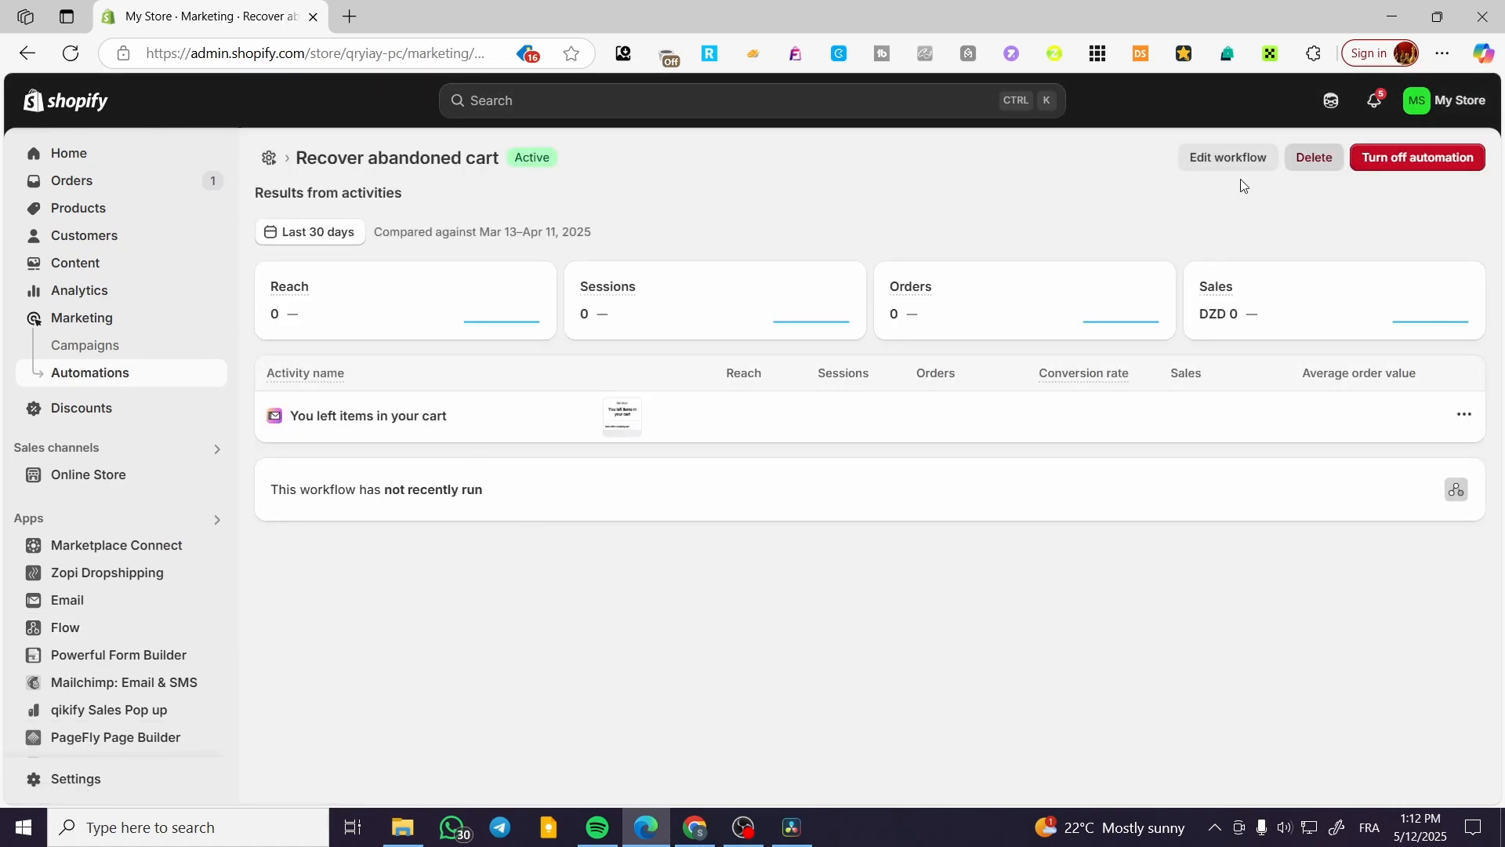
View the marketing automations list, check the Campaigns page and return to the automations list.
left_click(94, 376)
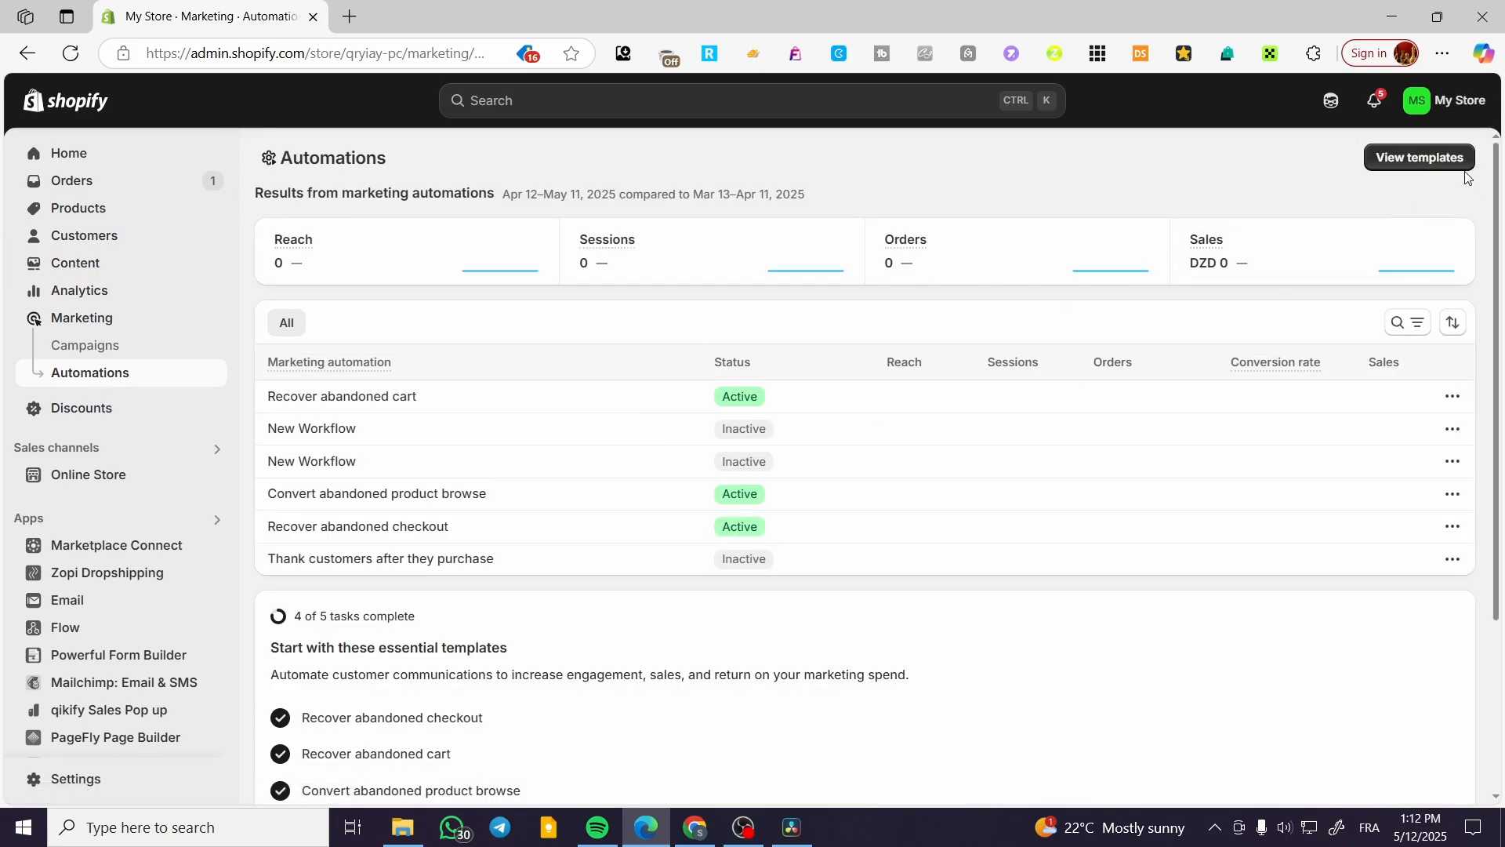
left_click(74, 349)
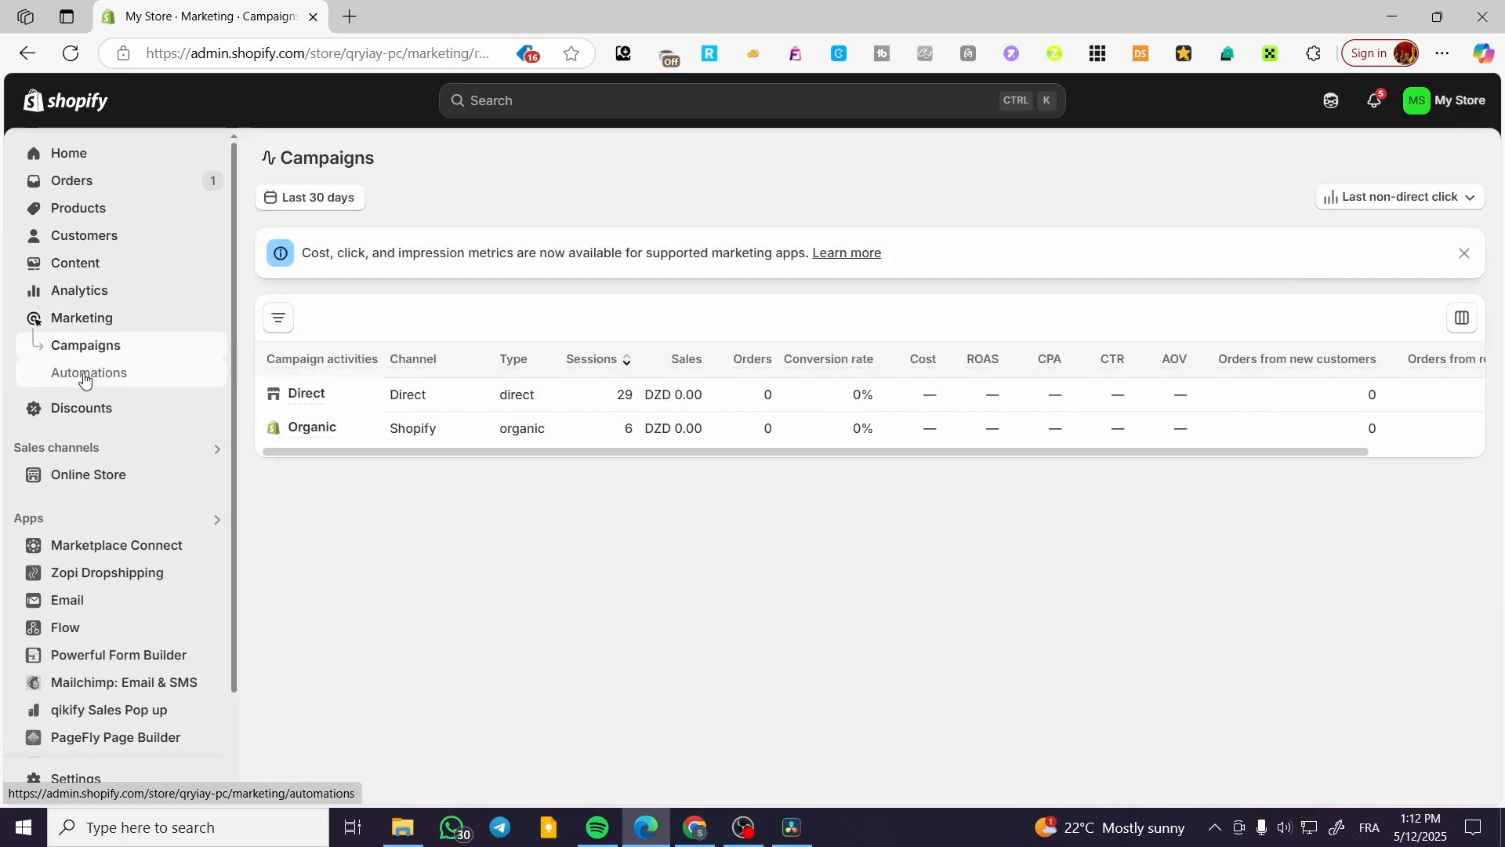
left_click(75, 375)
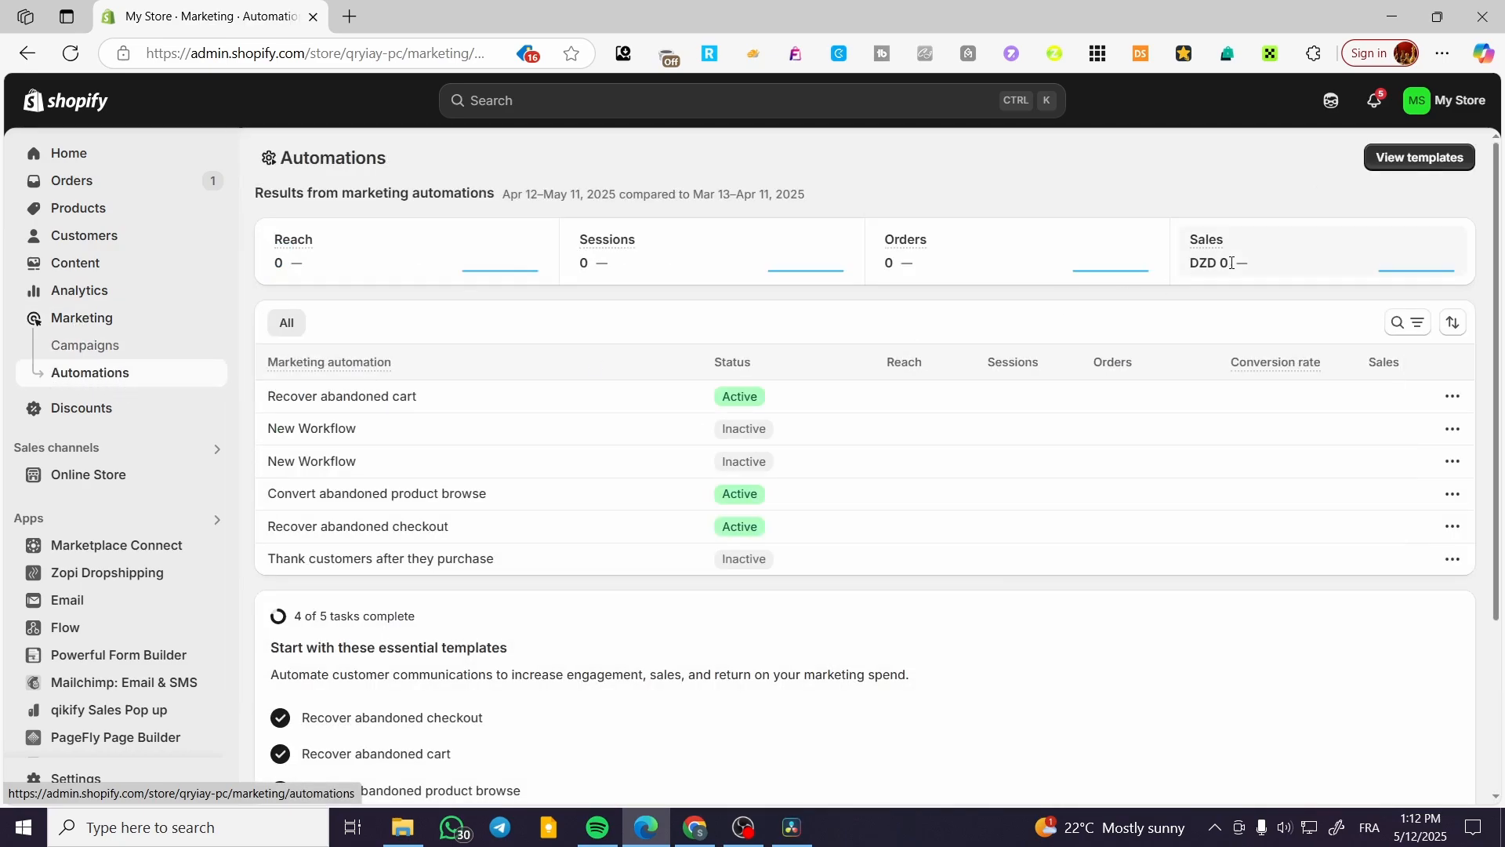
Browse the automation templates and preview the workflow and required apps of the Notify subscribers about new products template.
left_click(1421, 158)
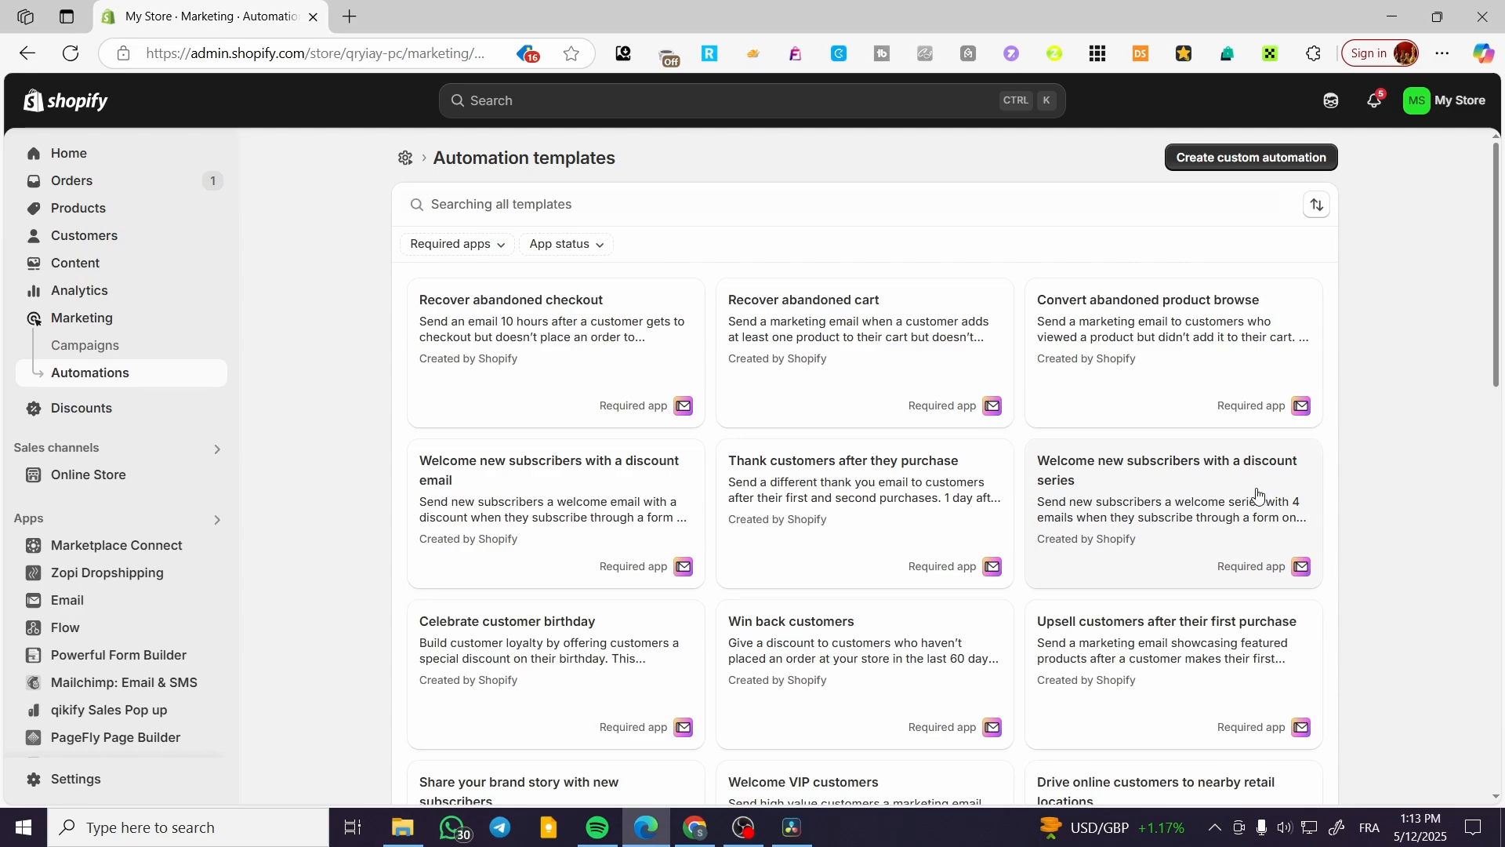
scroll(1178, 494, "down", 7)
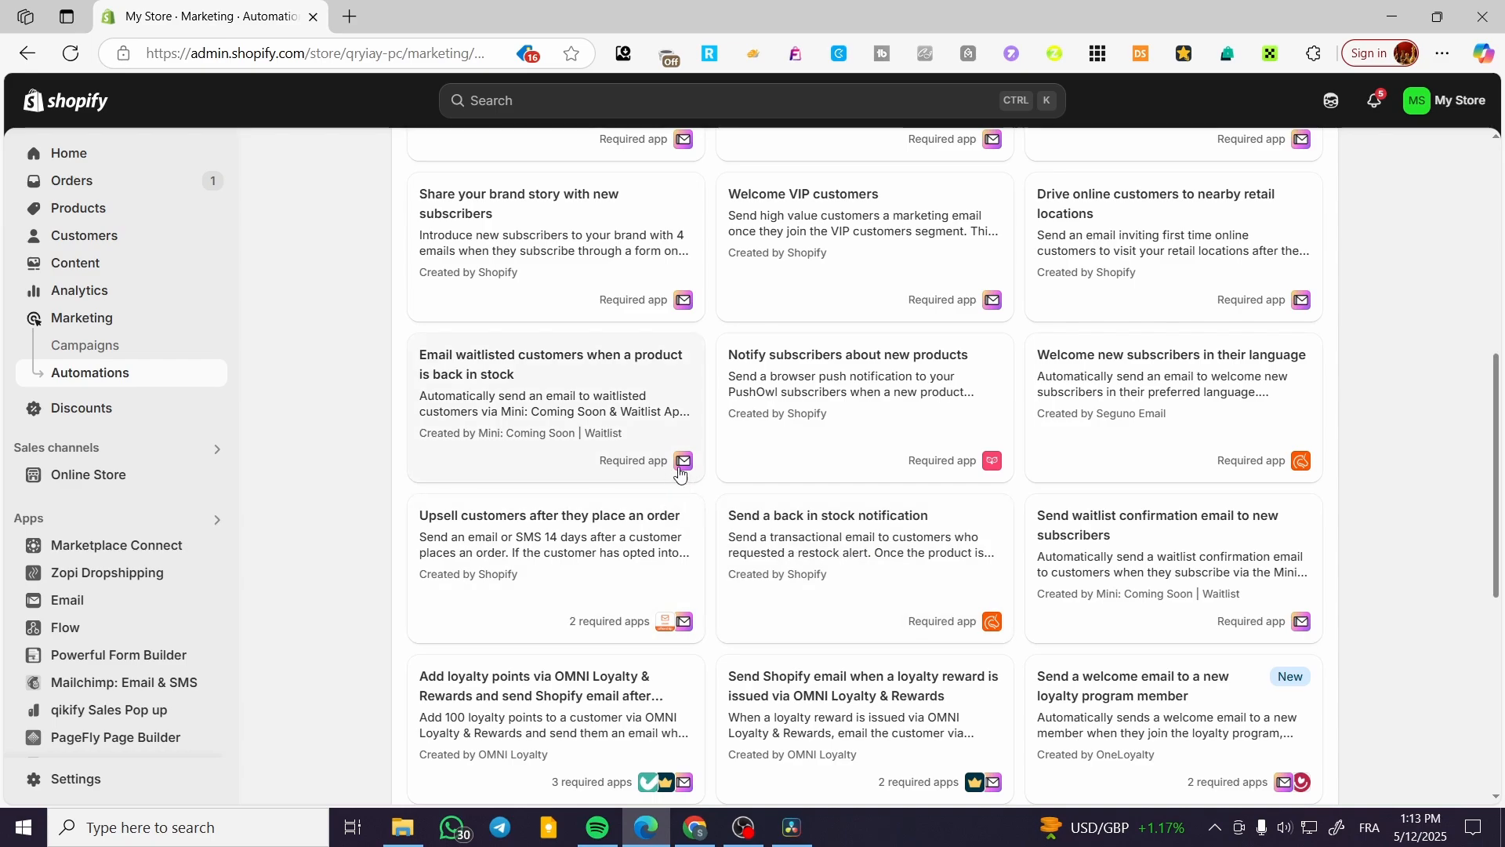
left_click(994, 474)
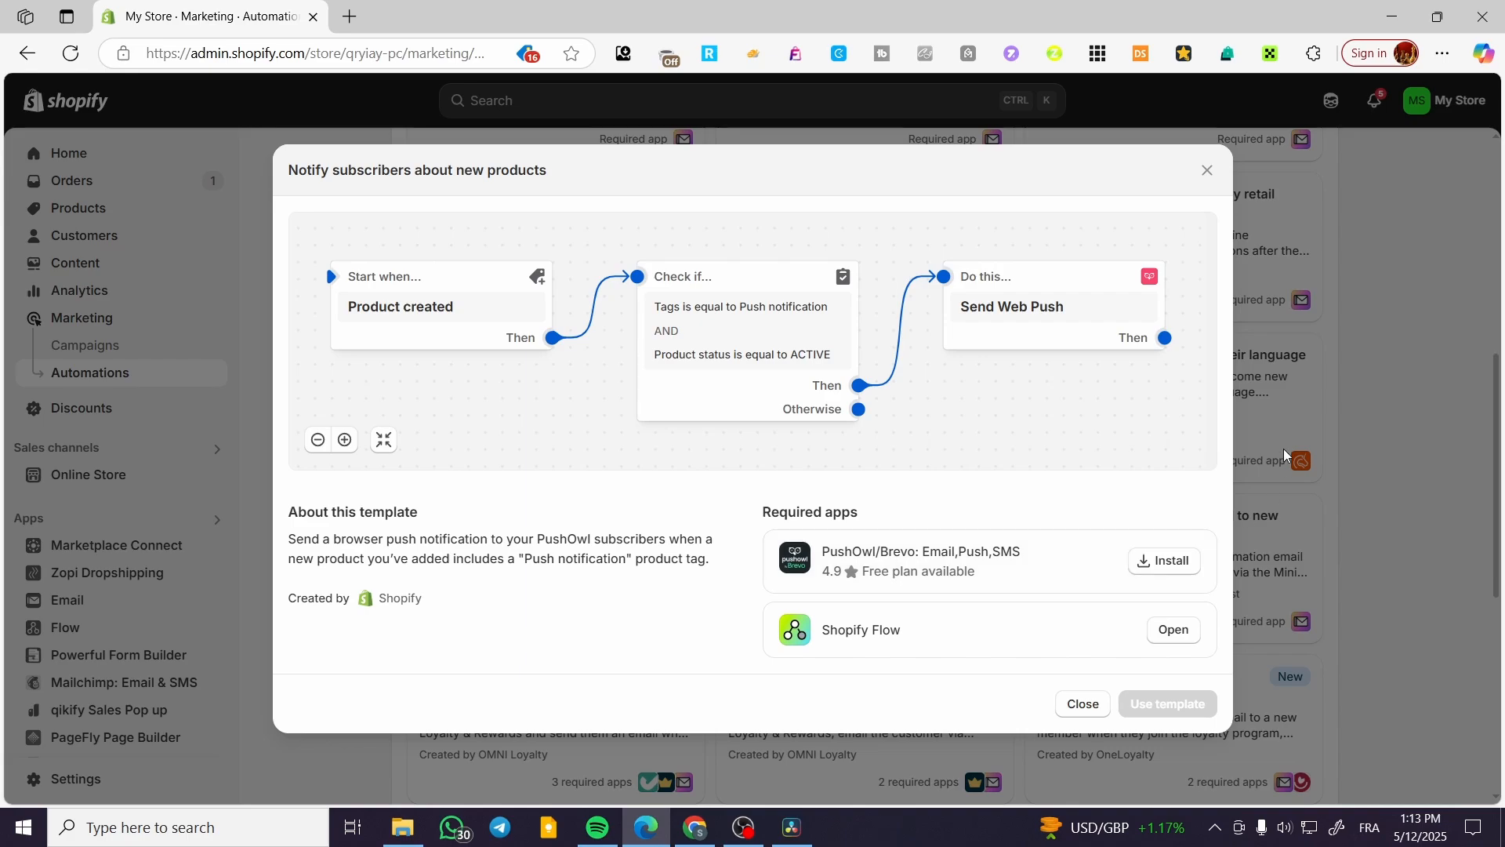
left_click(1304, 438)
scroll(1368, 572, "down", 4)
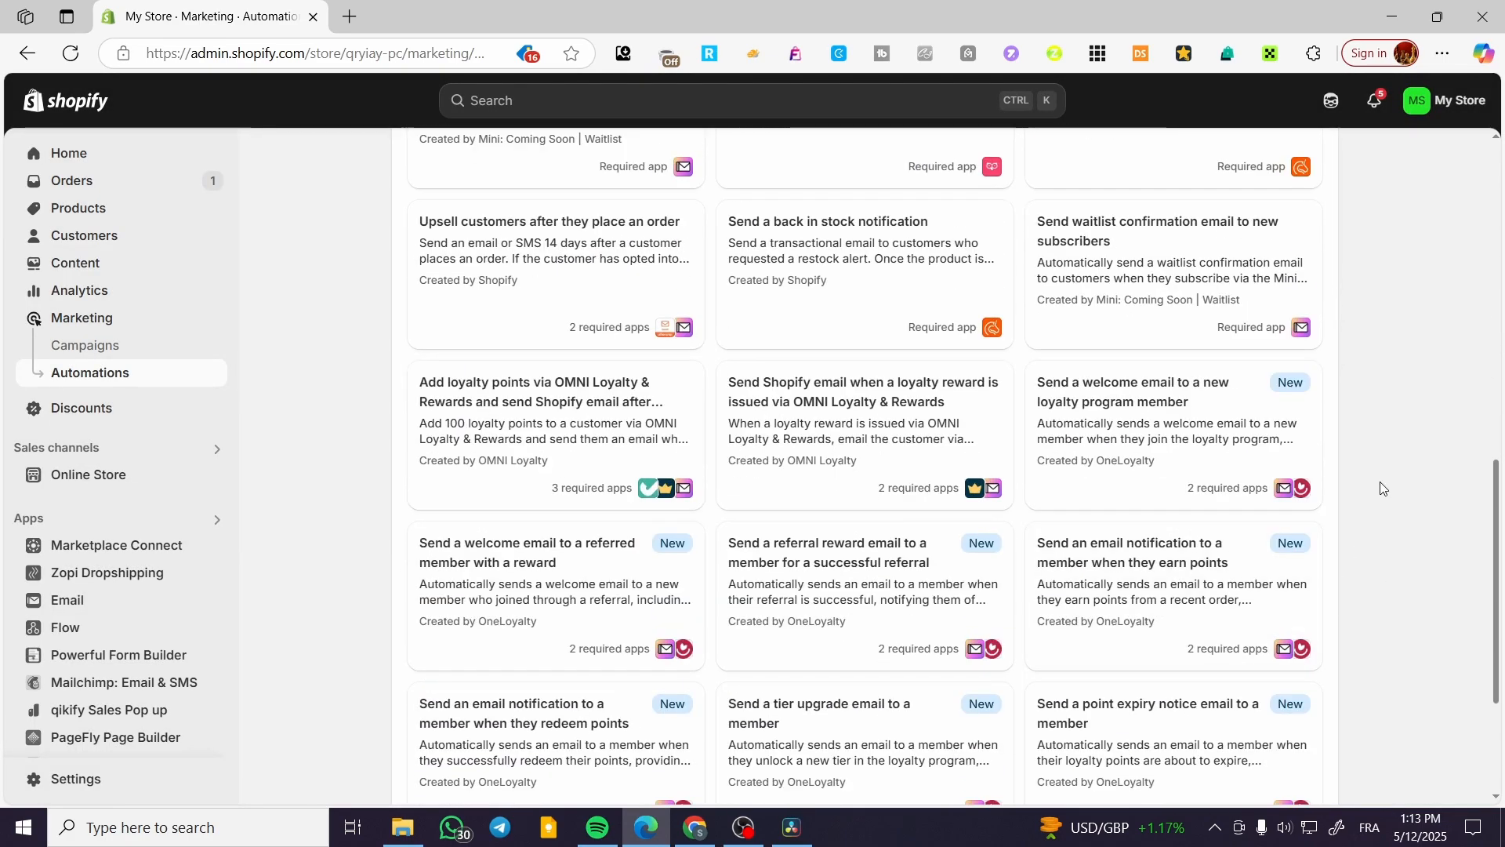
scroll(1105, 356, "down", 2)
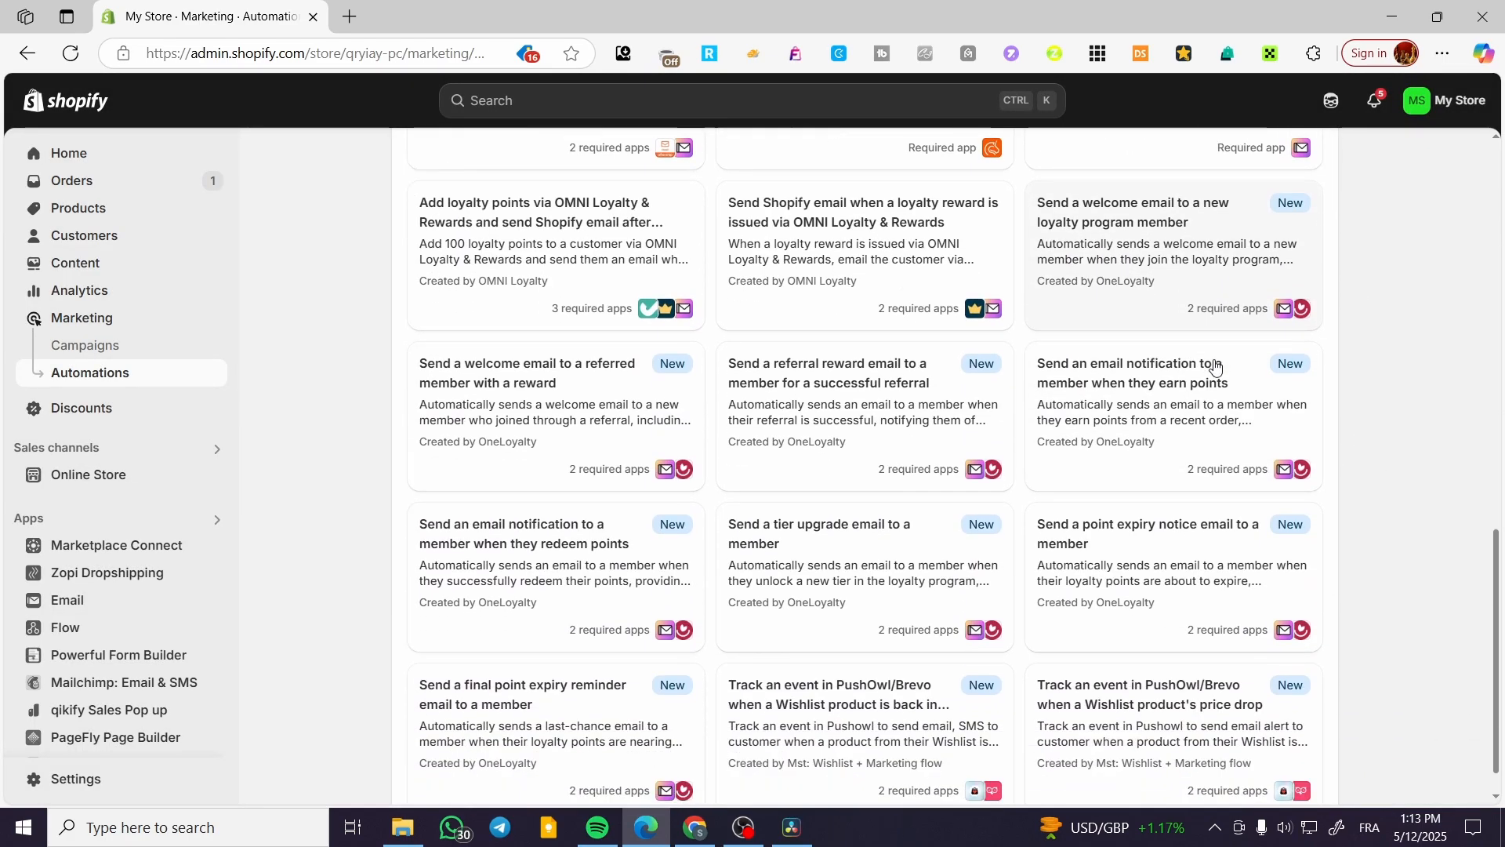
scroll(1214, 366, "down", 1)
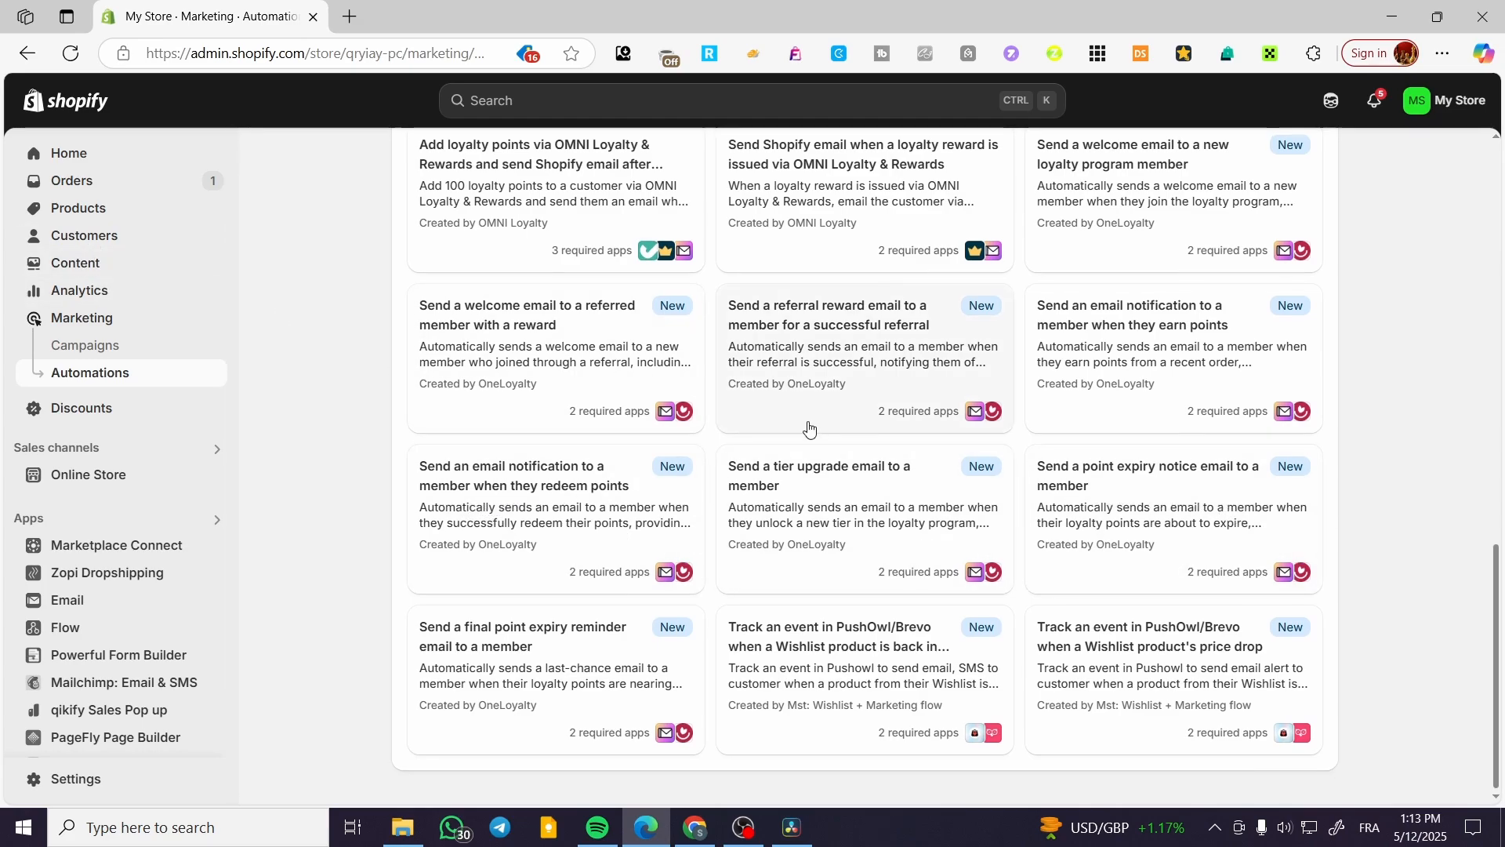
scroll(809, 427, "up", 5)
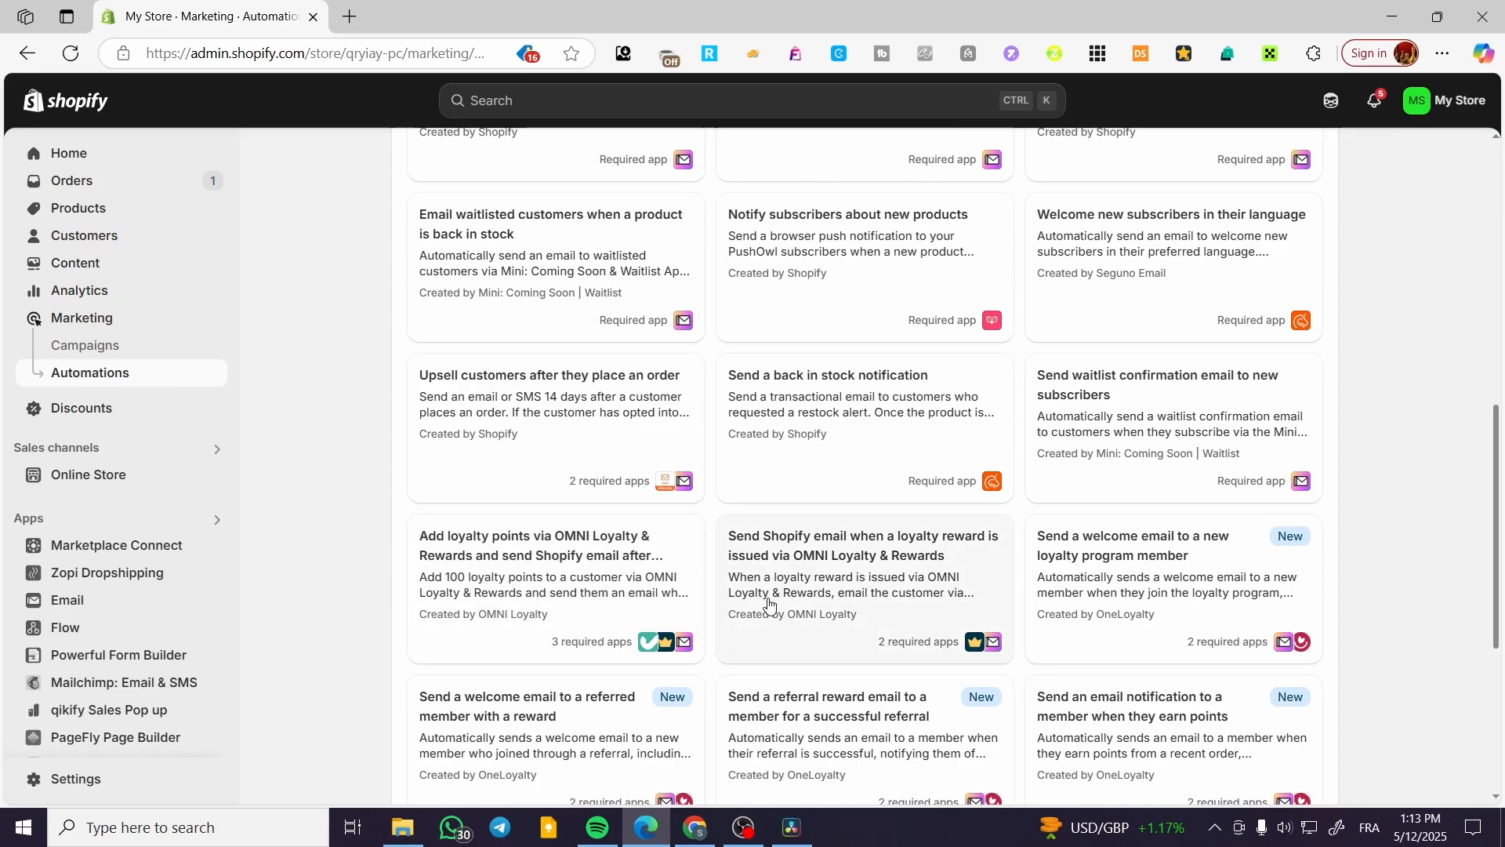
scroll(767, 604, "up", 9)
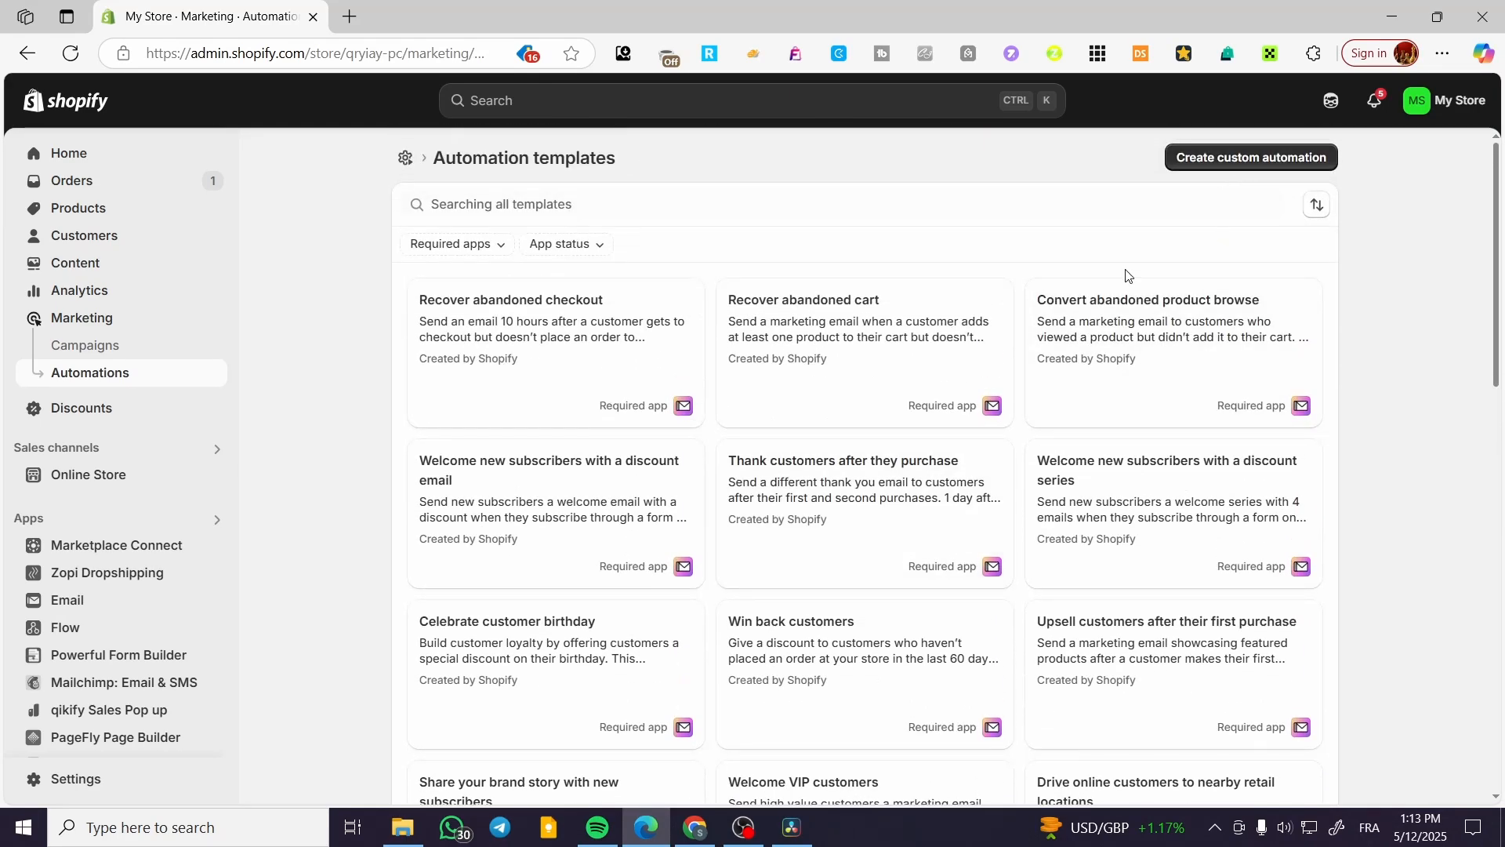
scroll(1166, 434, "down", 7)
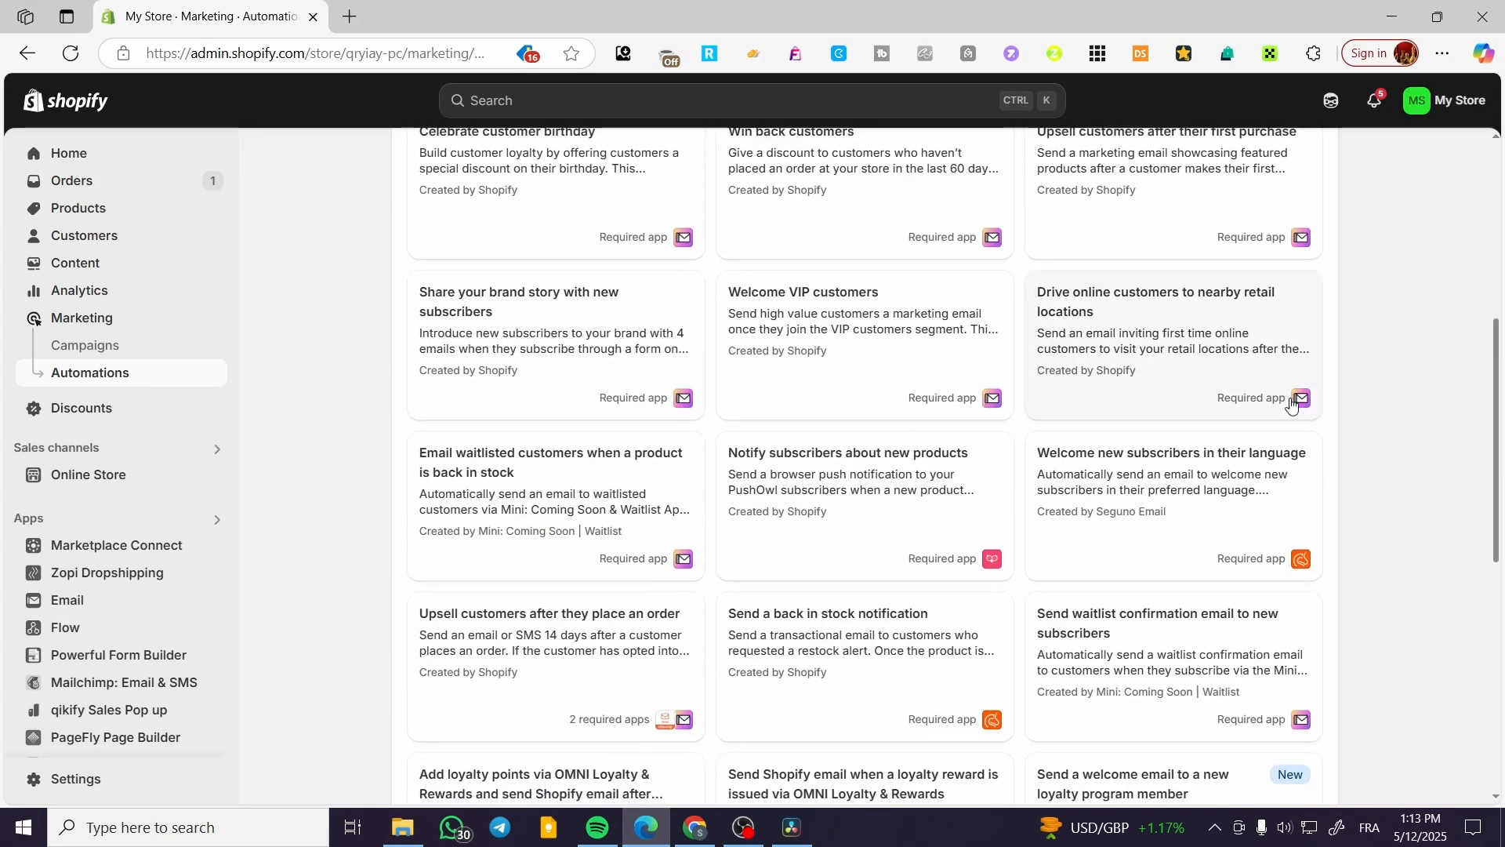
scroll(1192, 657, "up", 7)
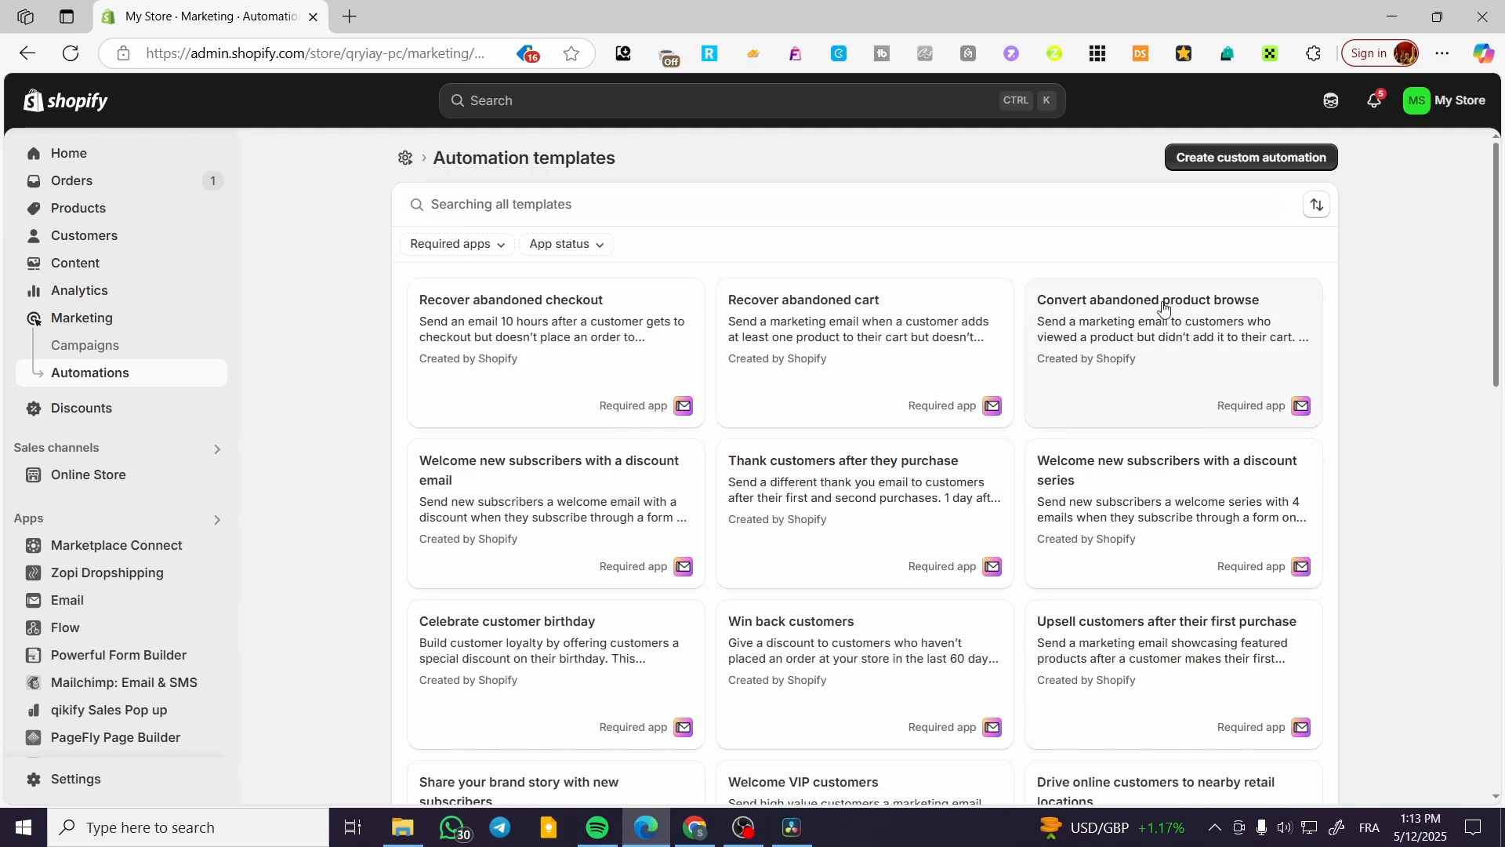
Create a custom automation that starts with the Shopify trigger Collection created.
left_click(1233, 160)
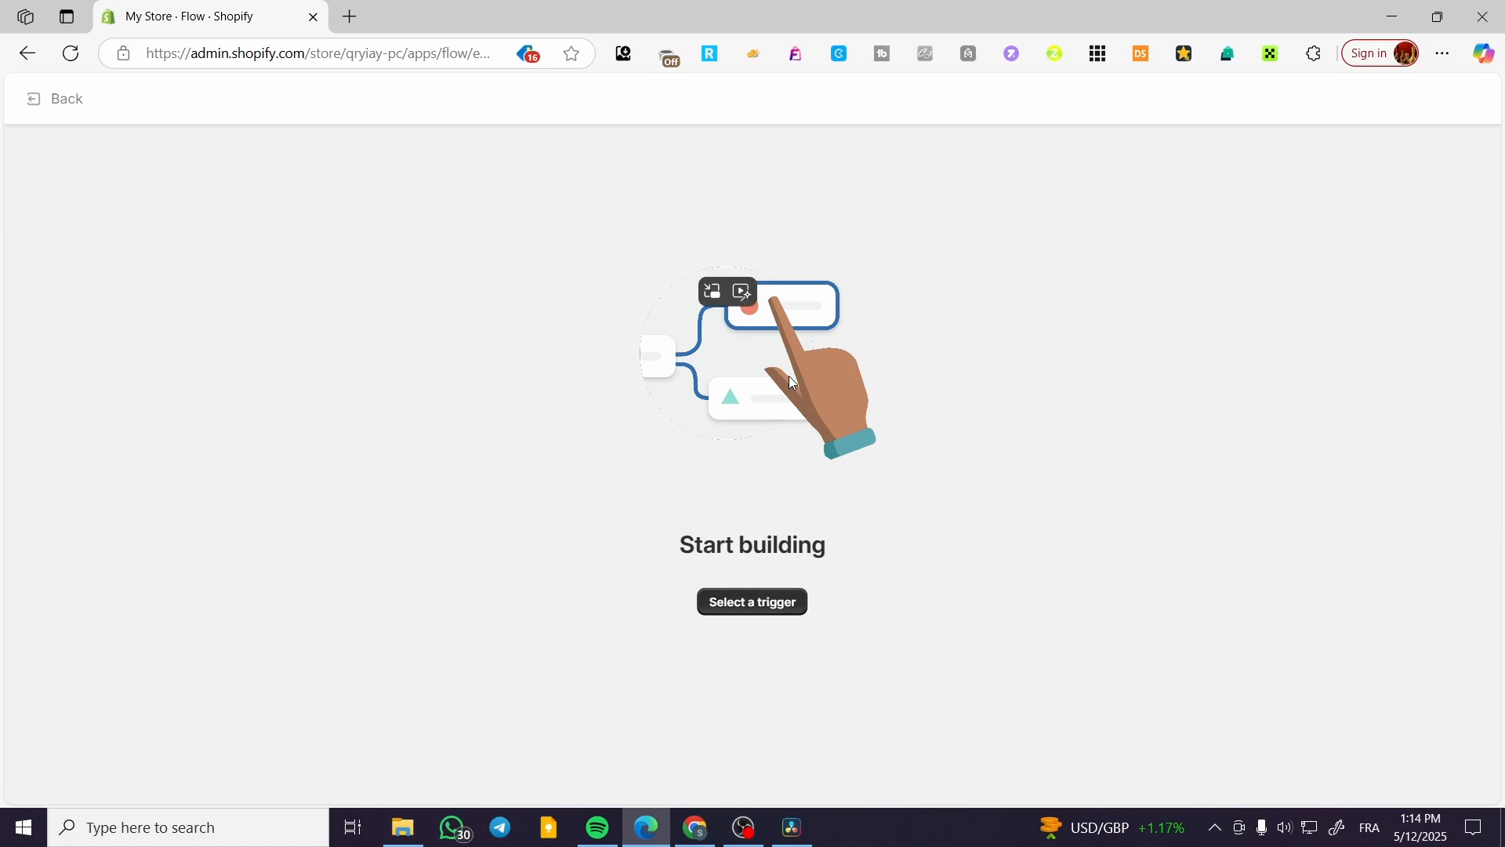
left_click(732, 610)
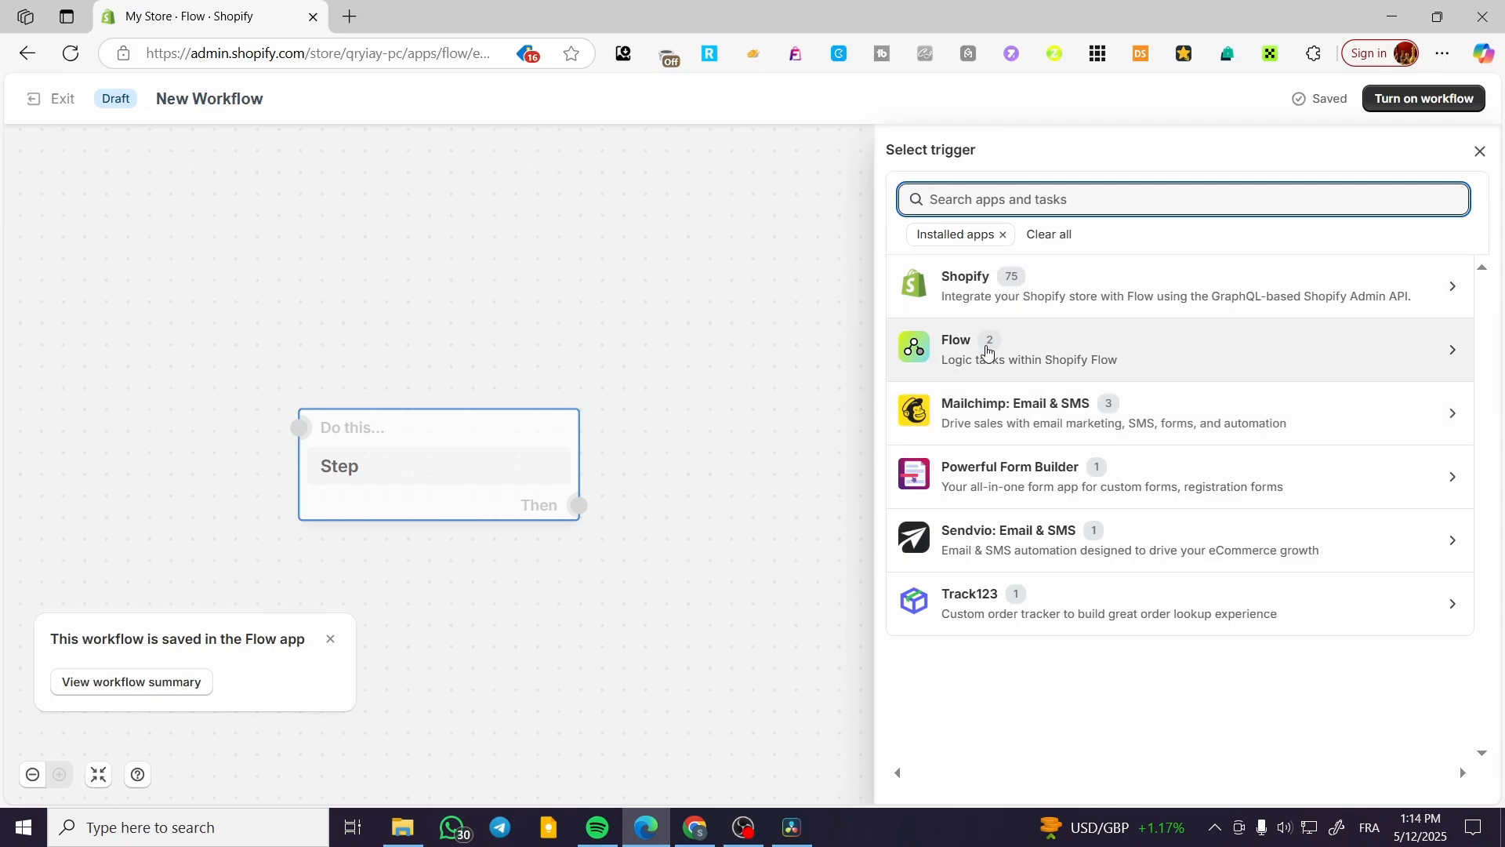
left_click(1138, 300)
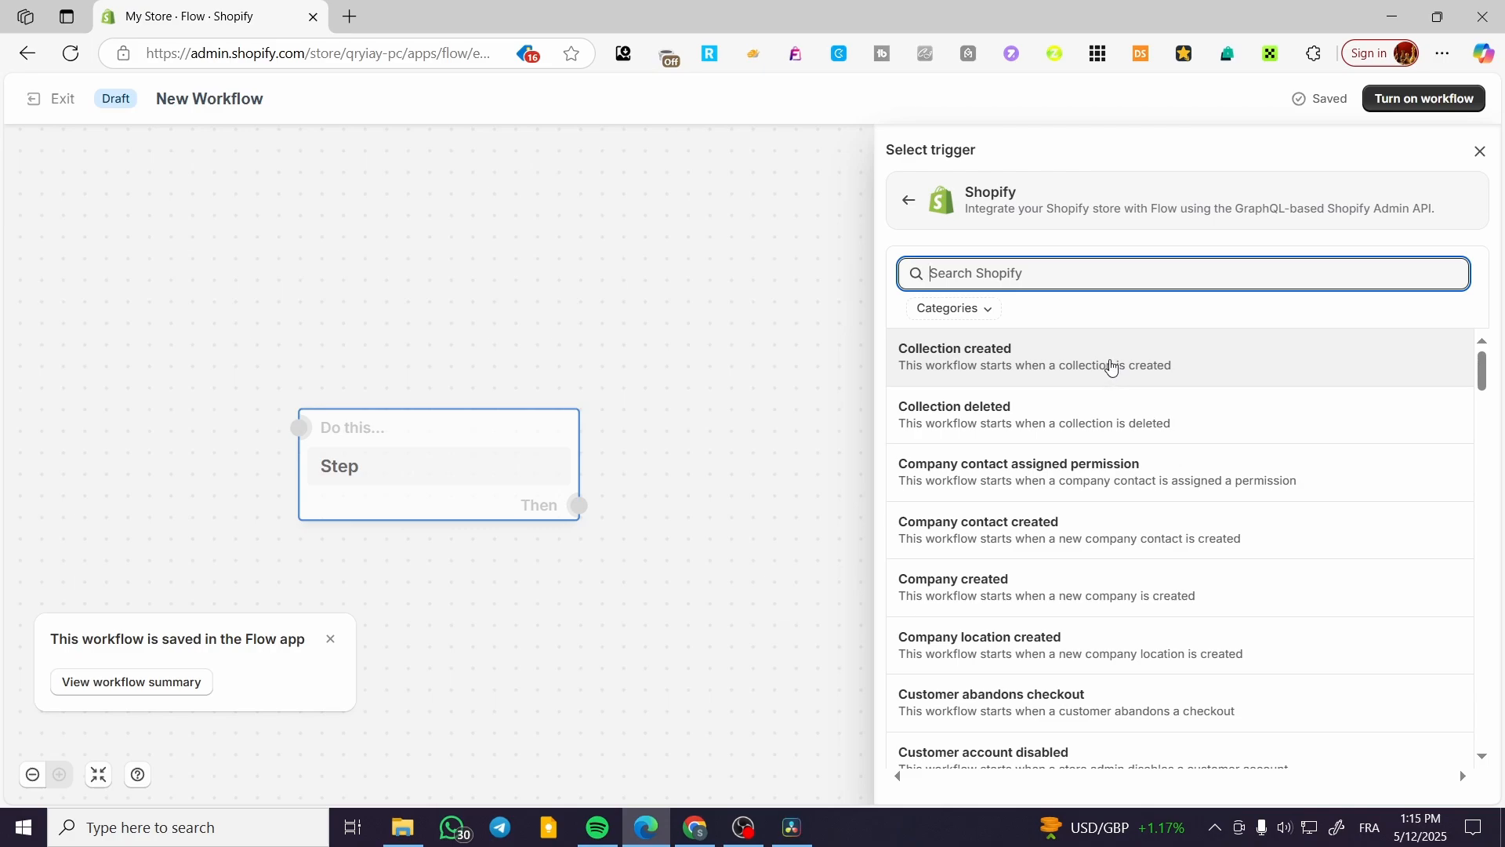
left_click(1110, 366)
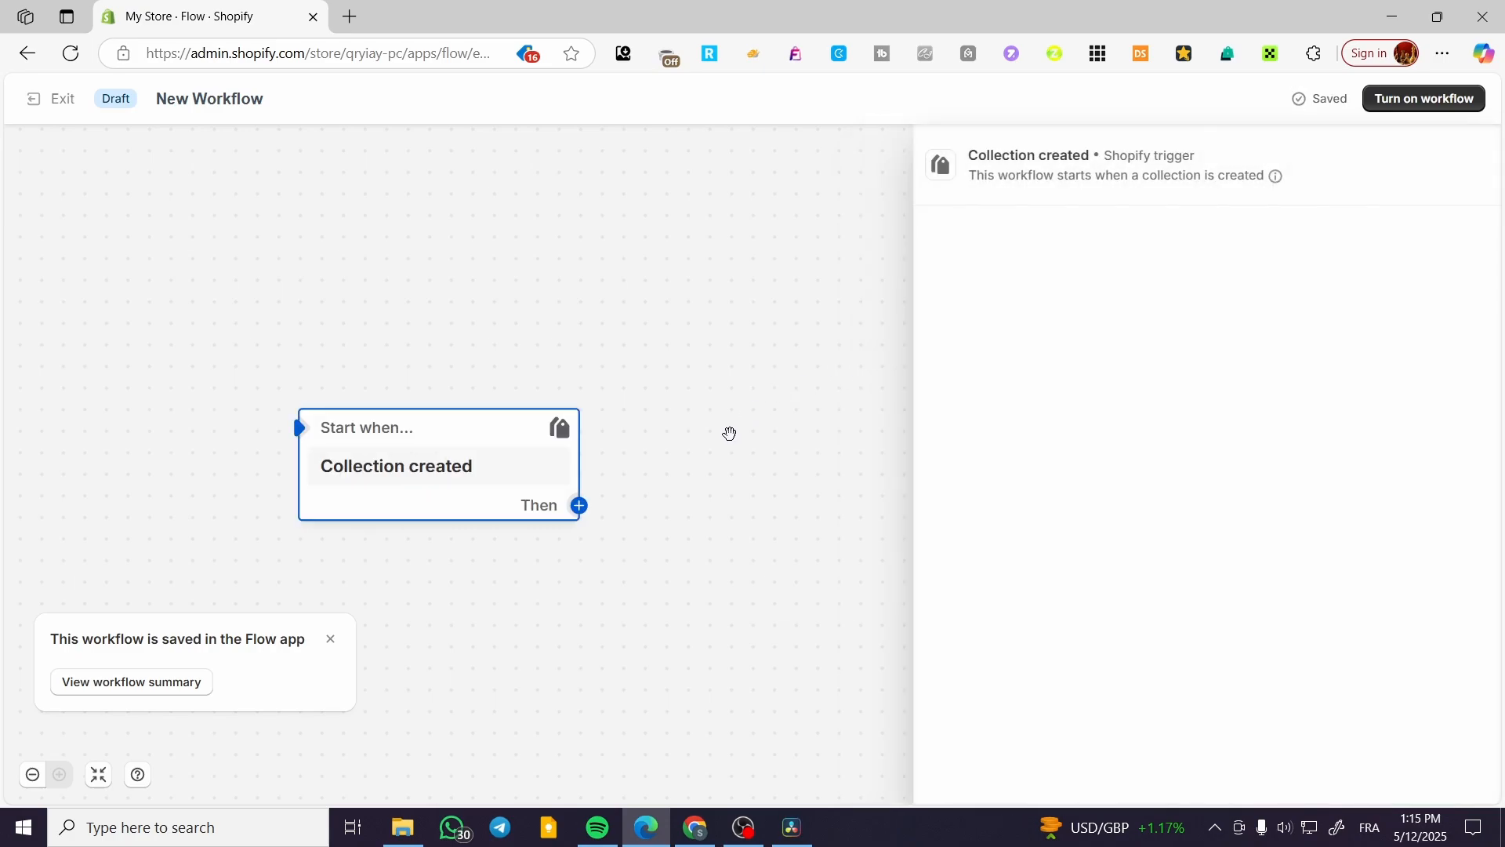
Add a condition step after the Collection created trigger.
mouse_move(316, 433)
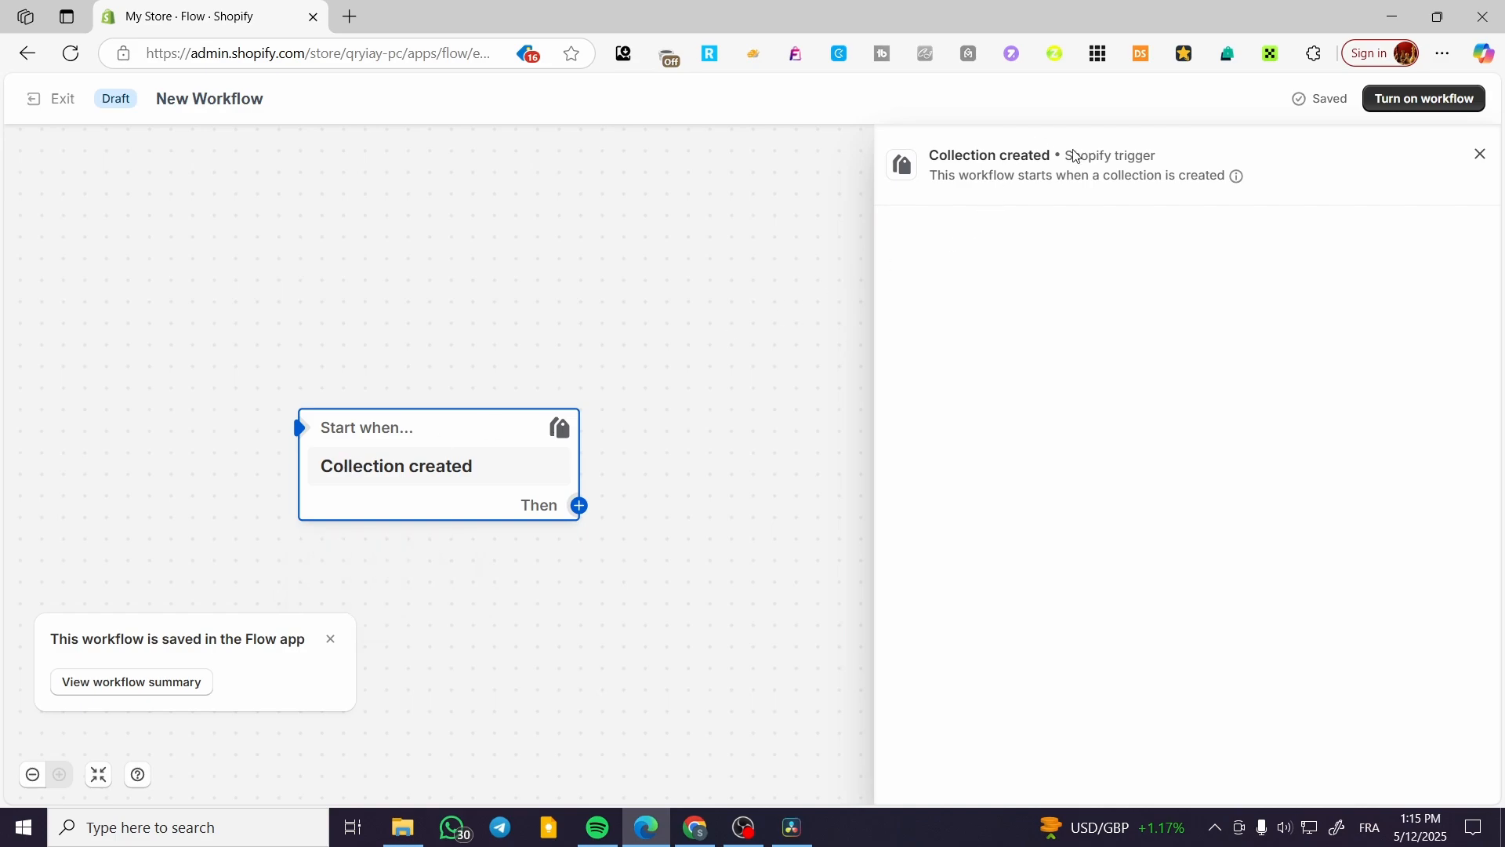
left_click(580, 507)
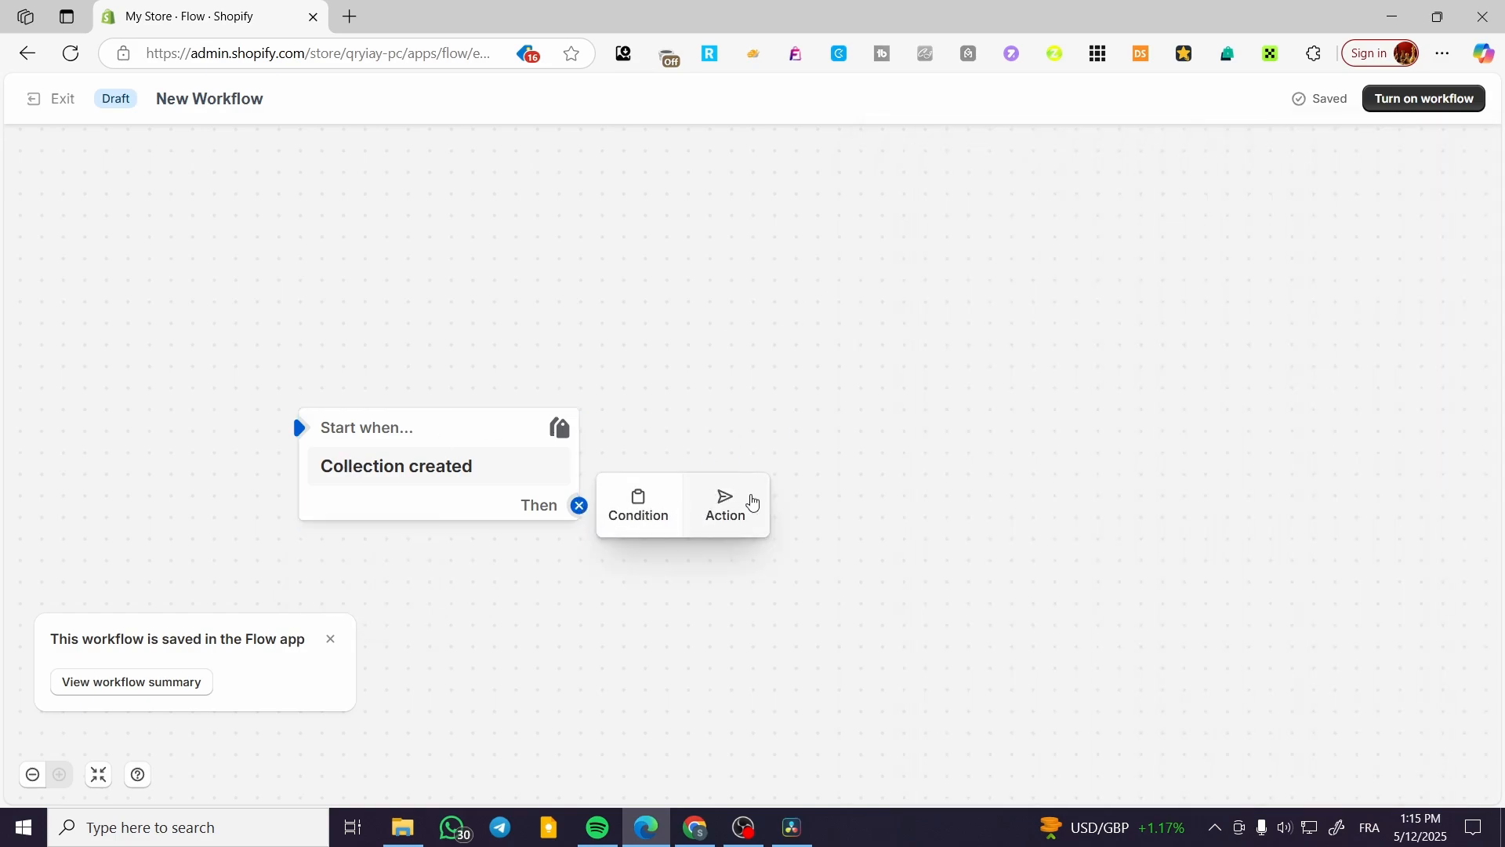
left_click(656, 507)
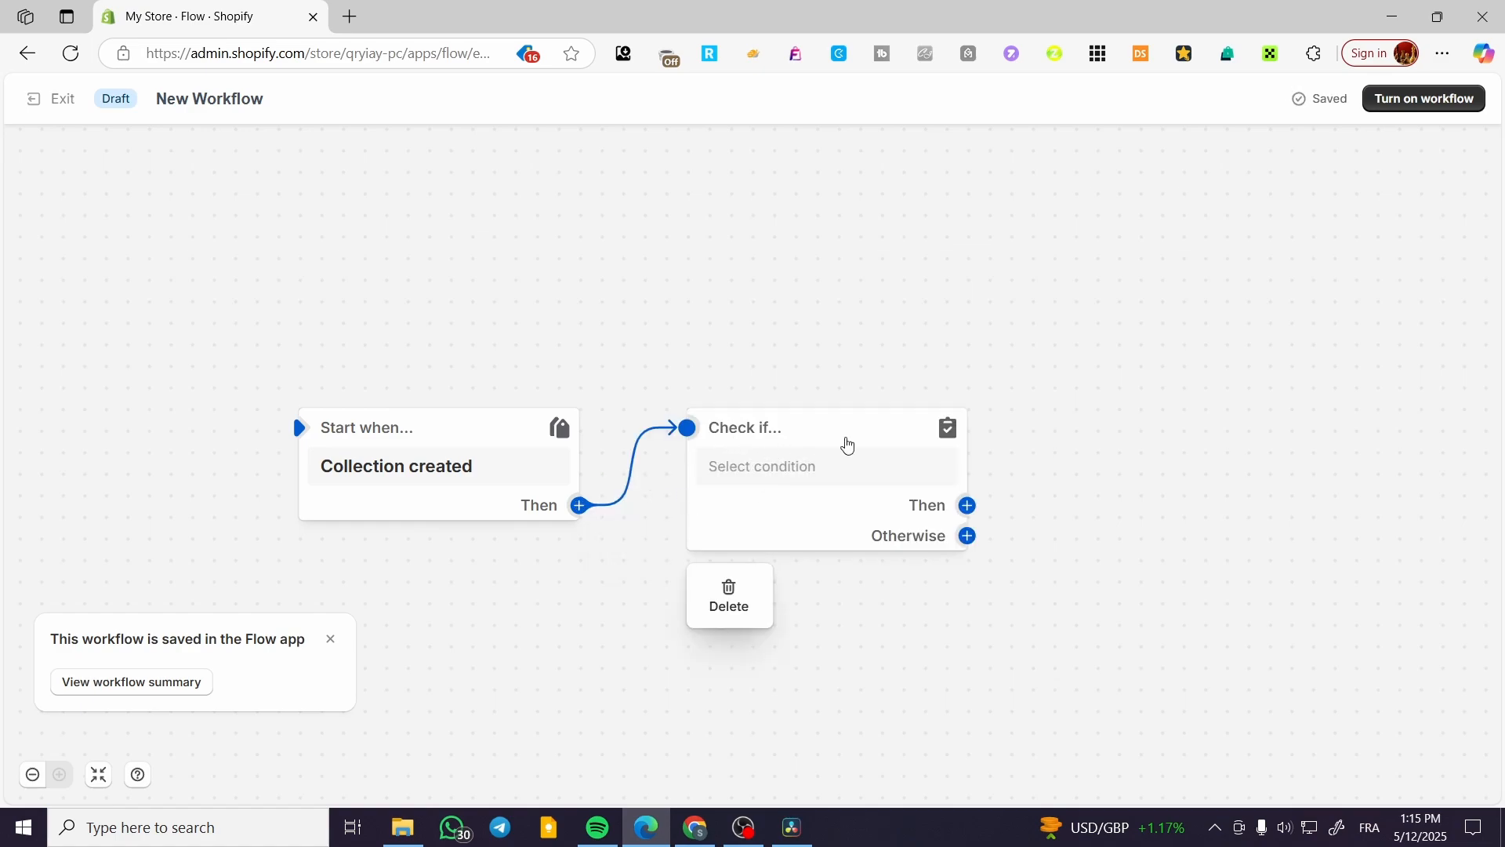
Set the condition step's variable to the title of the created collection.
left_click(827, 473)
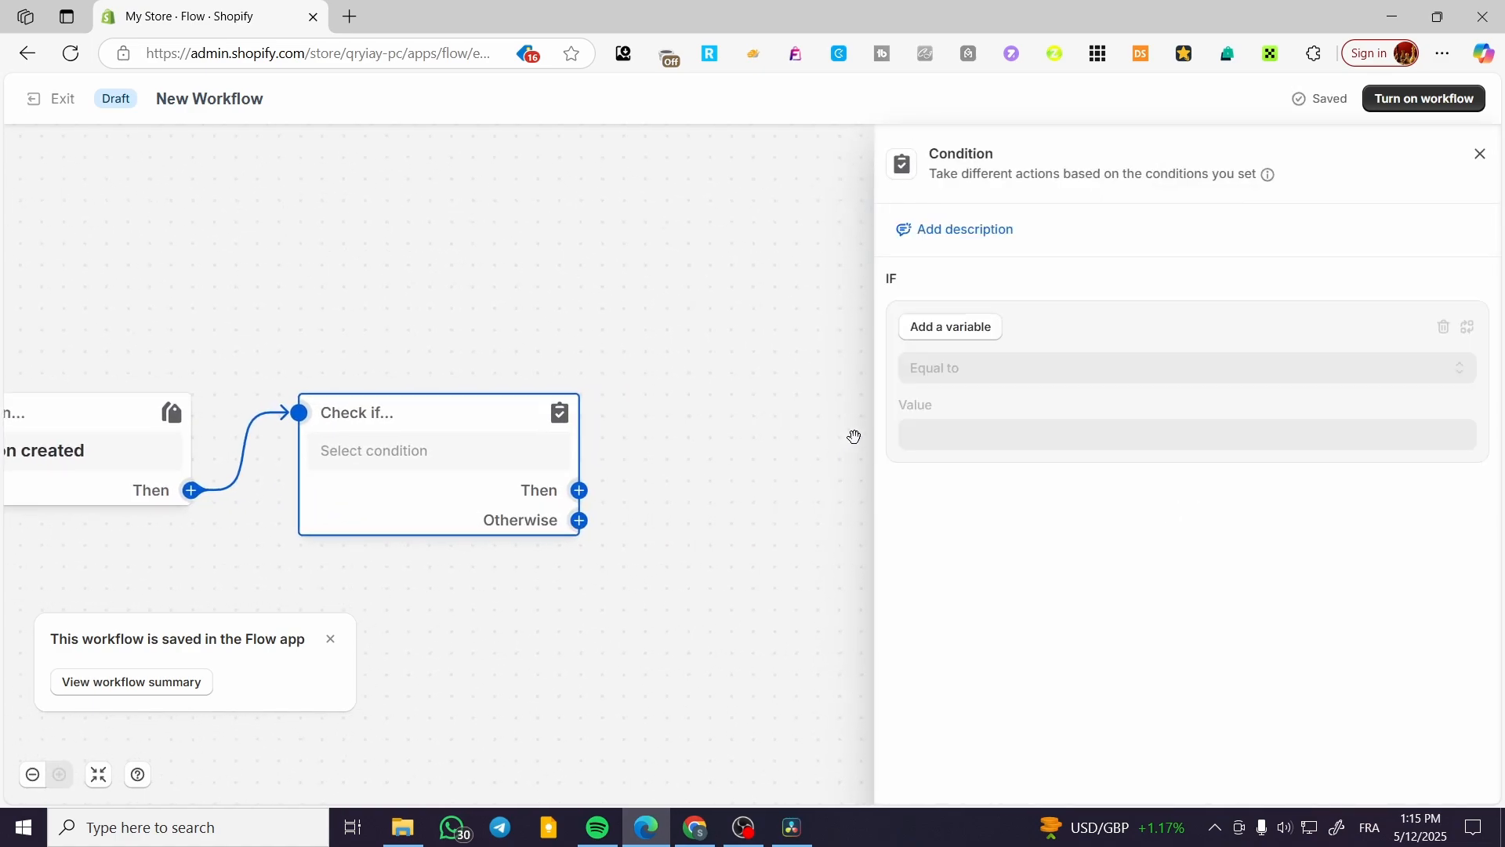
left_click(979, 337)
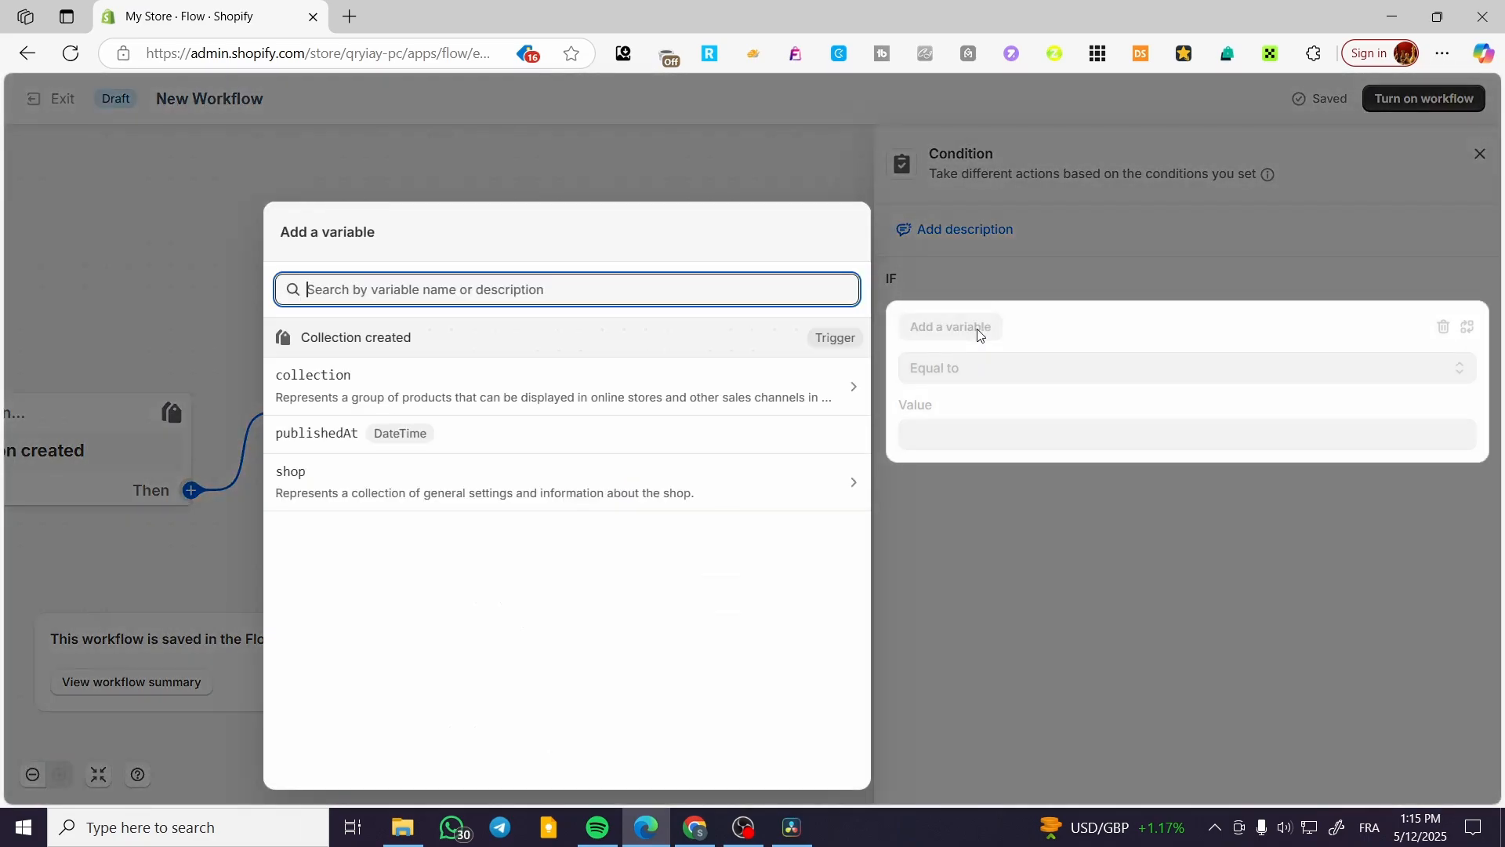
left_click(468, 389)
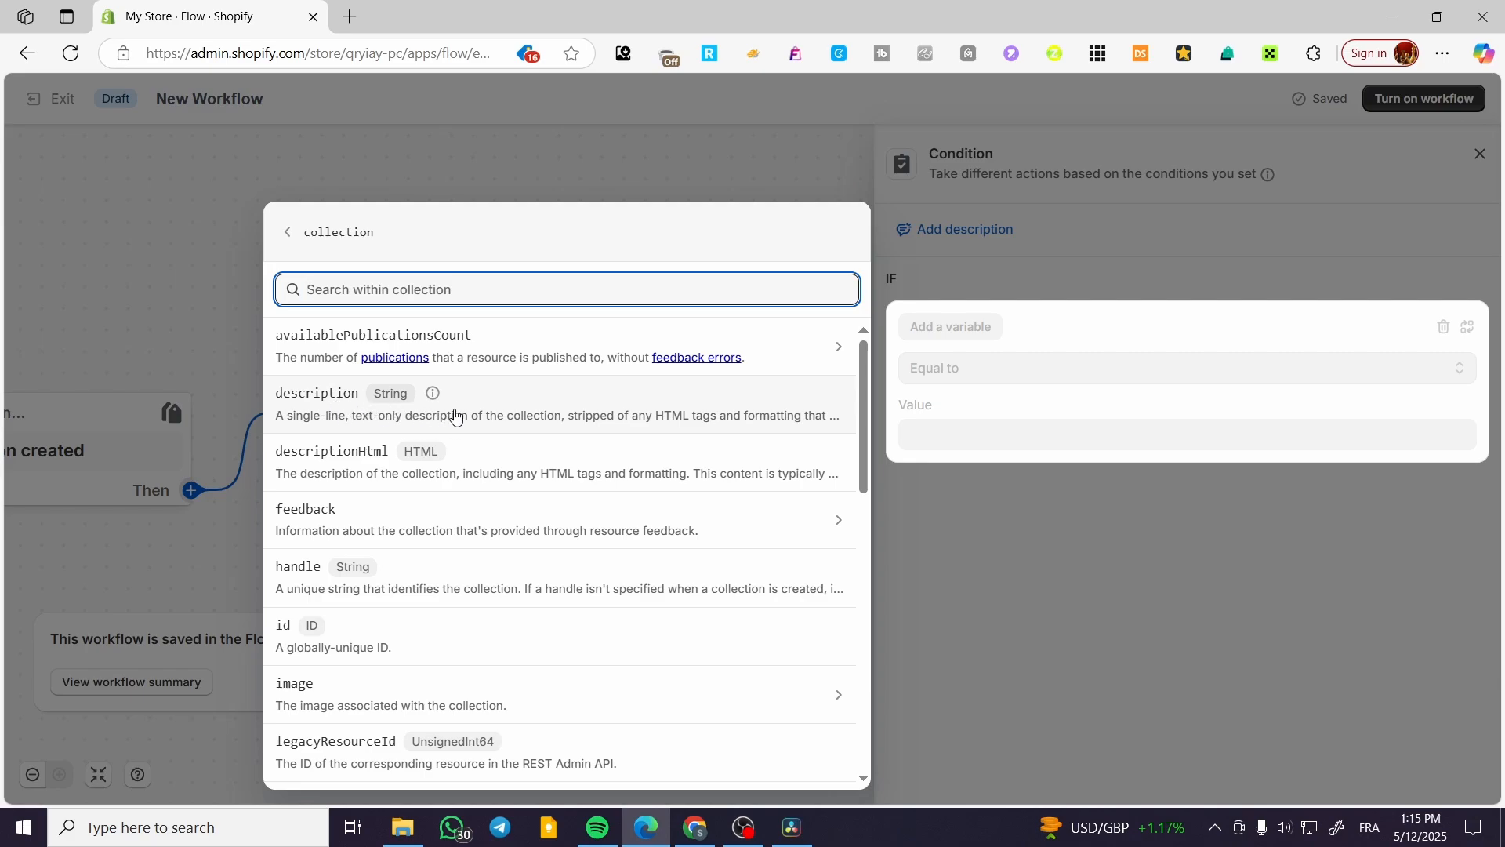
scroll(580, 540, "down", 3)
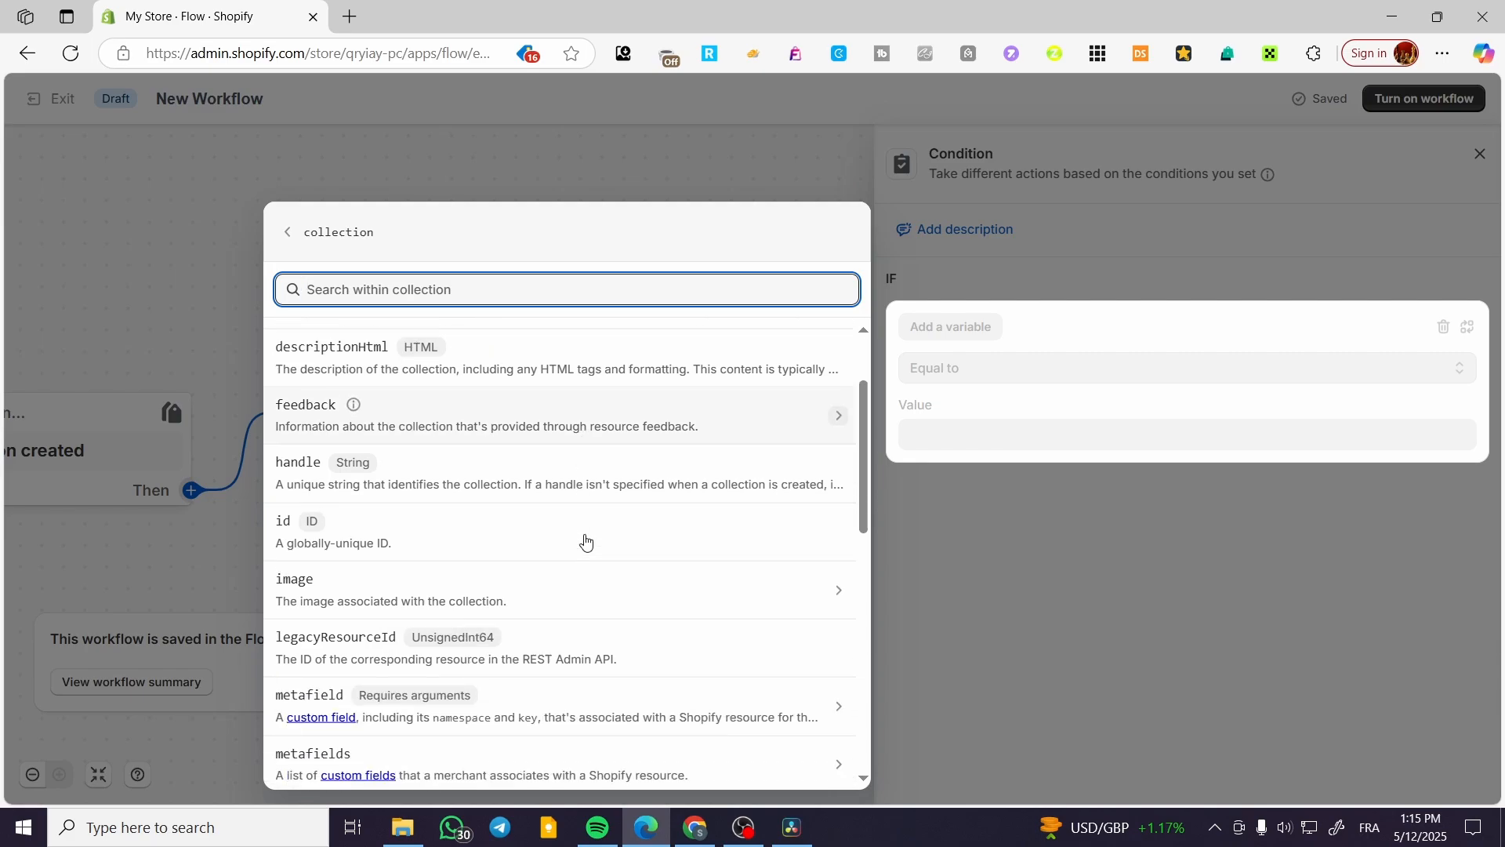
scroll(627, 541, "down", 3)
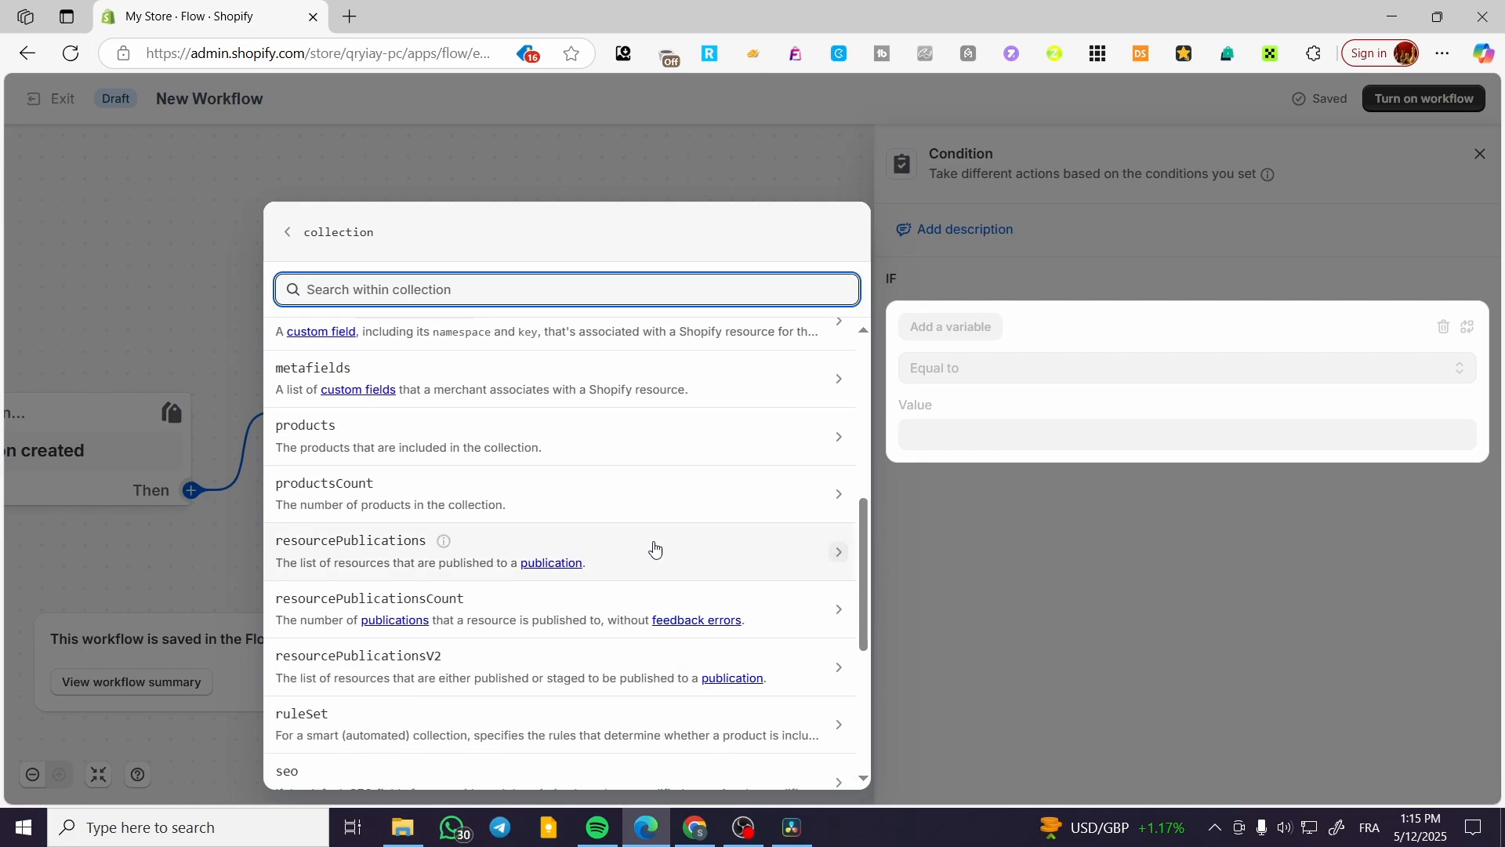
scroll(498, 434, "up", 6)
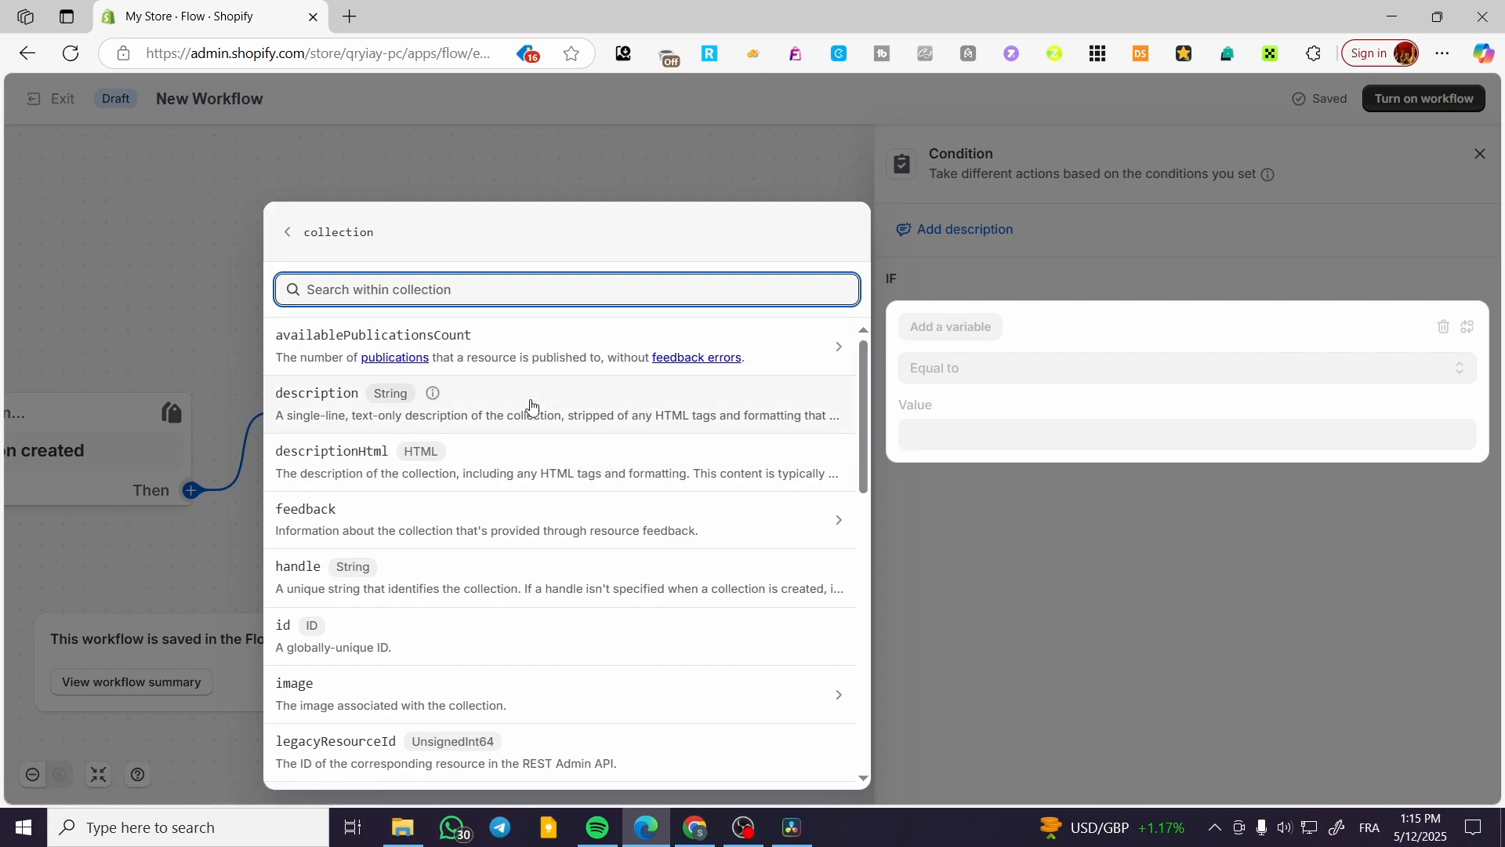
left_click(963, 415)
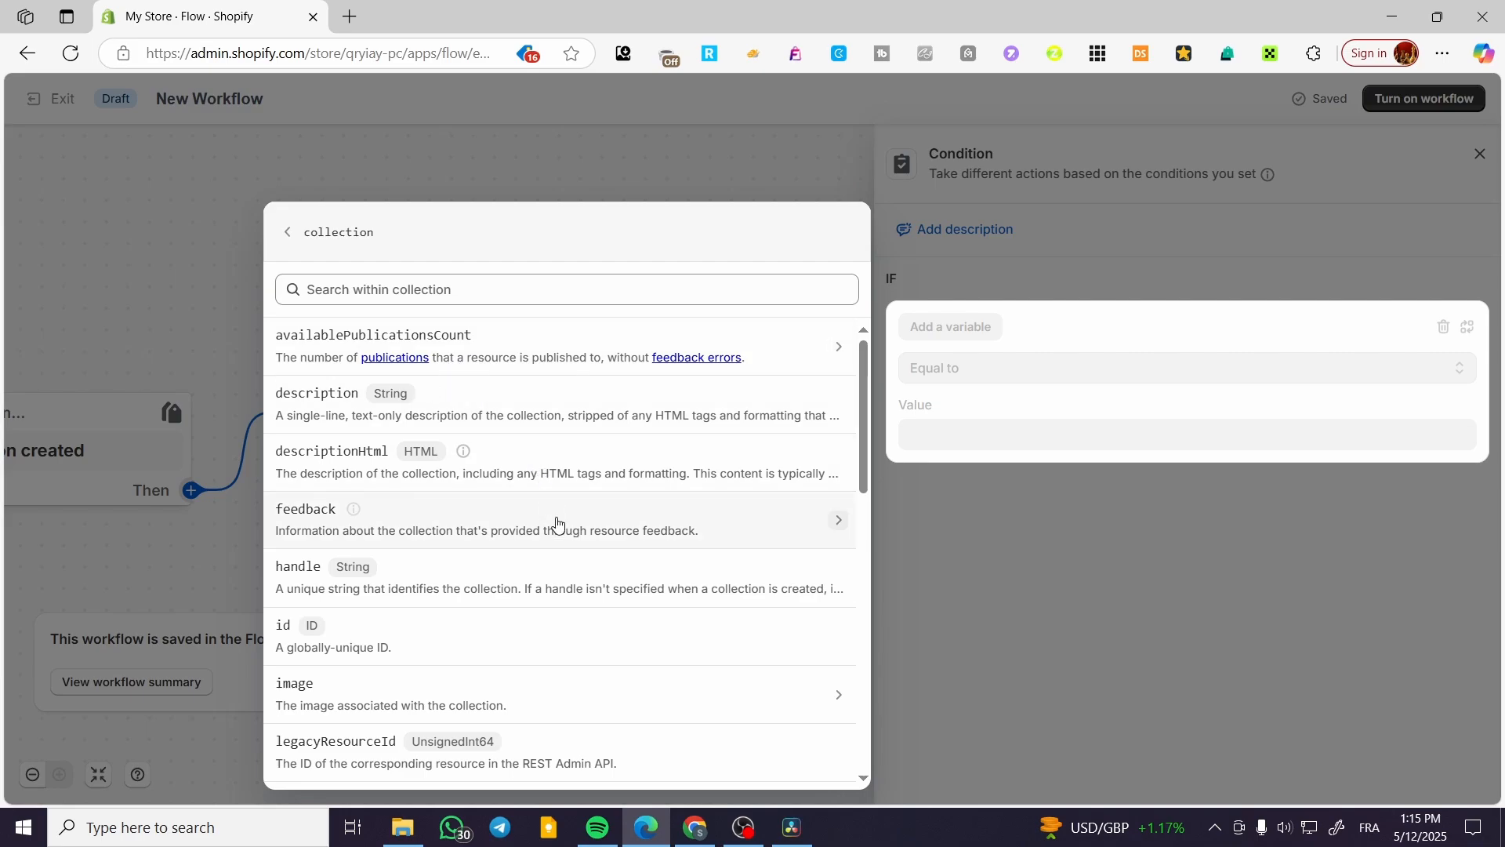
scroll(558, 520, "down", 10)
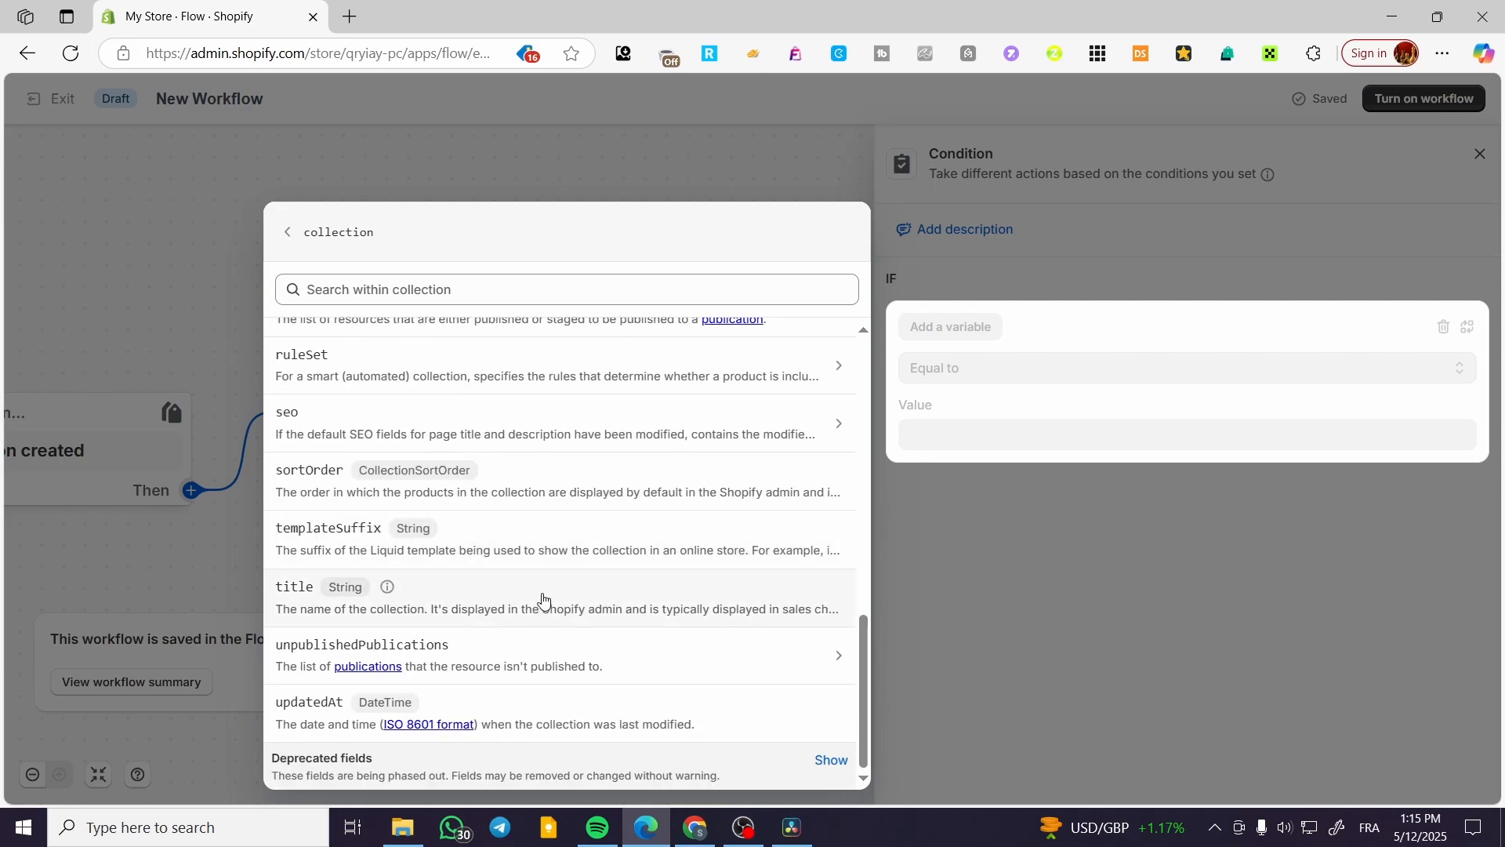
left_click(623, 594)
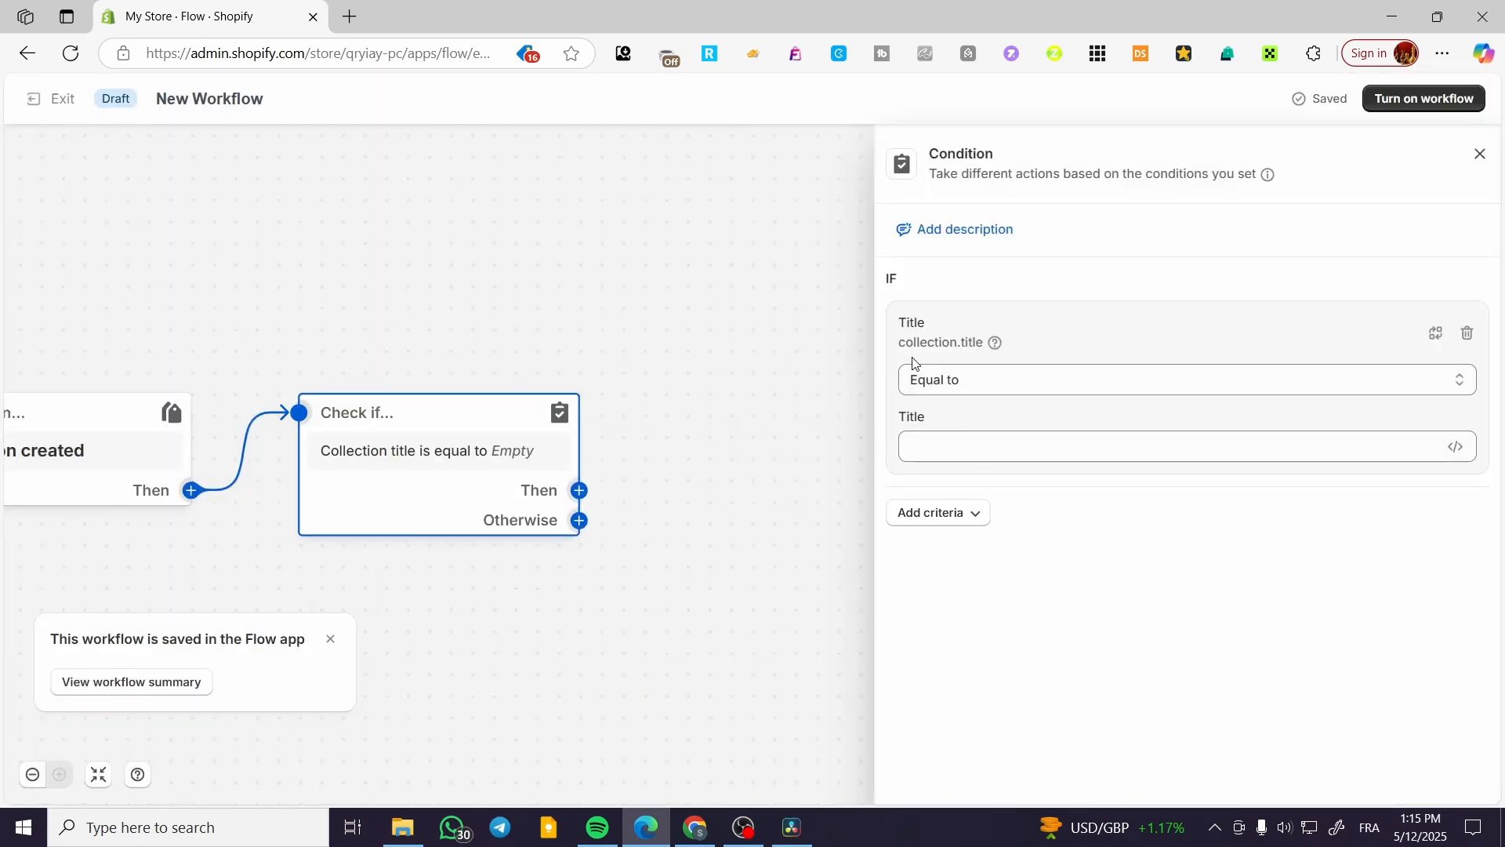
Set the condition to check that the collection title equals Summer, and close the condition settings.
left_click(1035, 452)
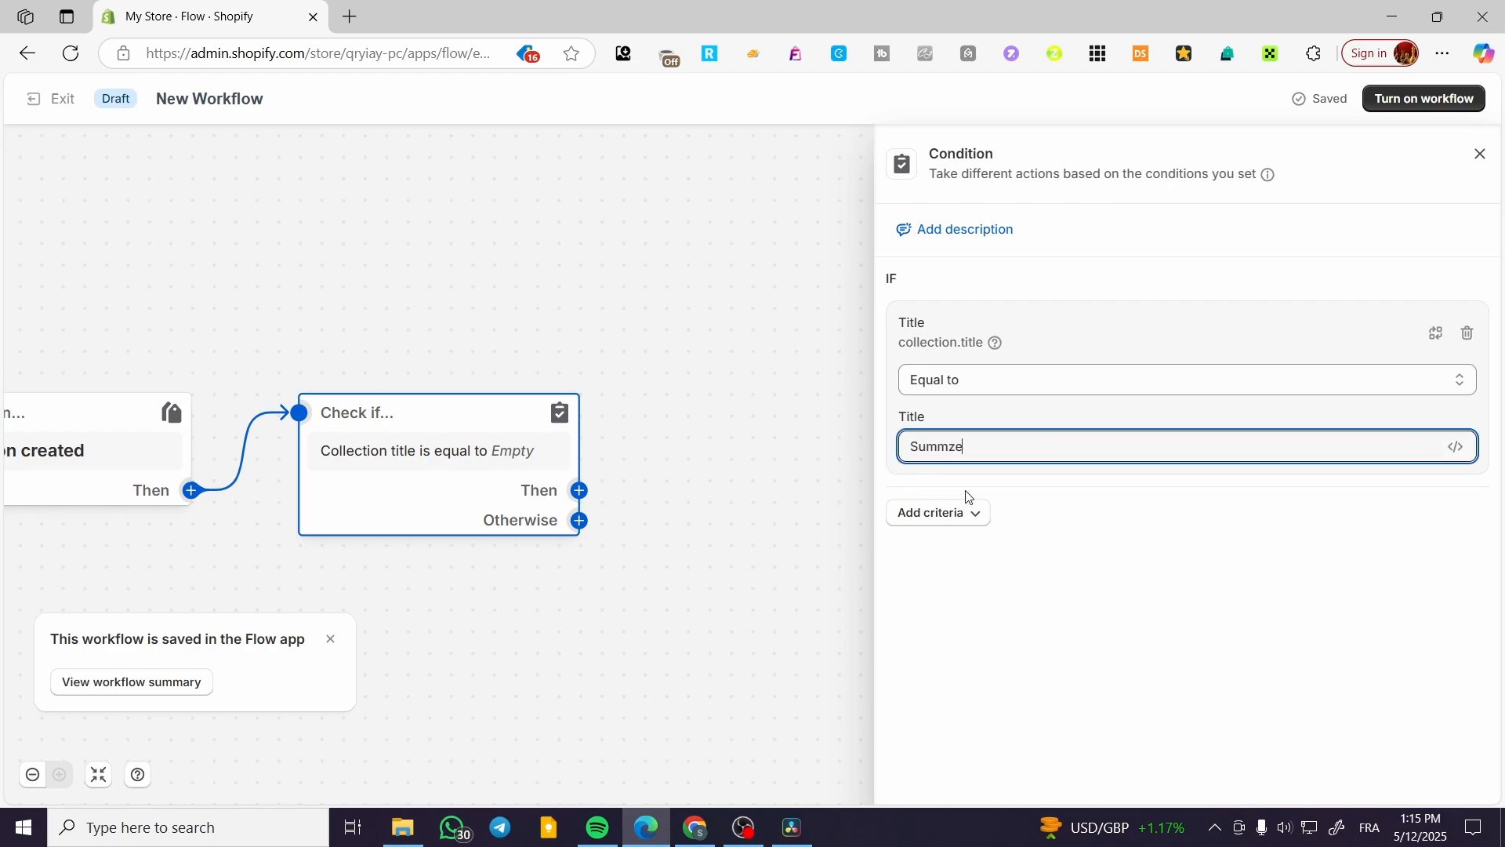
type("Summze")
key("BackSpace")
left_click(977, 519)
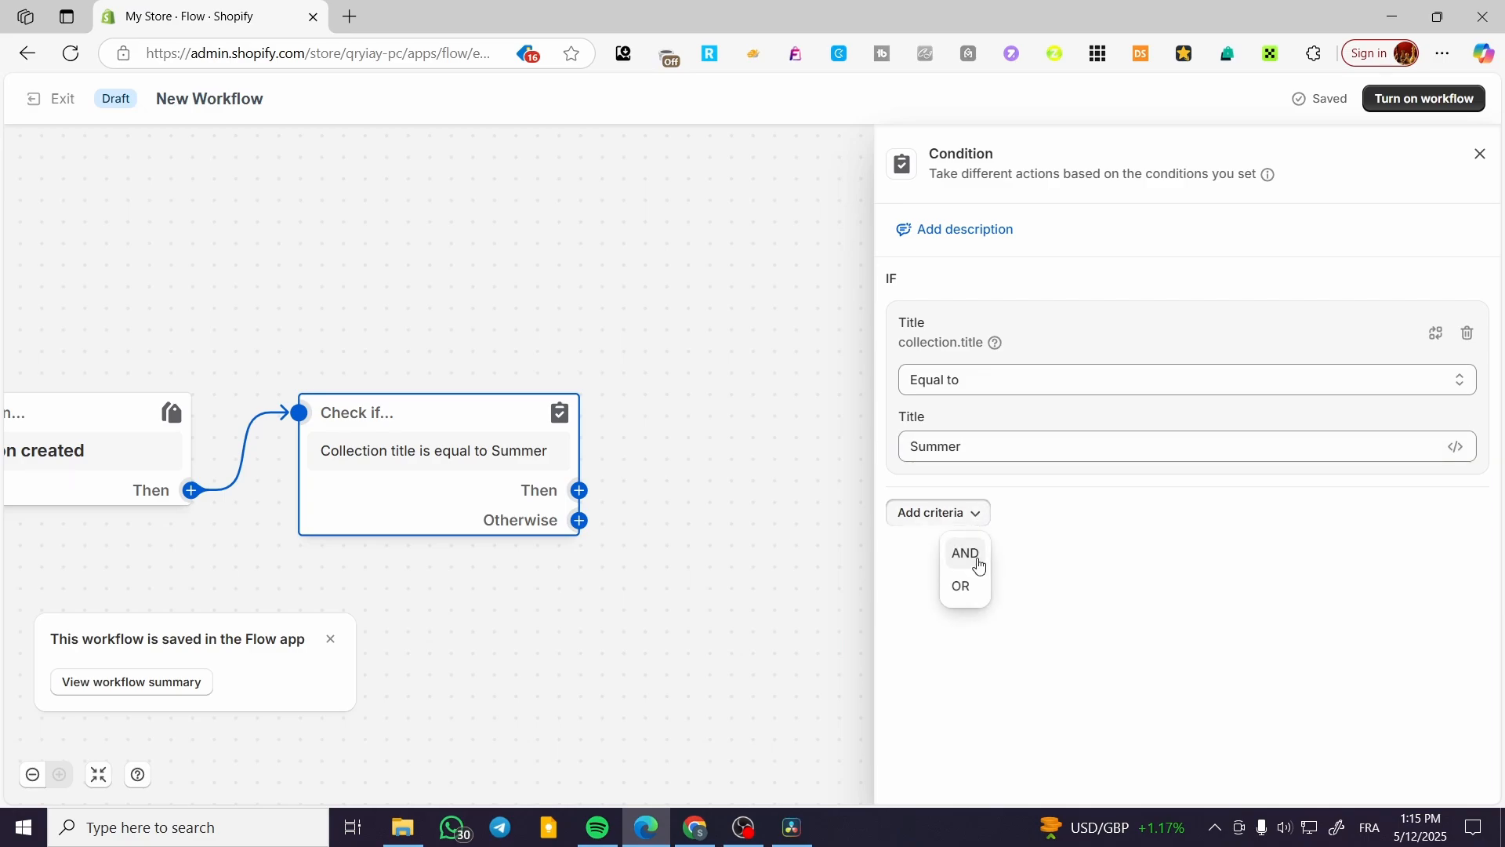
left_click(1051, 608)
left_click(762, 424)
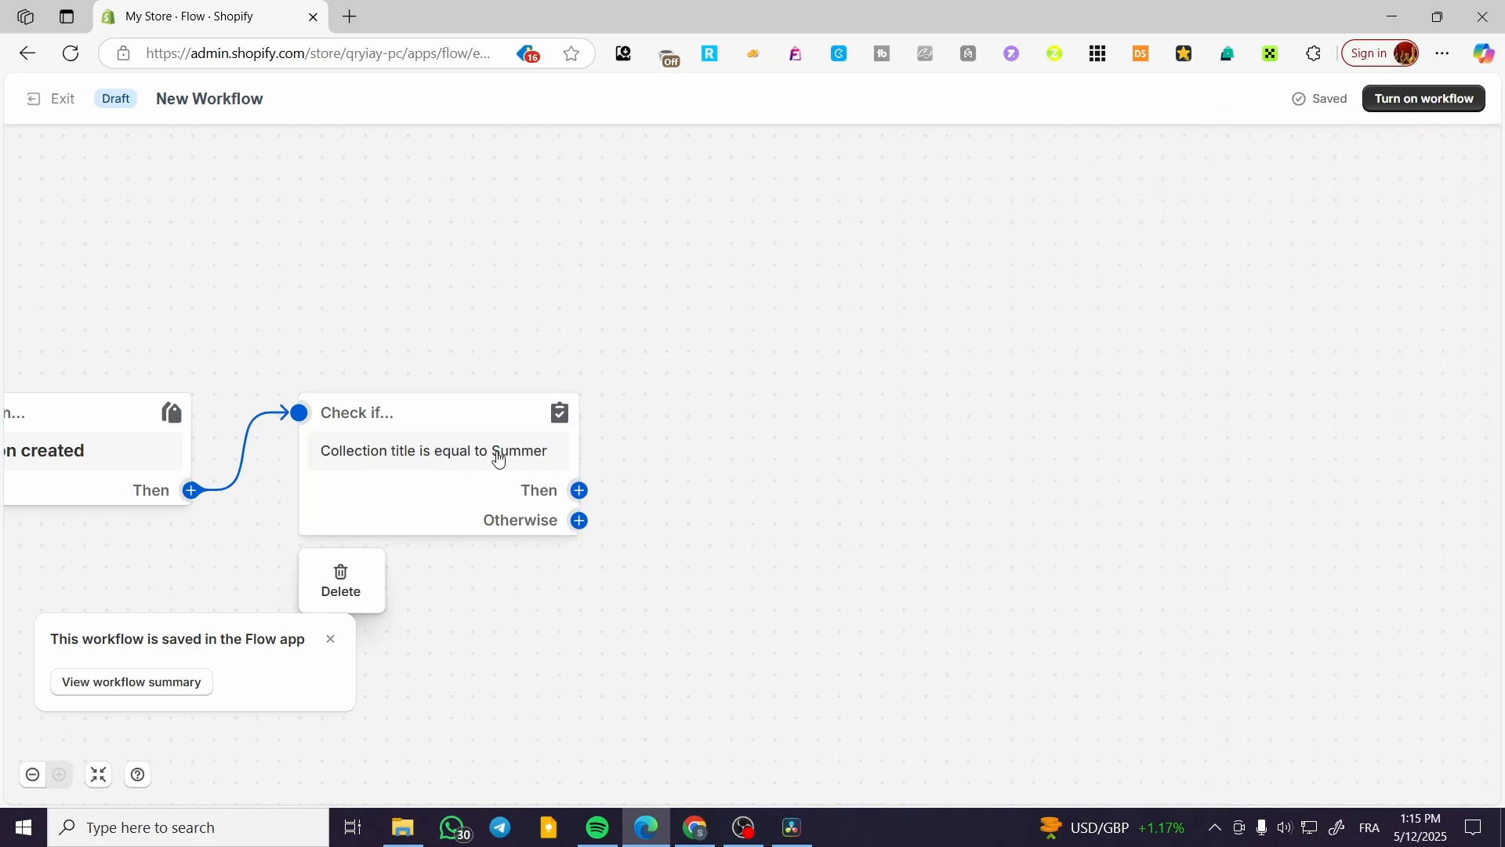
Add the Email app's Send marketing email action to the condition's Then branch.
left_click(579, 490)
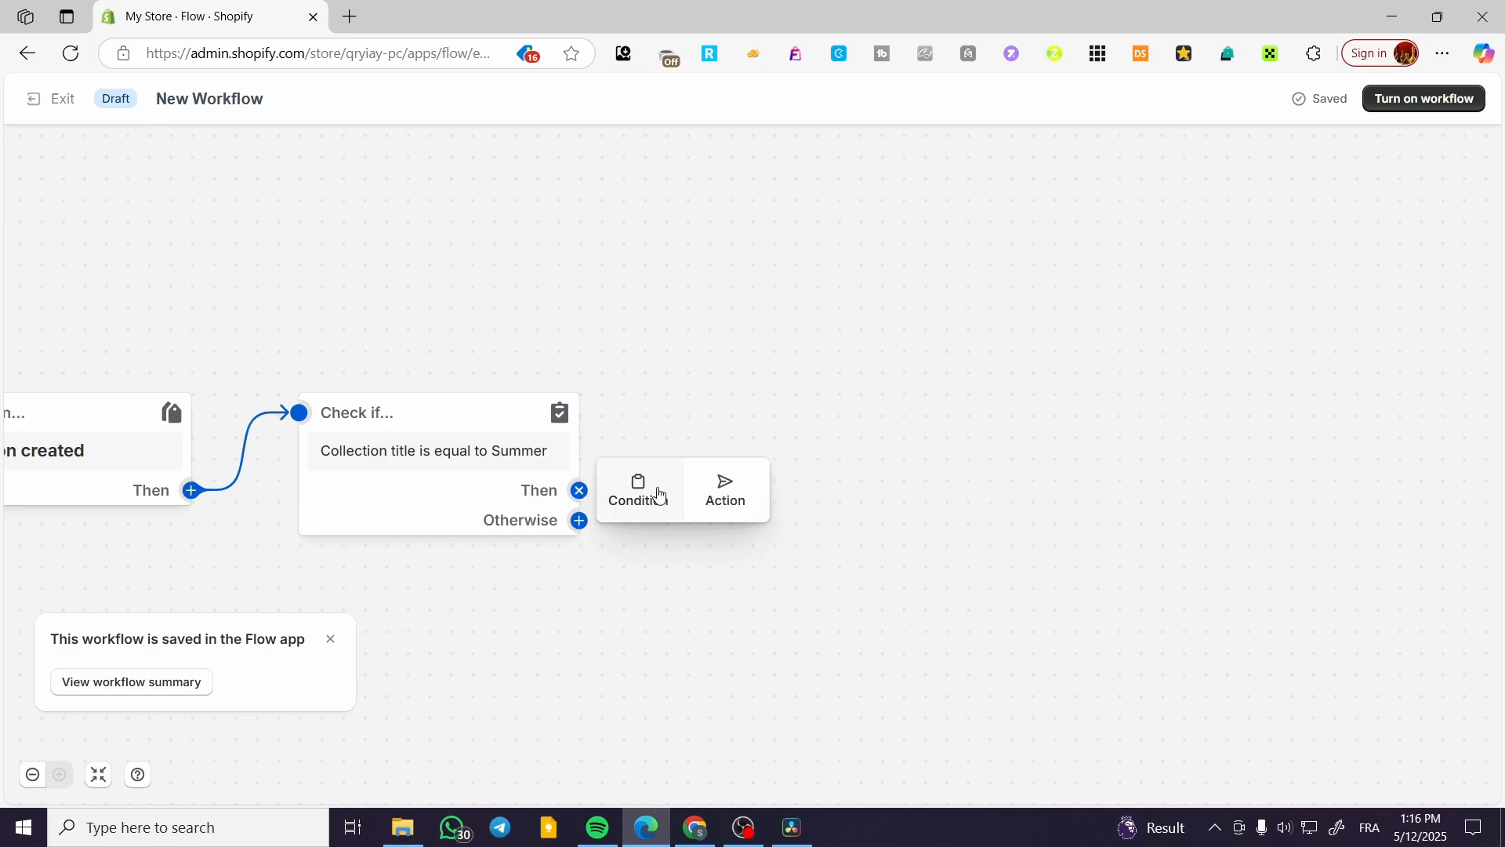
left_click(741, 502)
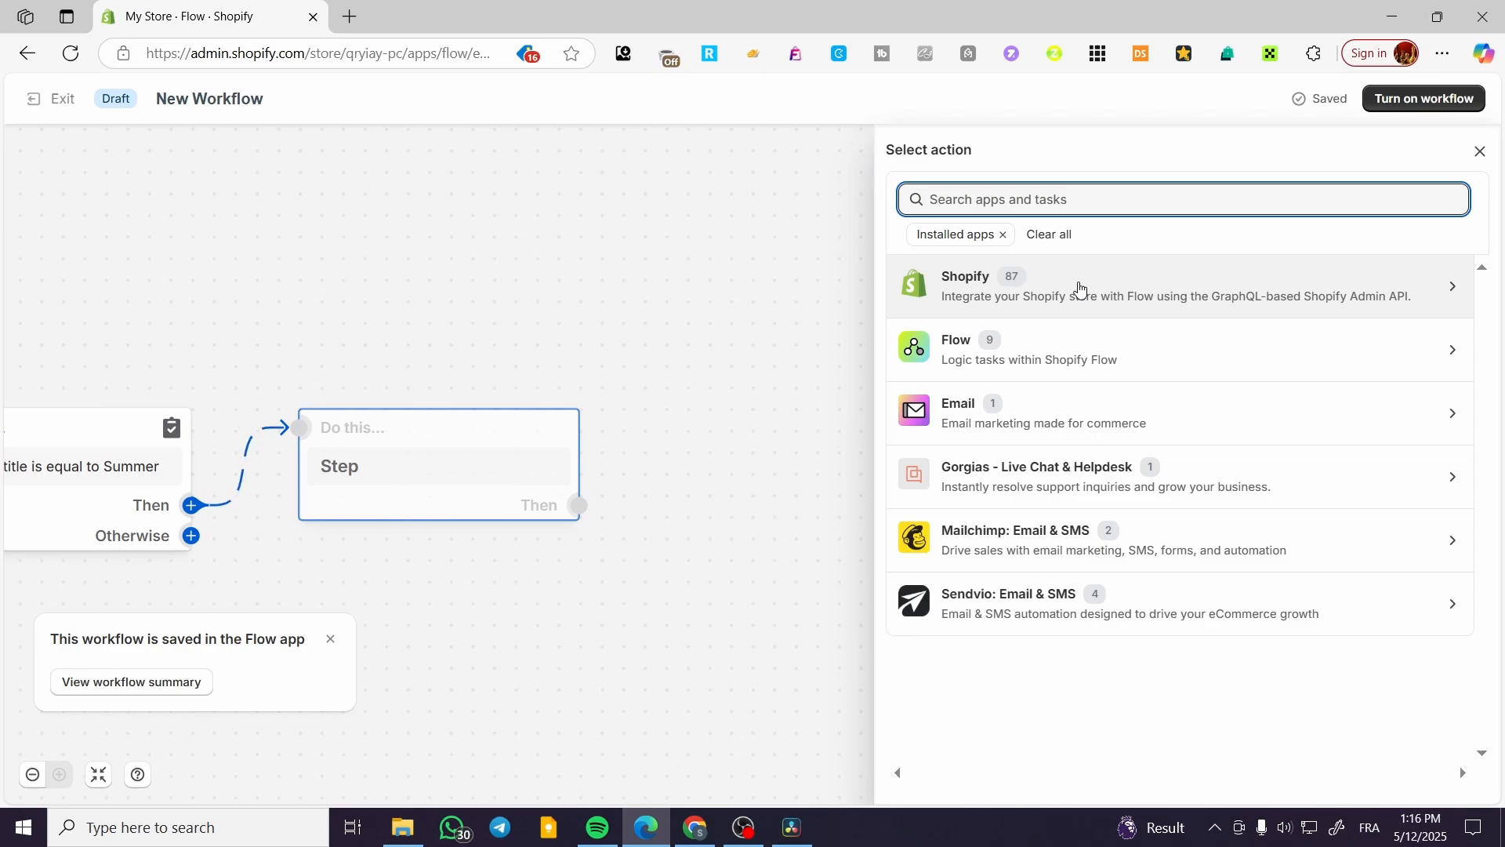
left_click(1082, 342)
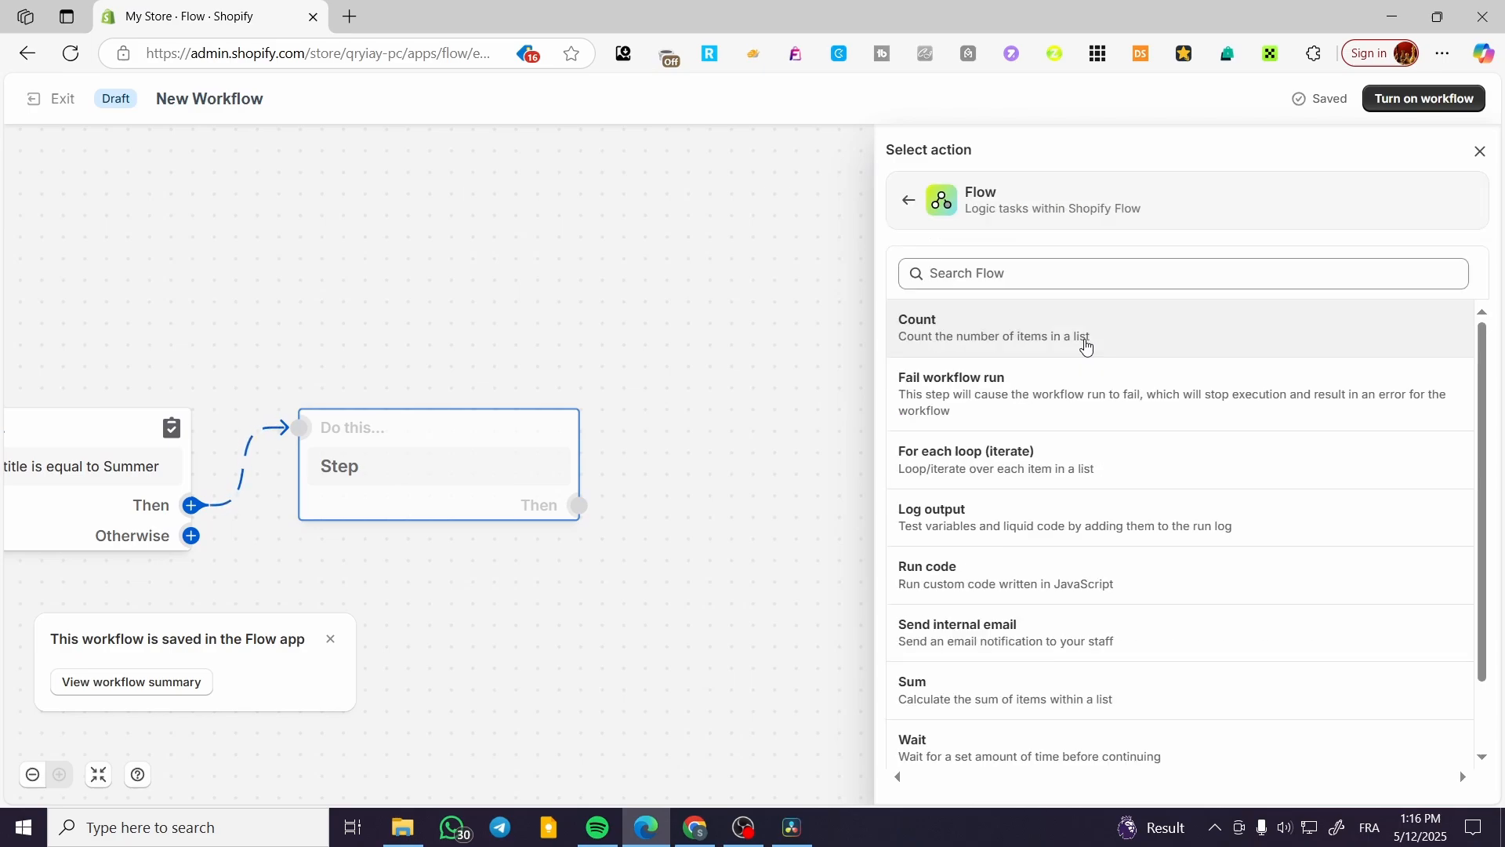
left_click(909, 202)
left_click(1101, 297)
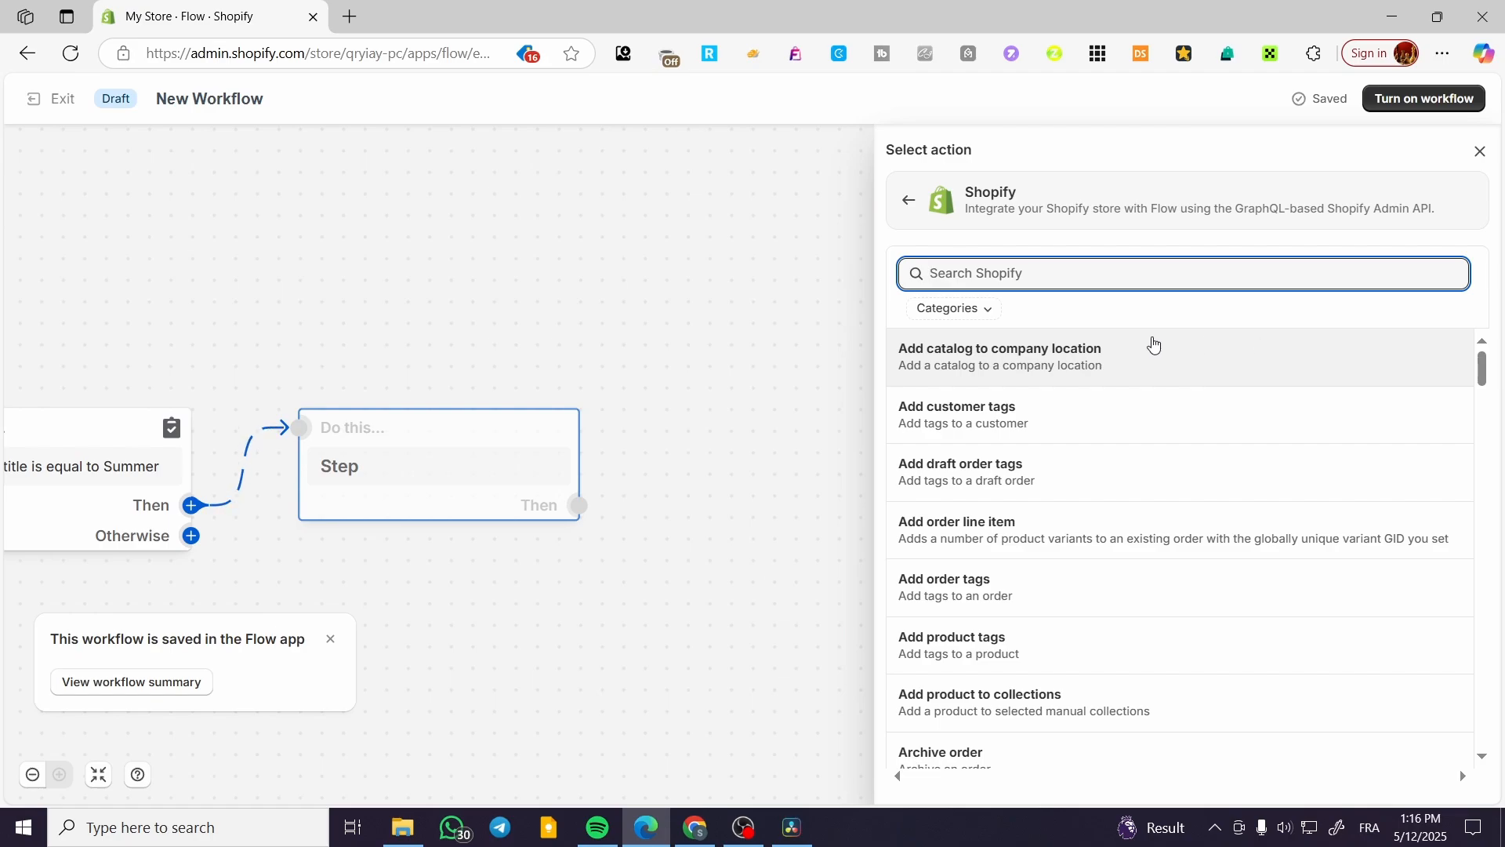
scroll(1149, 342, "down", 4)
left_click(909, 201)
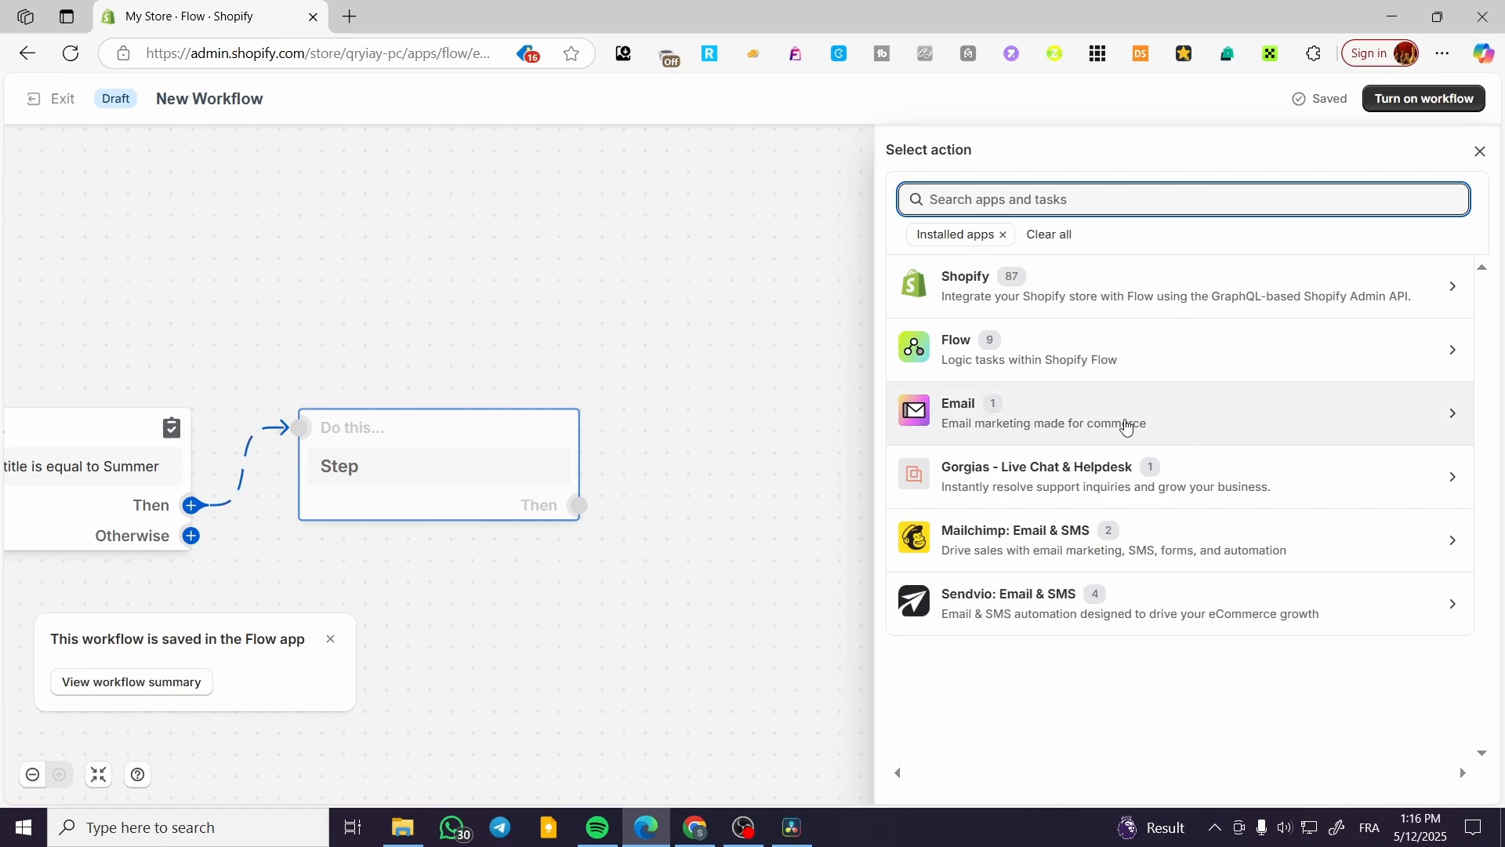
left_click(972, 415)
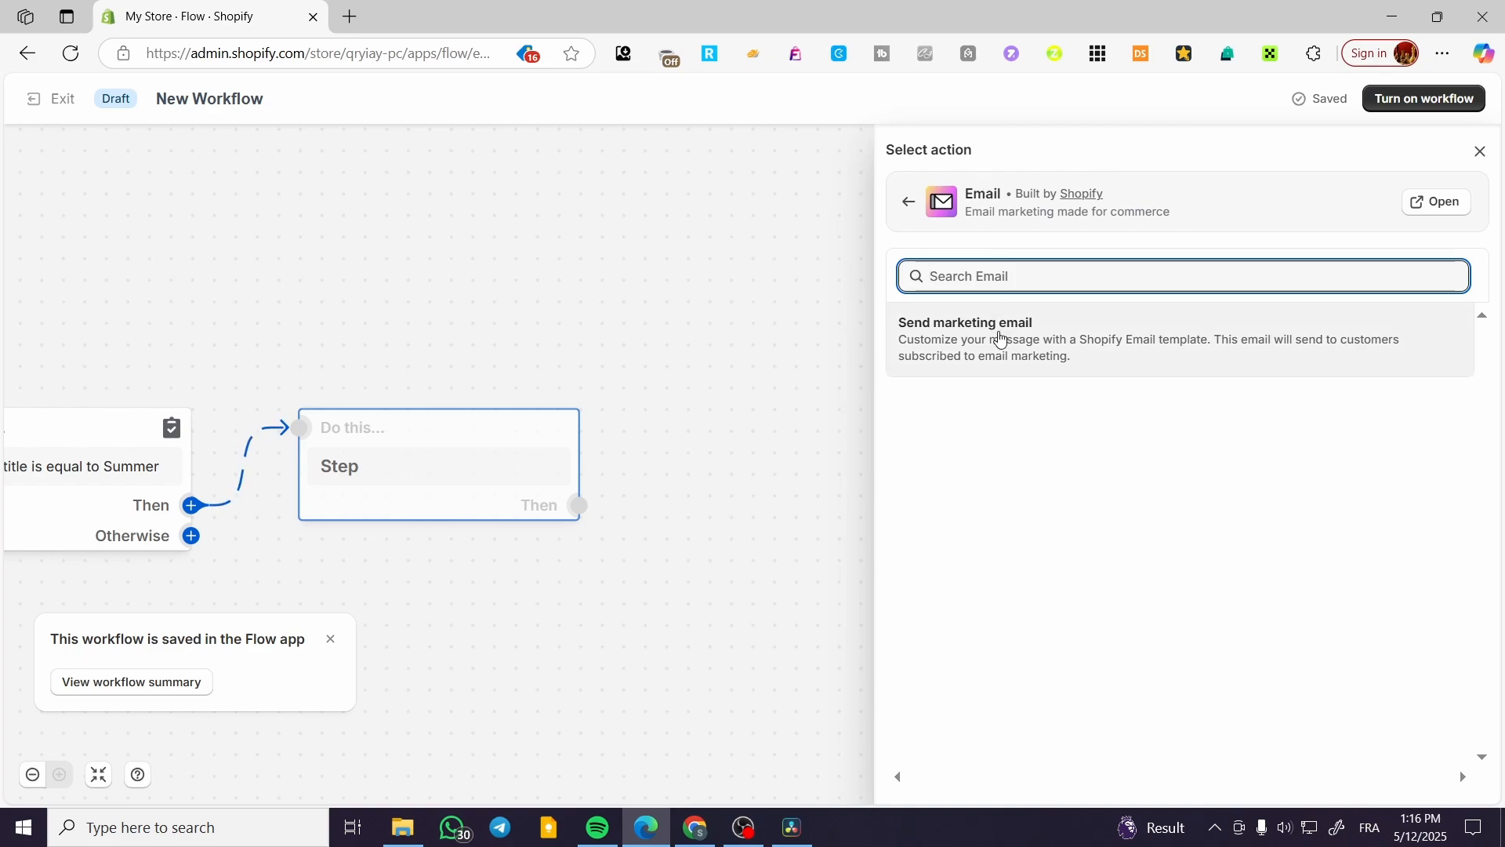
left_click(1000, 339)
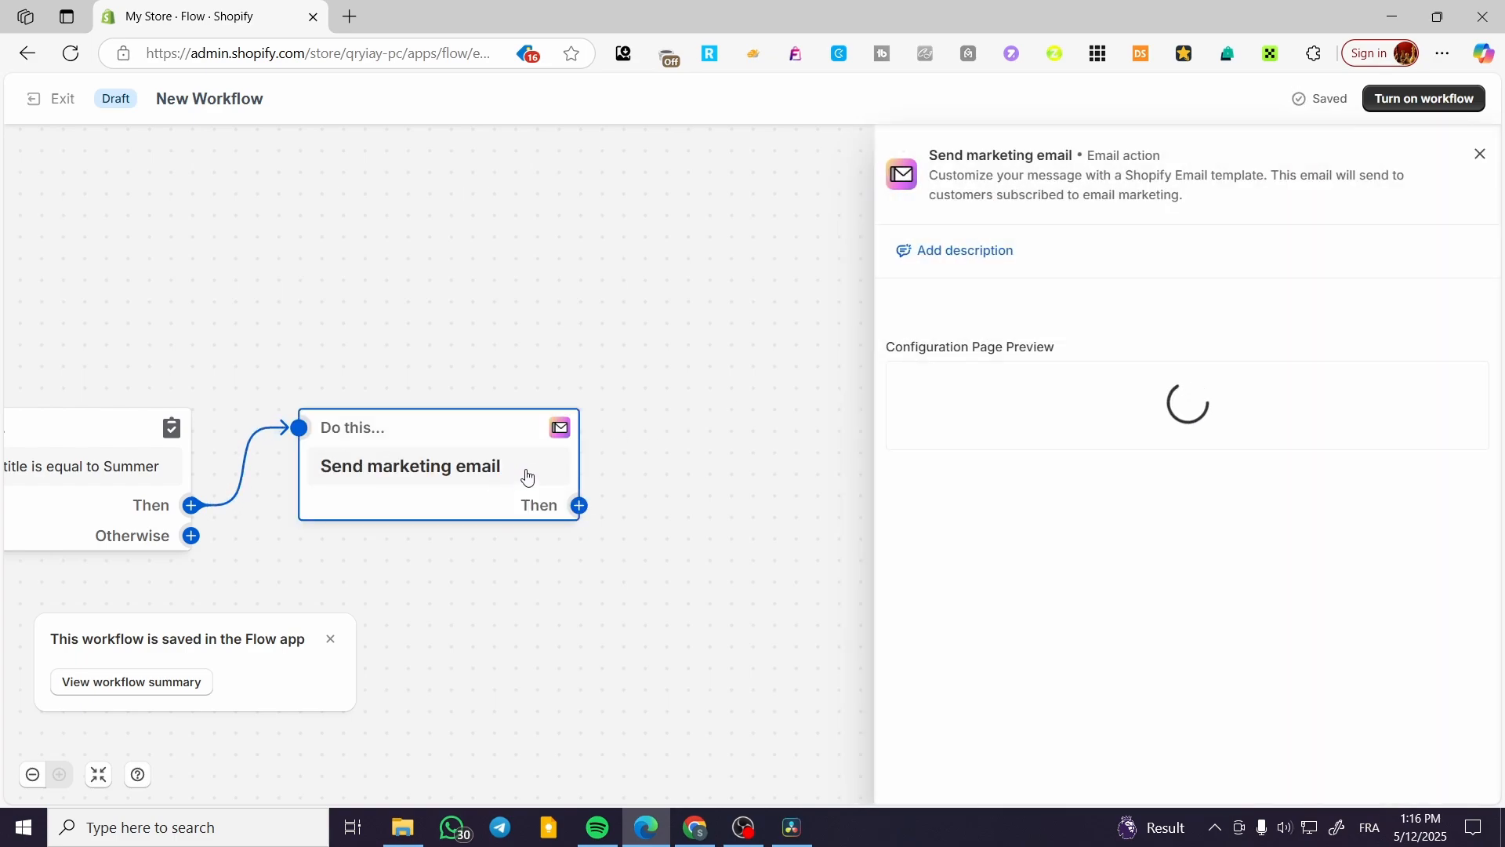
left_click(413, 479)
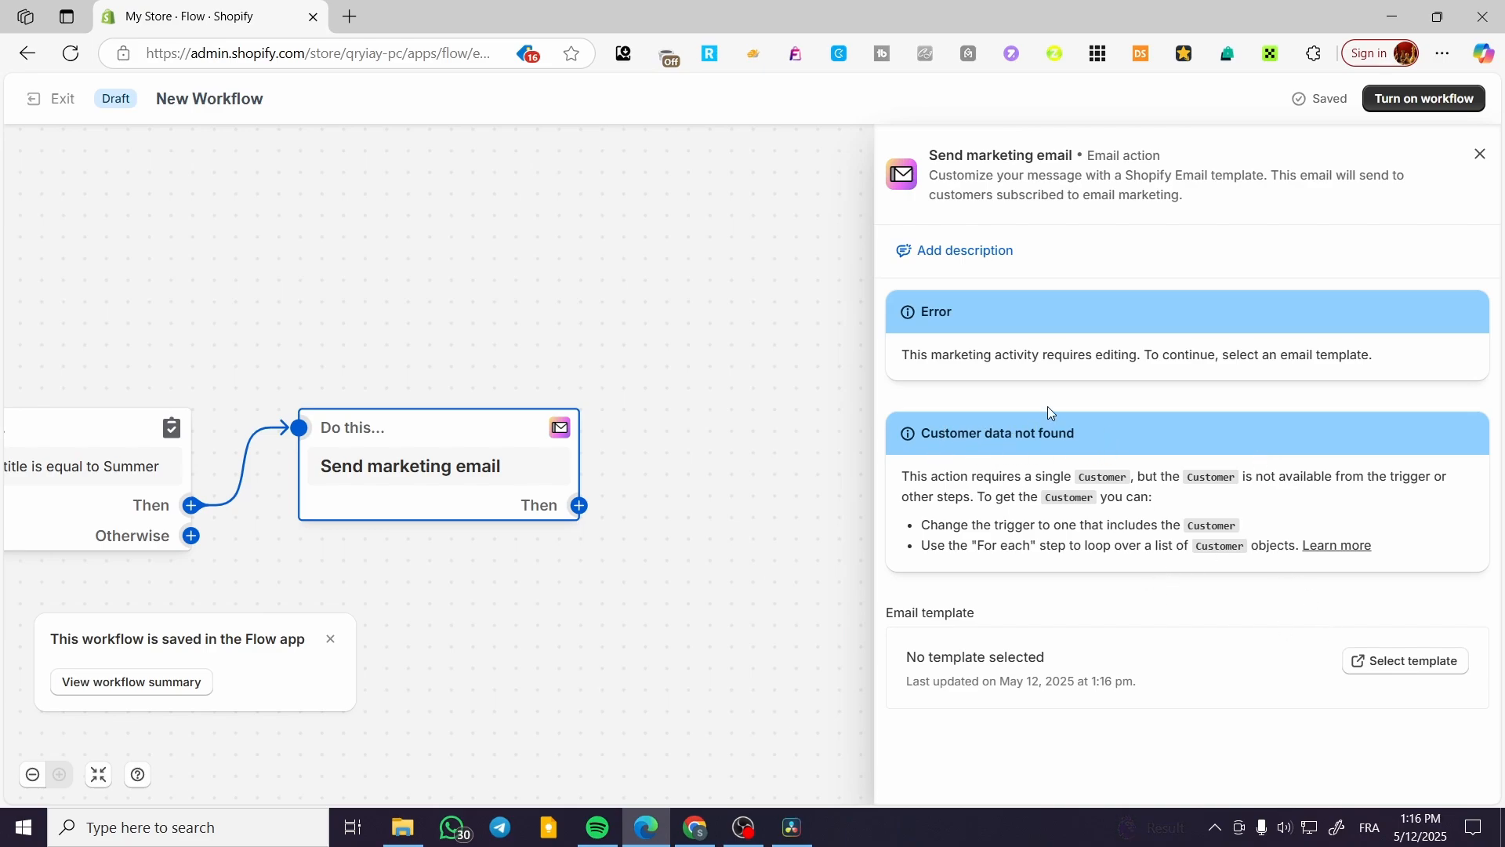
Browse the email templates for the marketing email action and select the Summer sale template from the Promotions category.
left_click(1431, 667)
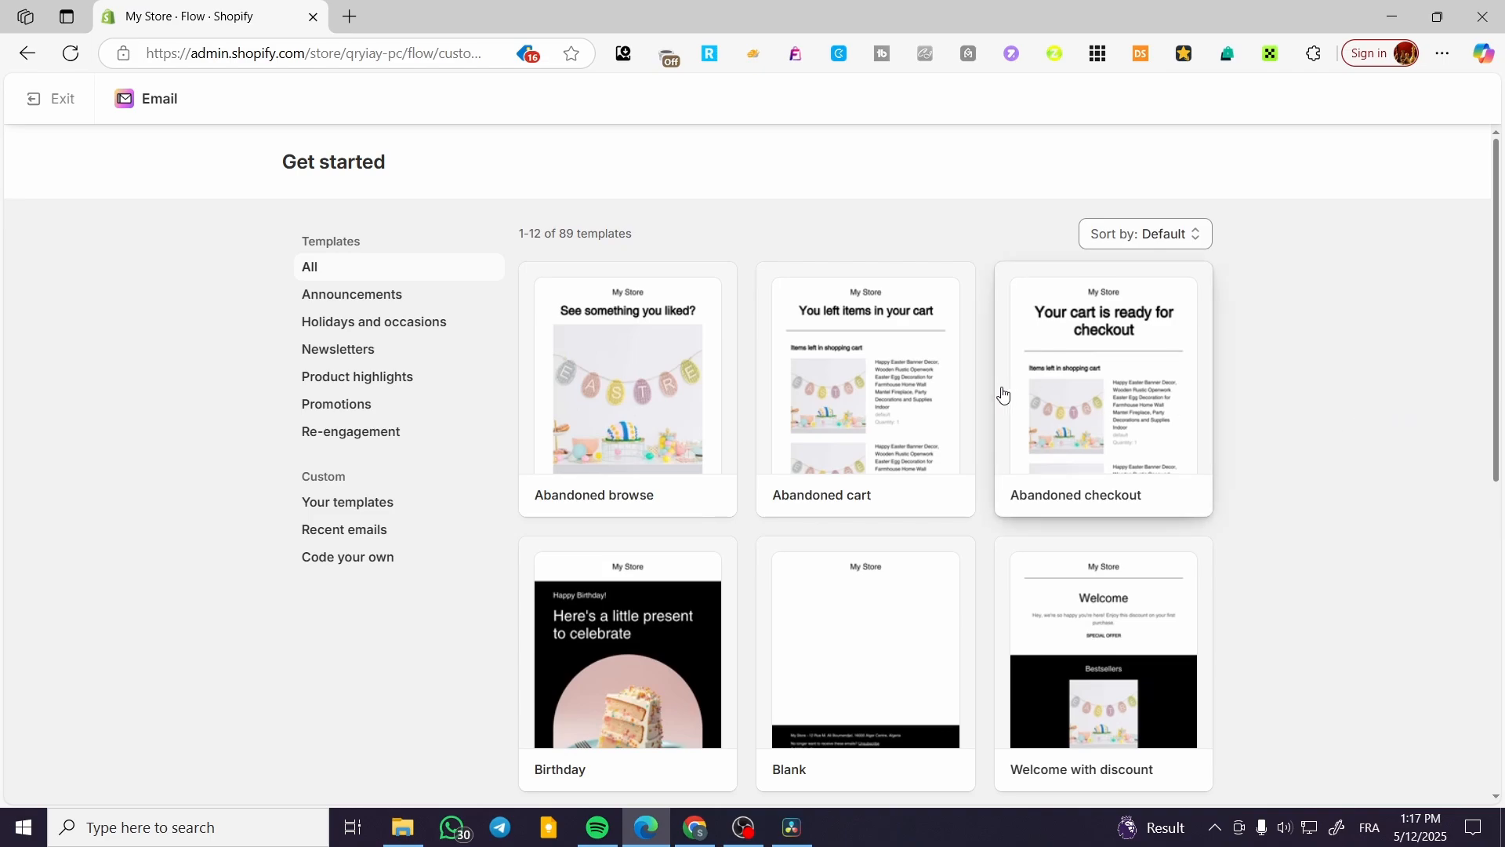
scroll(1280, 451, "down", 3)
scroll(444, 531, "down", 1)
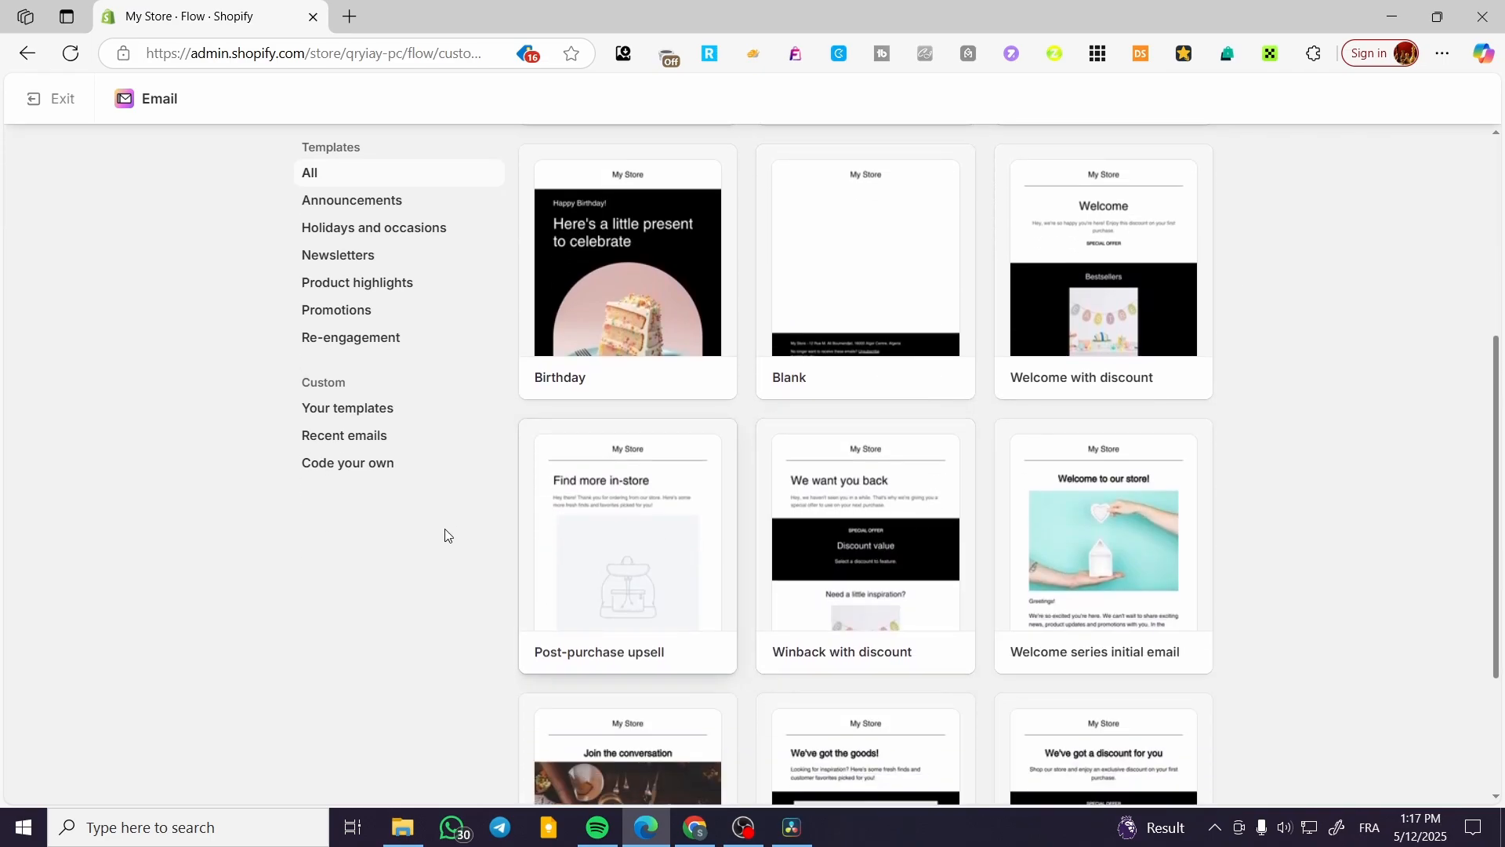
scroll(1183, 494, "up", 4)
scroll(1212, 473, "down", 3)
scroll(1212, 473, "down", 3)
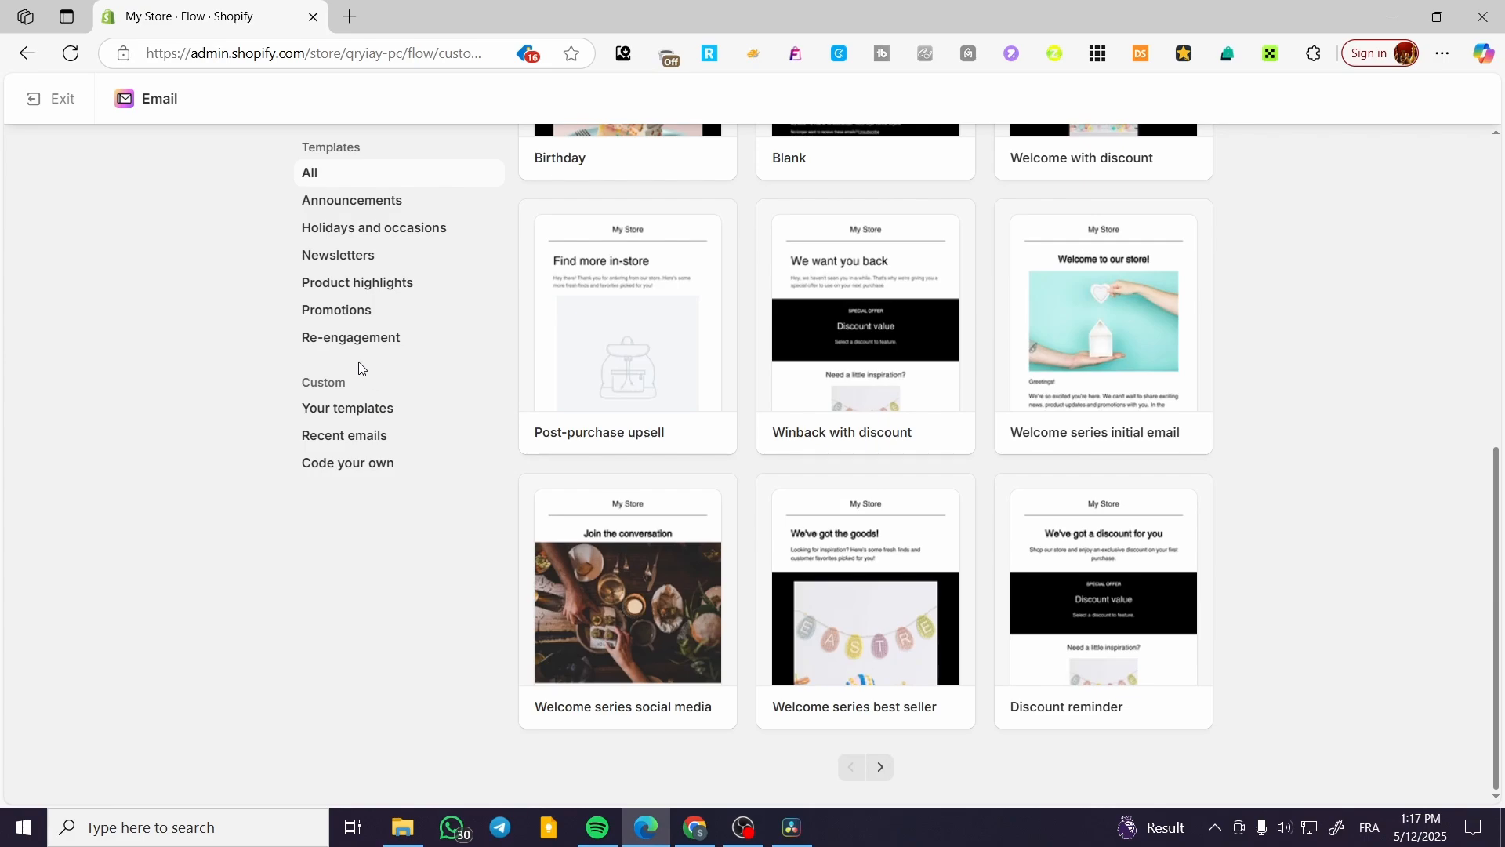
left_click(360, 316)
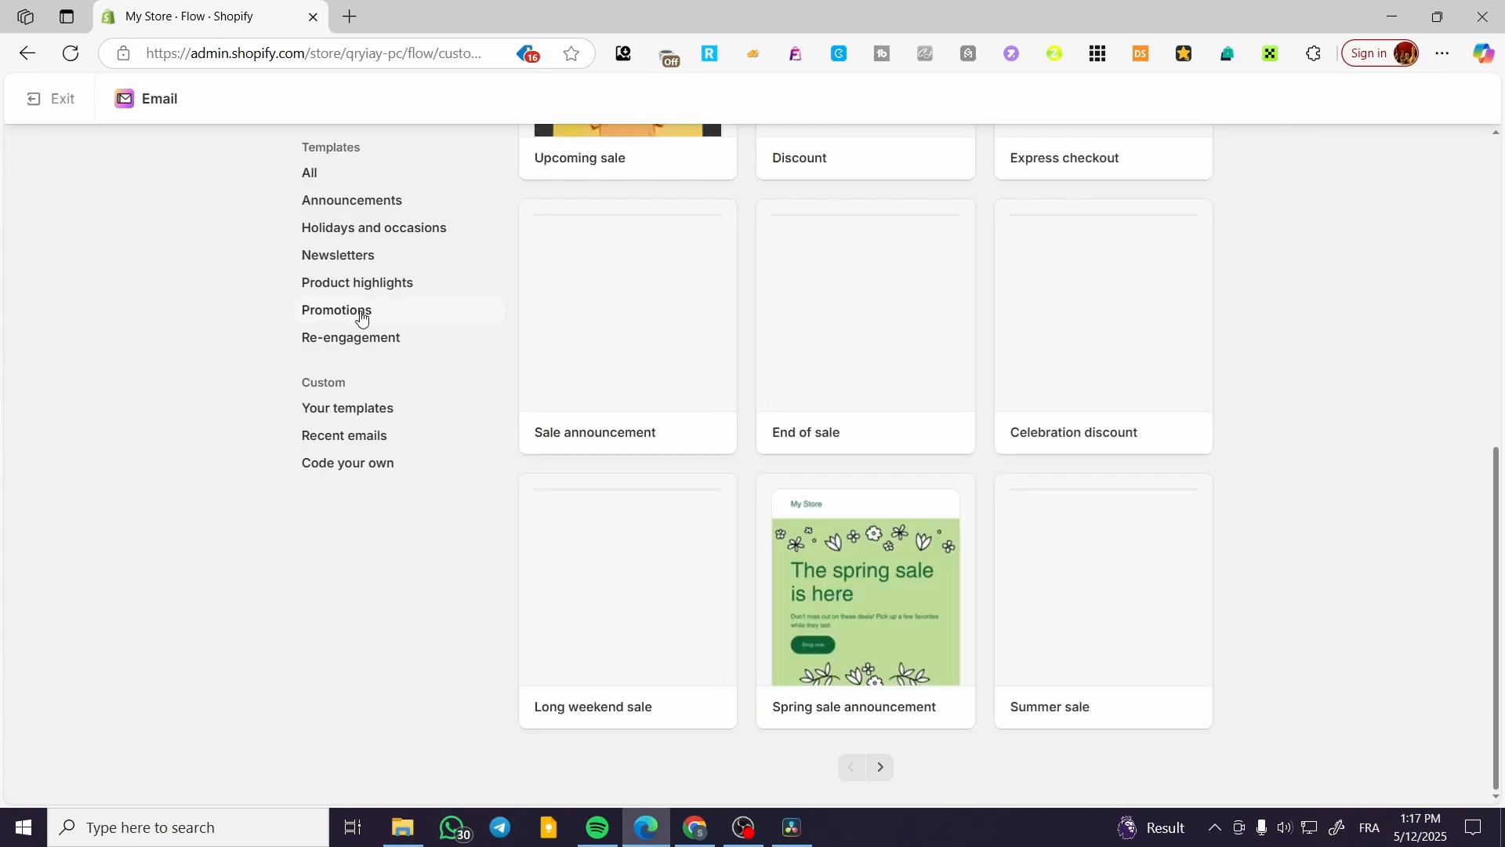
scroll(1333, 470, "up", 5)
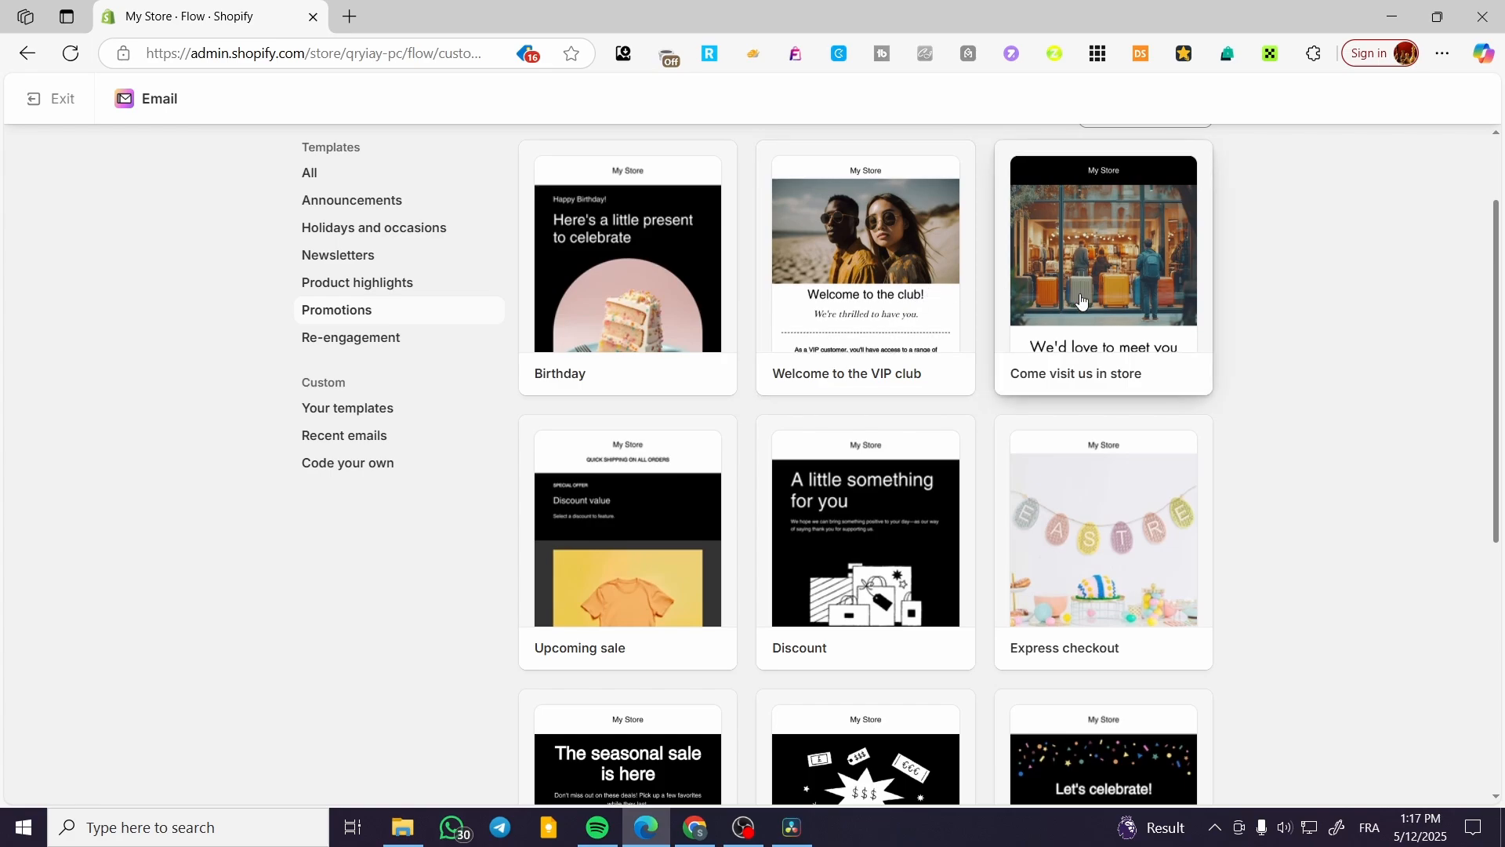
scroll(1081, 300, "down", 2)
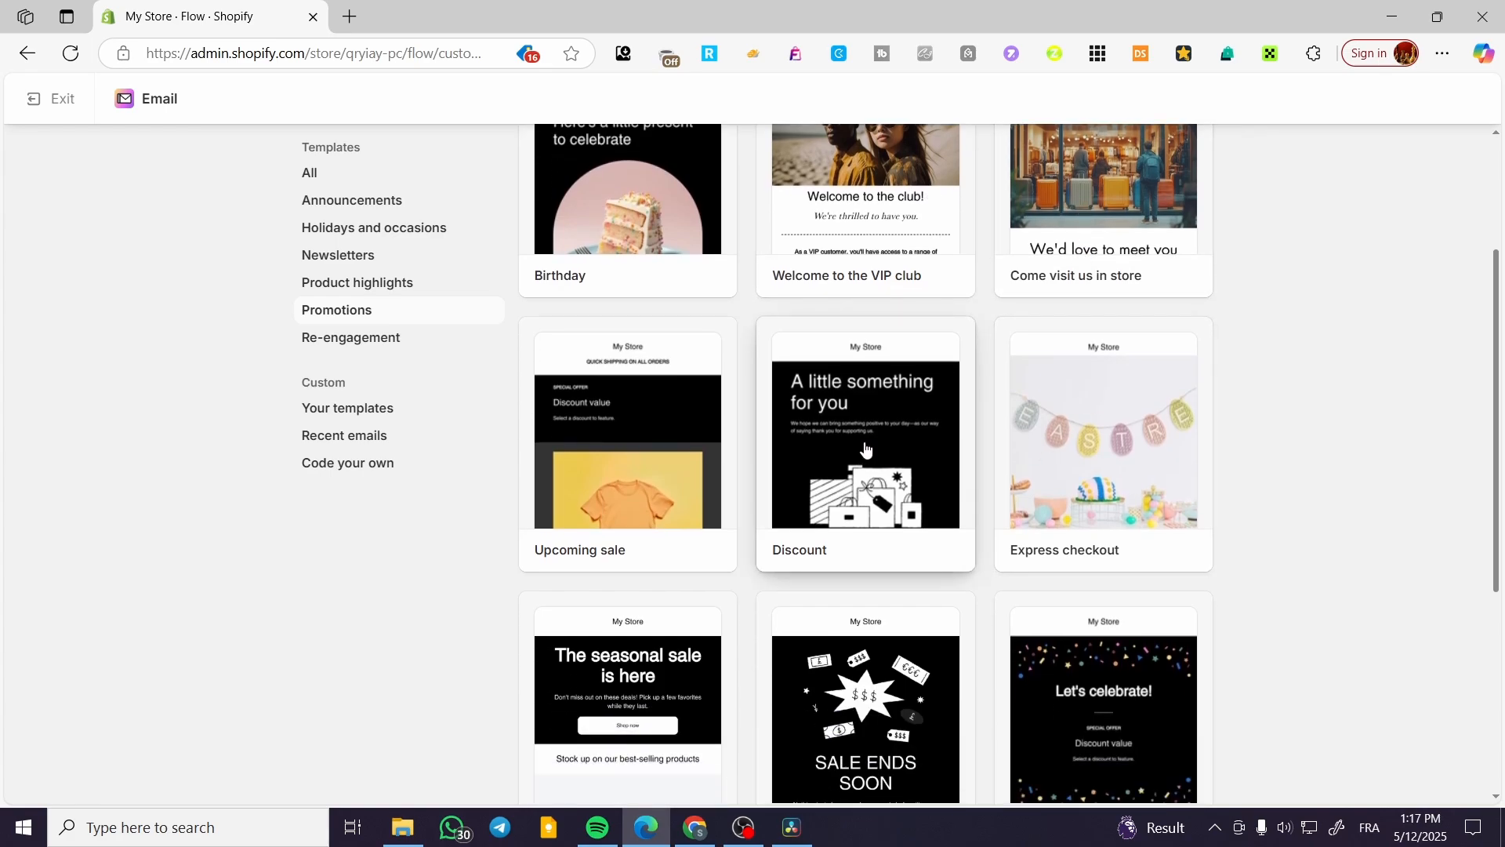
scroll(866, 448, "down", 3)
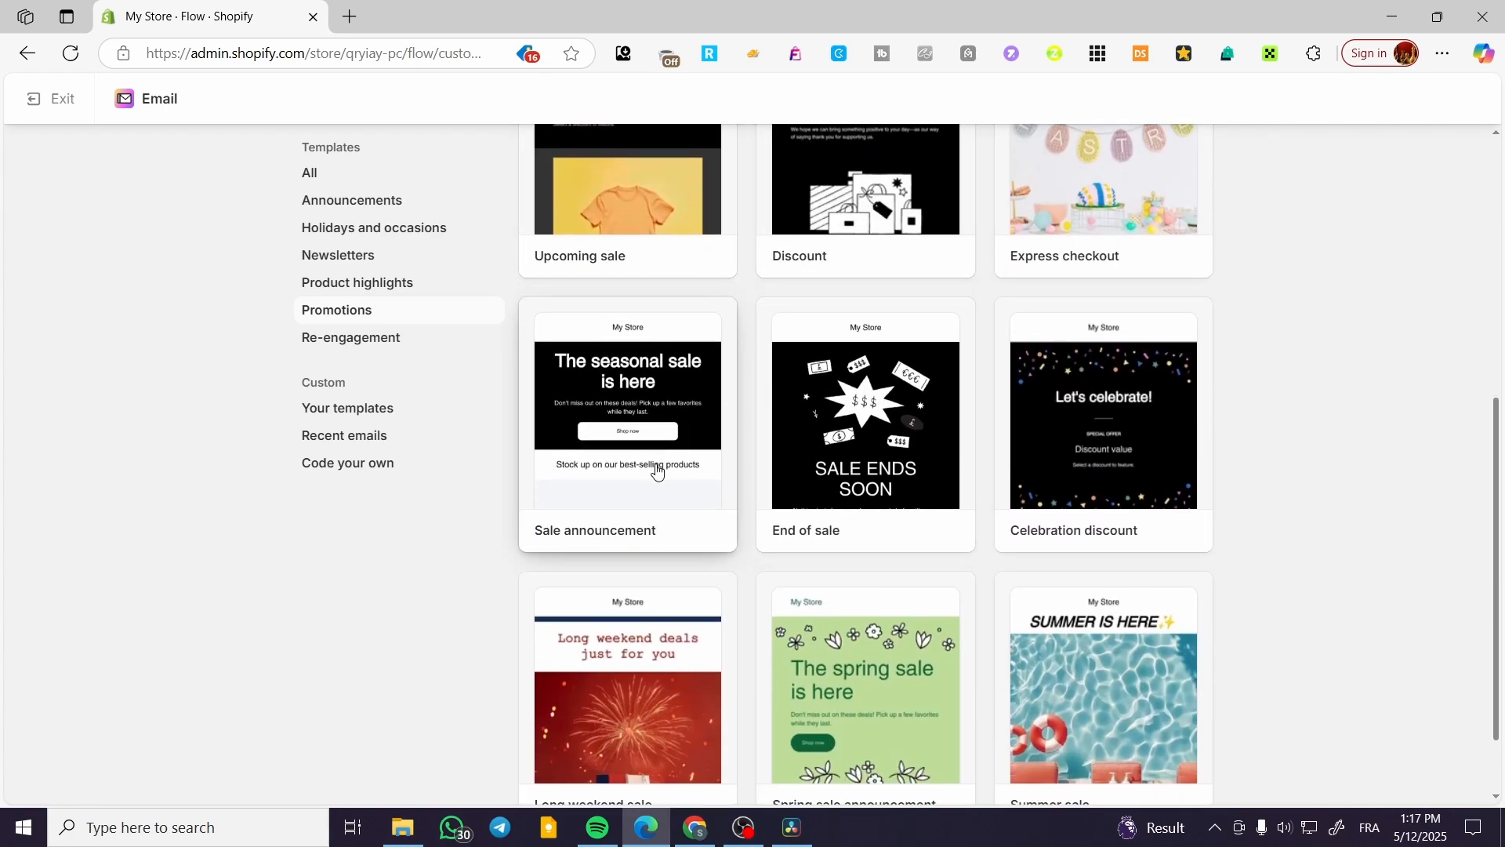
scroll(684, 392, "down", 1)
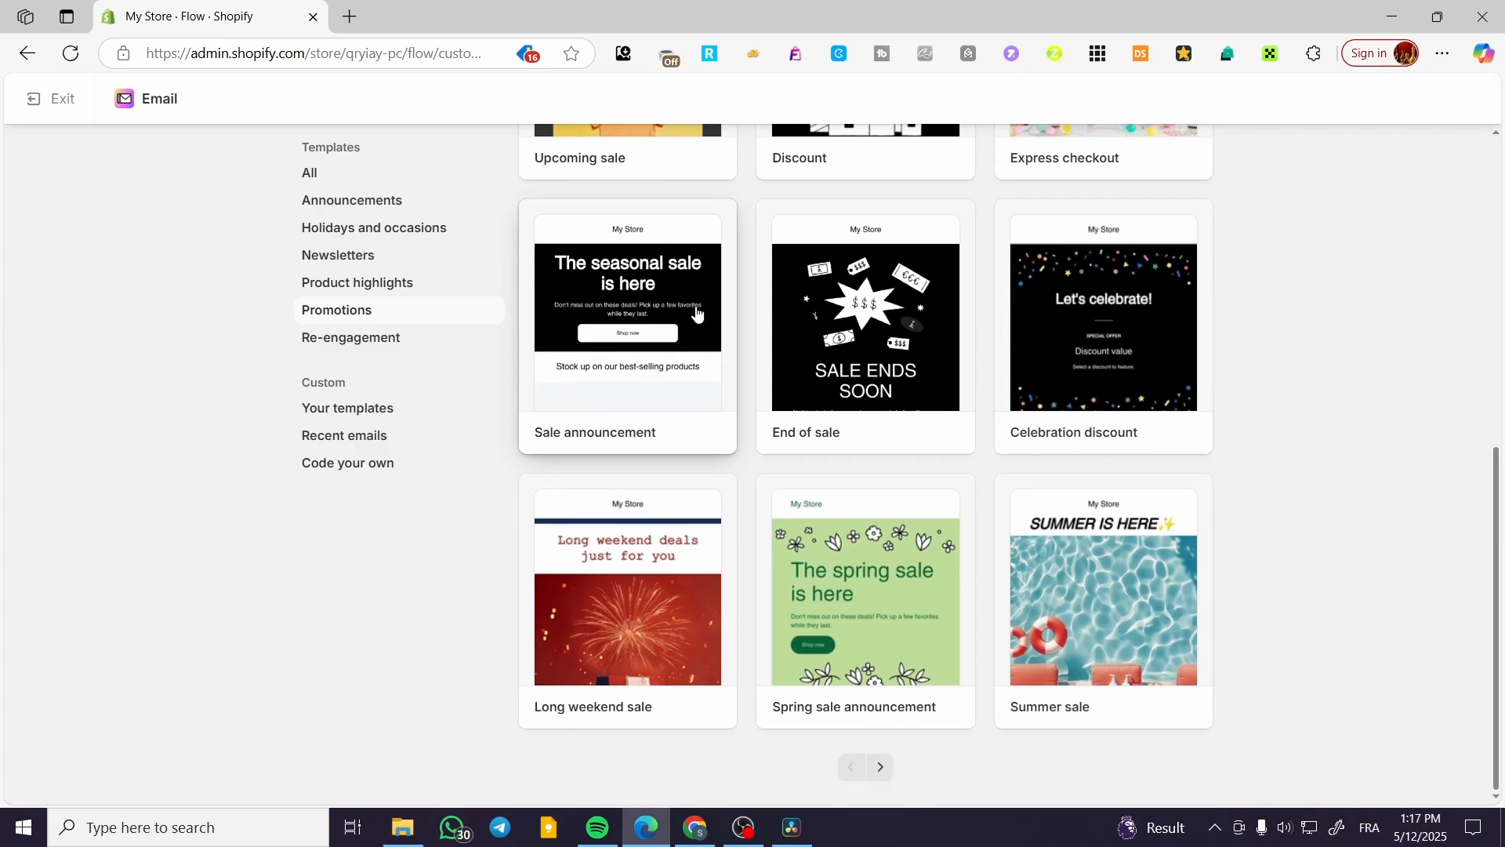
left_click(1105, 655)
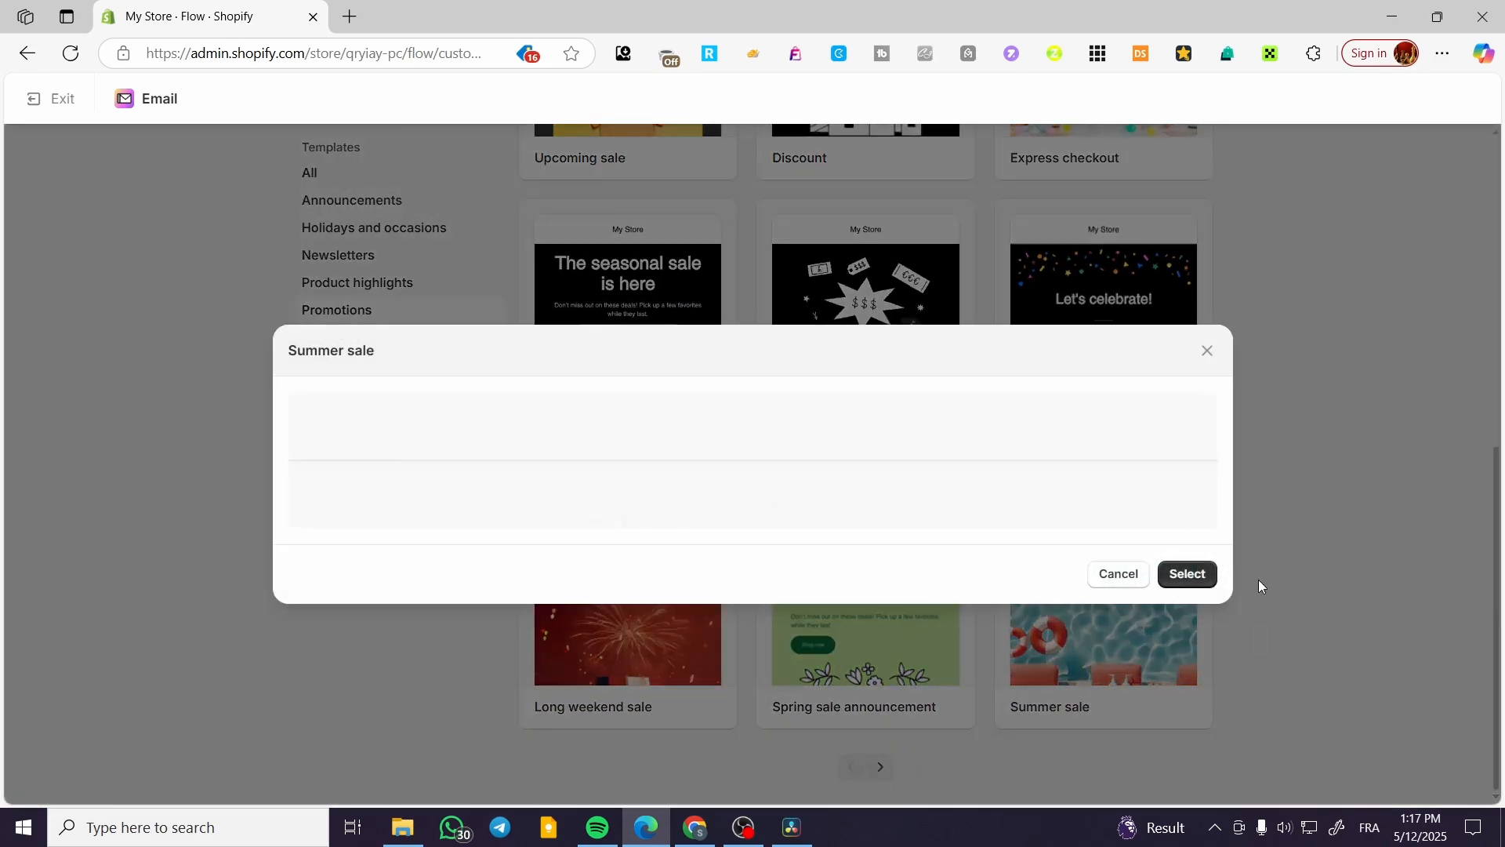
left_click(1197, 749)
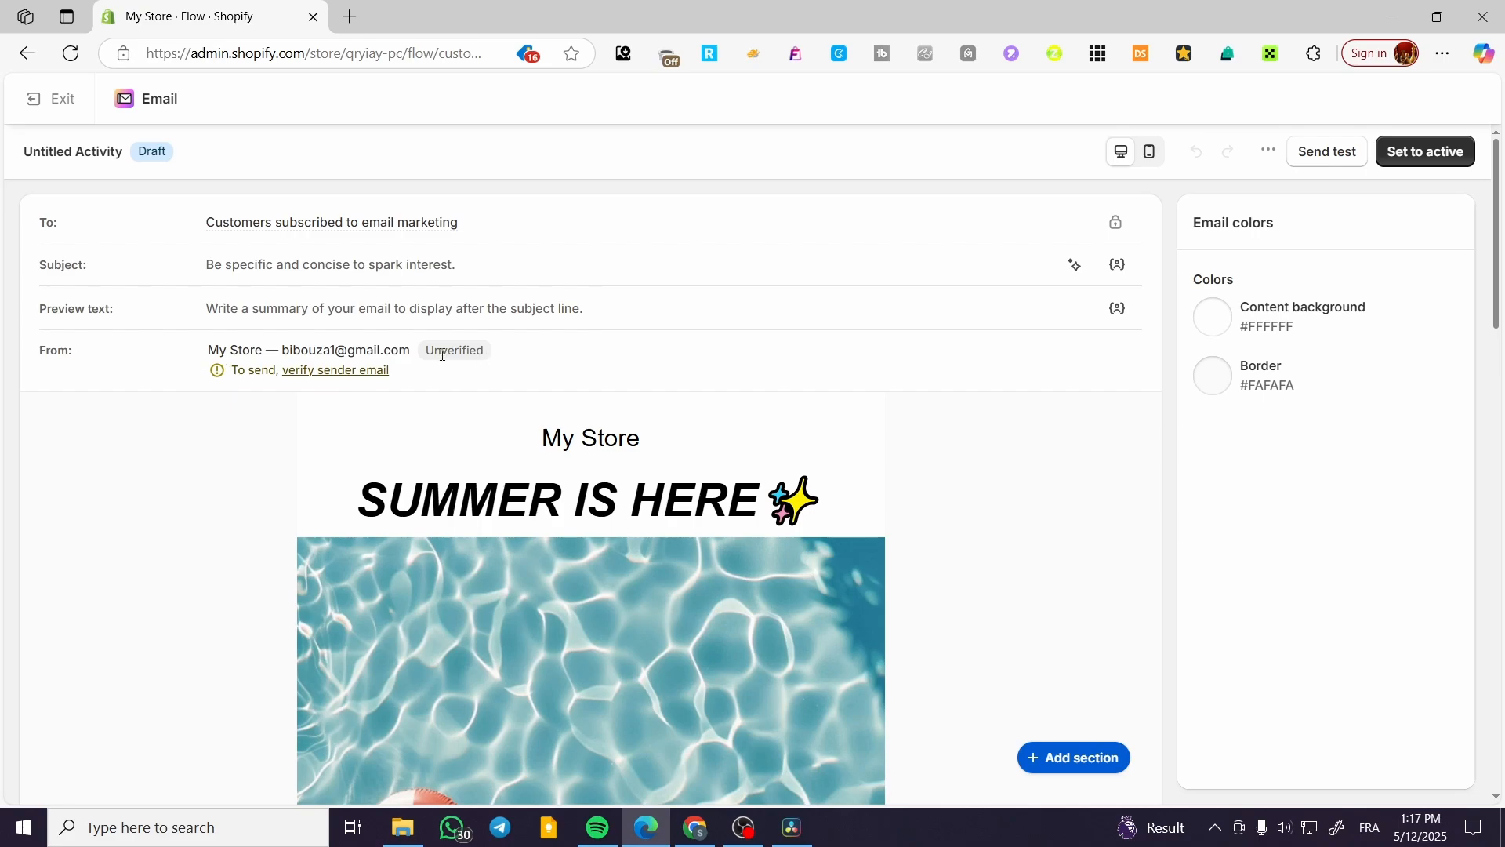
Review the Summer sale email's layout and examine the settings of its discount, image and header sections.
scroll(442, 354, "down", 2)
scroll(336, 340, "up", 2)
mouse_move(279, 223)
scroll(806, 332, "down", 10)
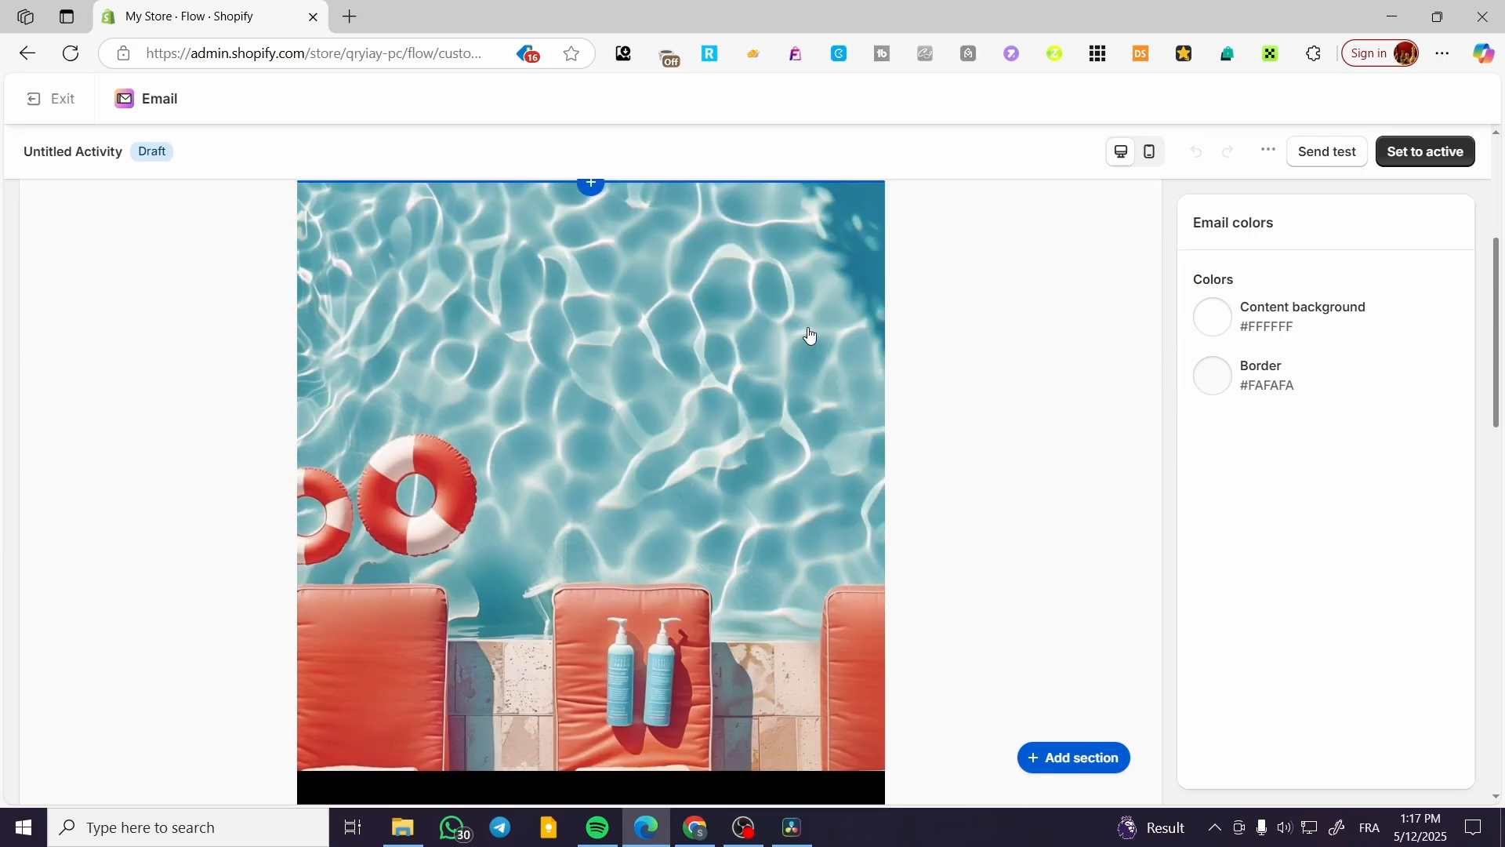
left_click(718, 359)
scroll(784, 353, "up", 8)
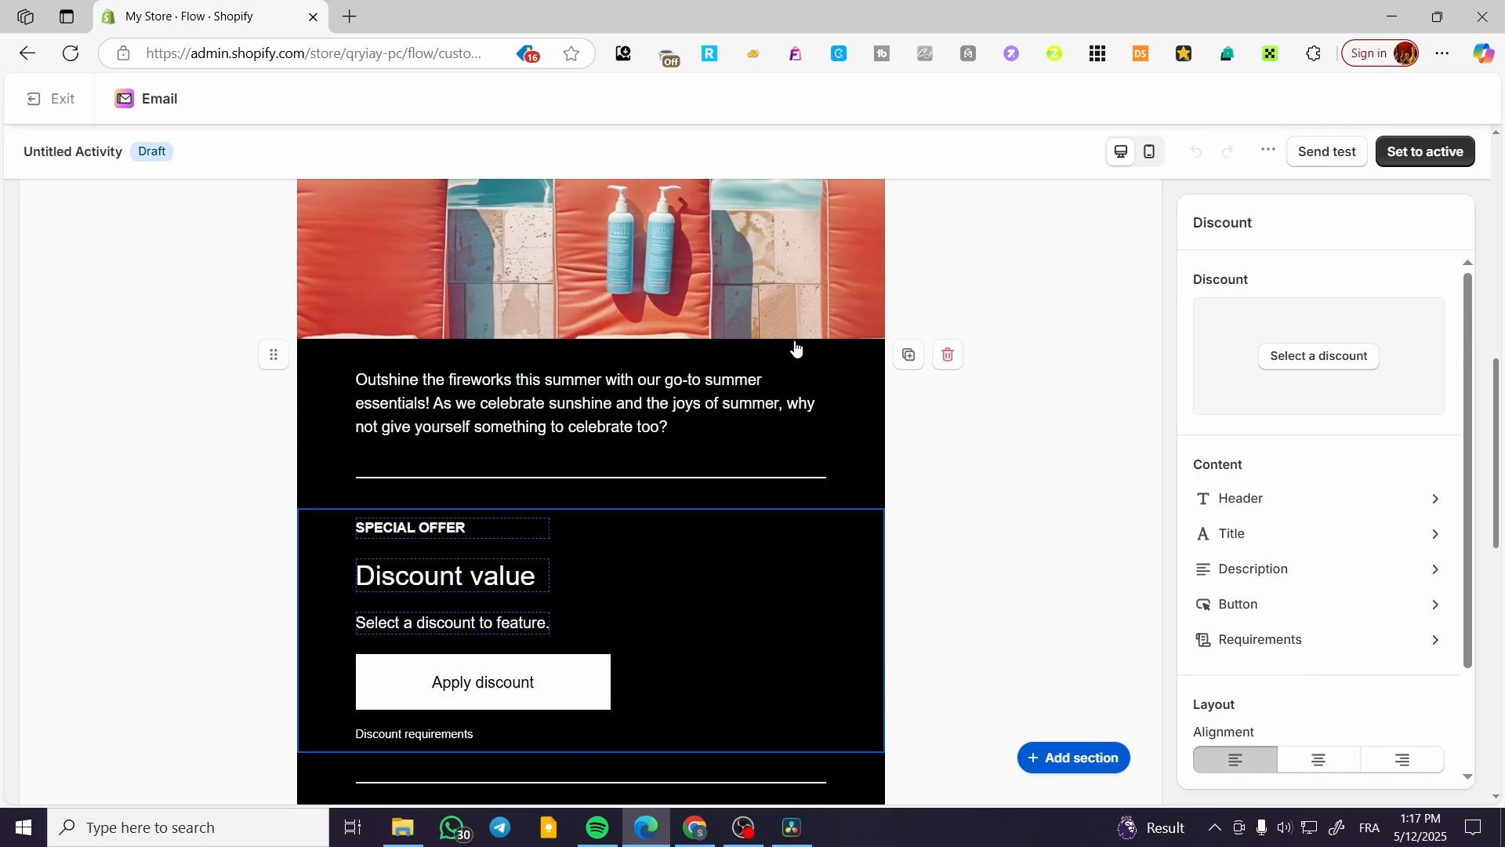
left_click(746, 393)
scroll(784, 415, "up", 4)
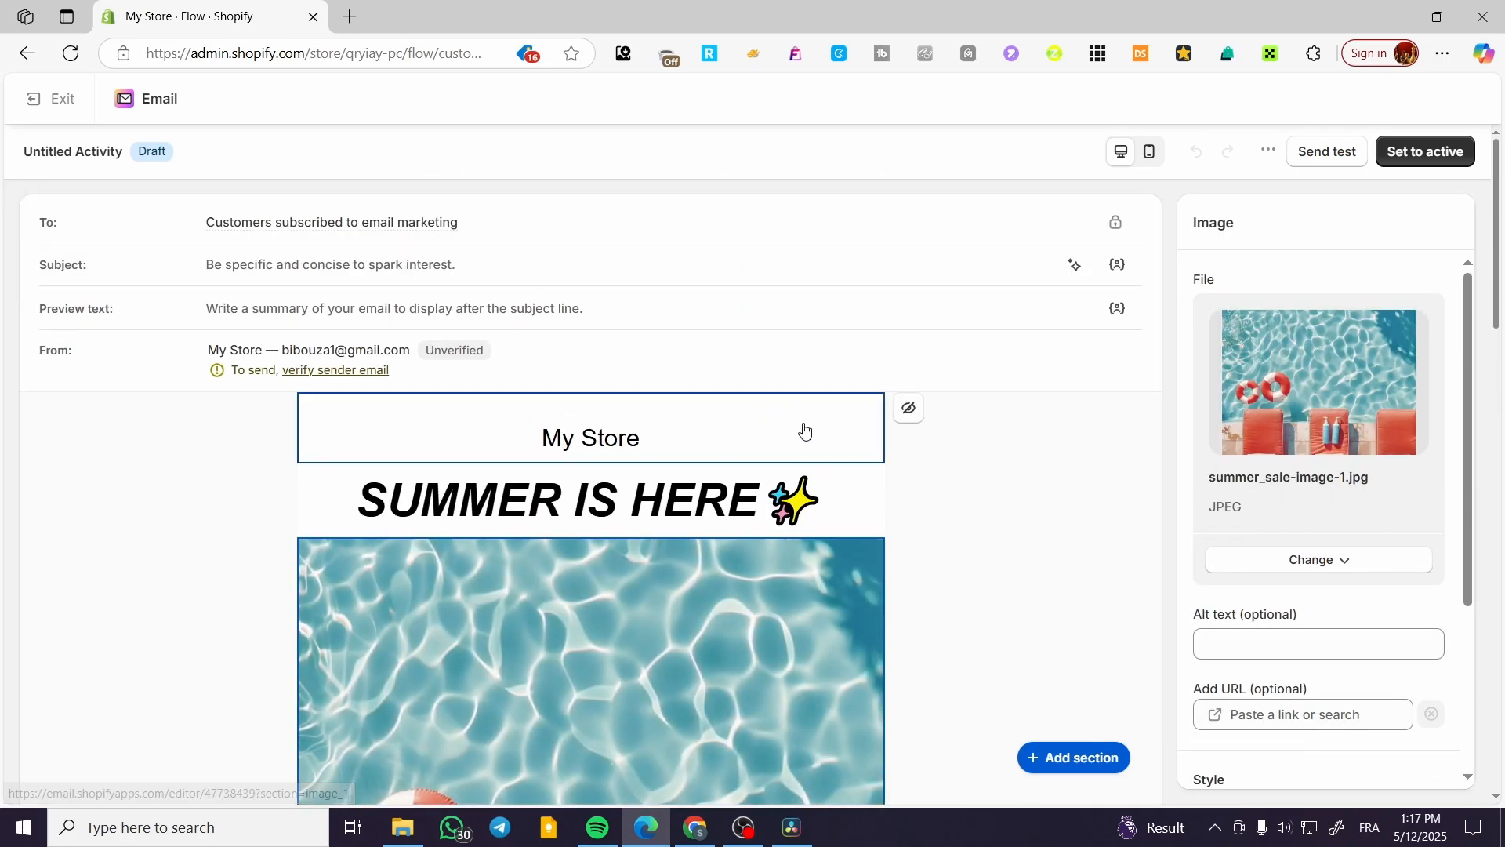
left_click(717, 426)
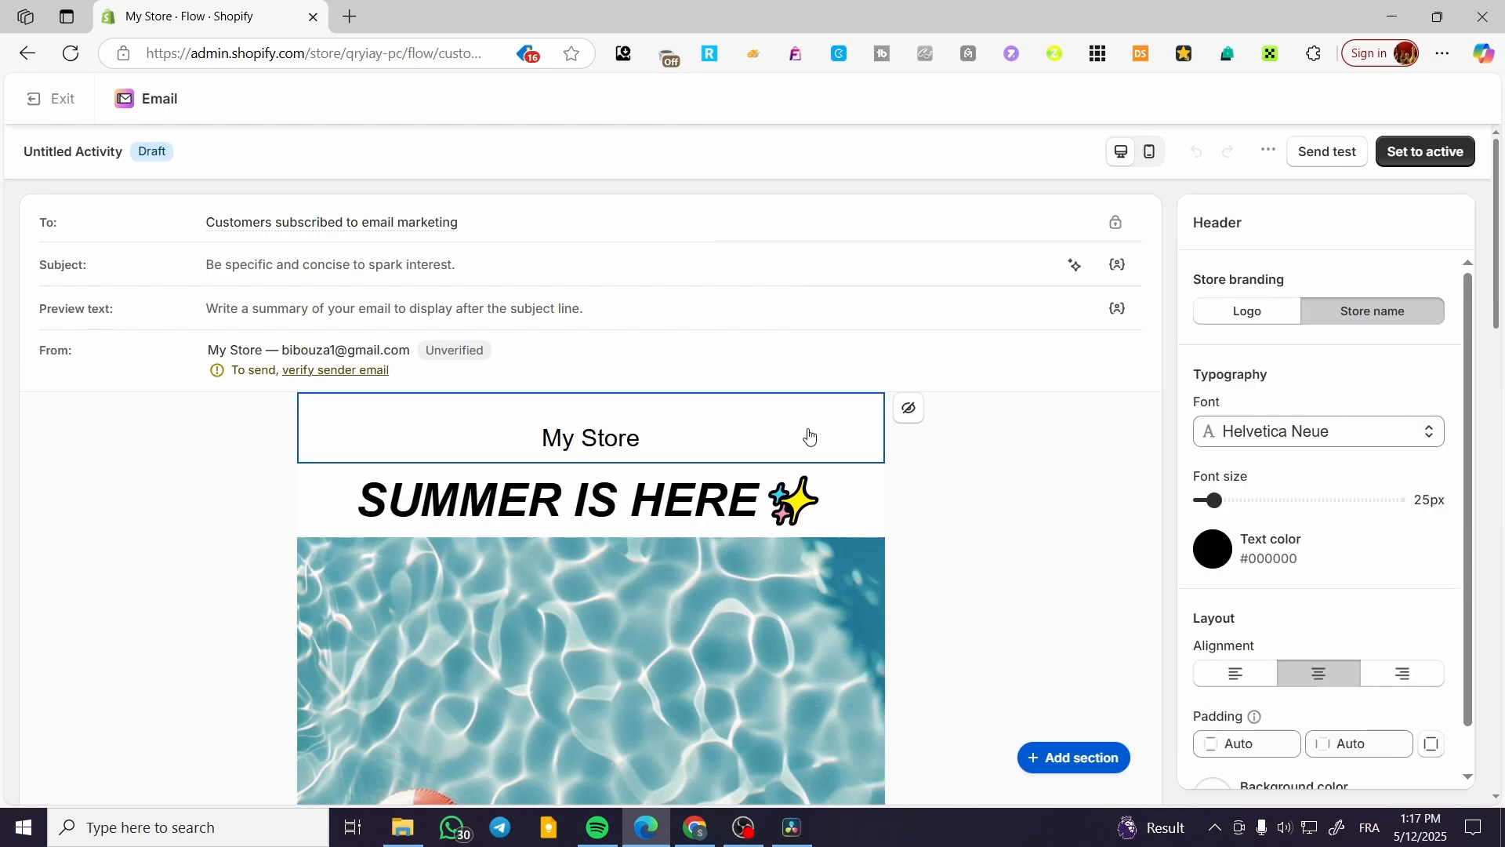
scroll(607, 460, "down", 4)
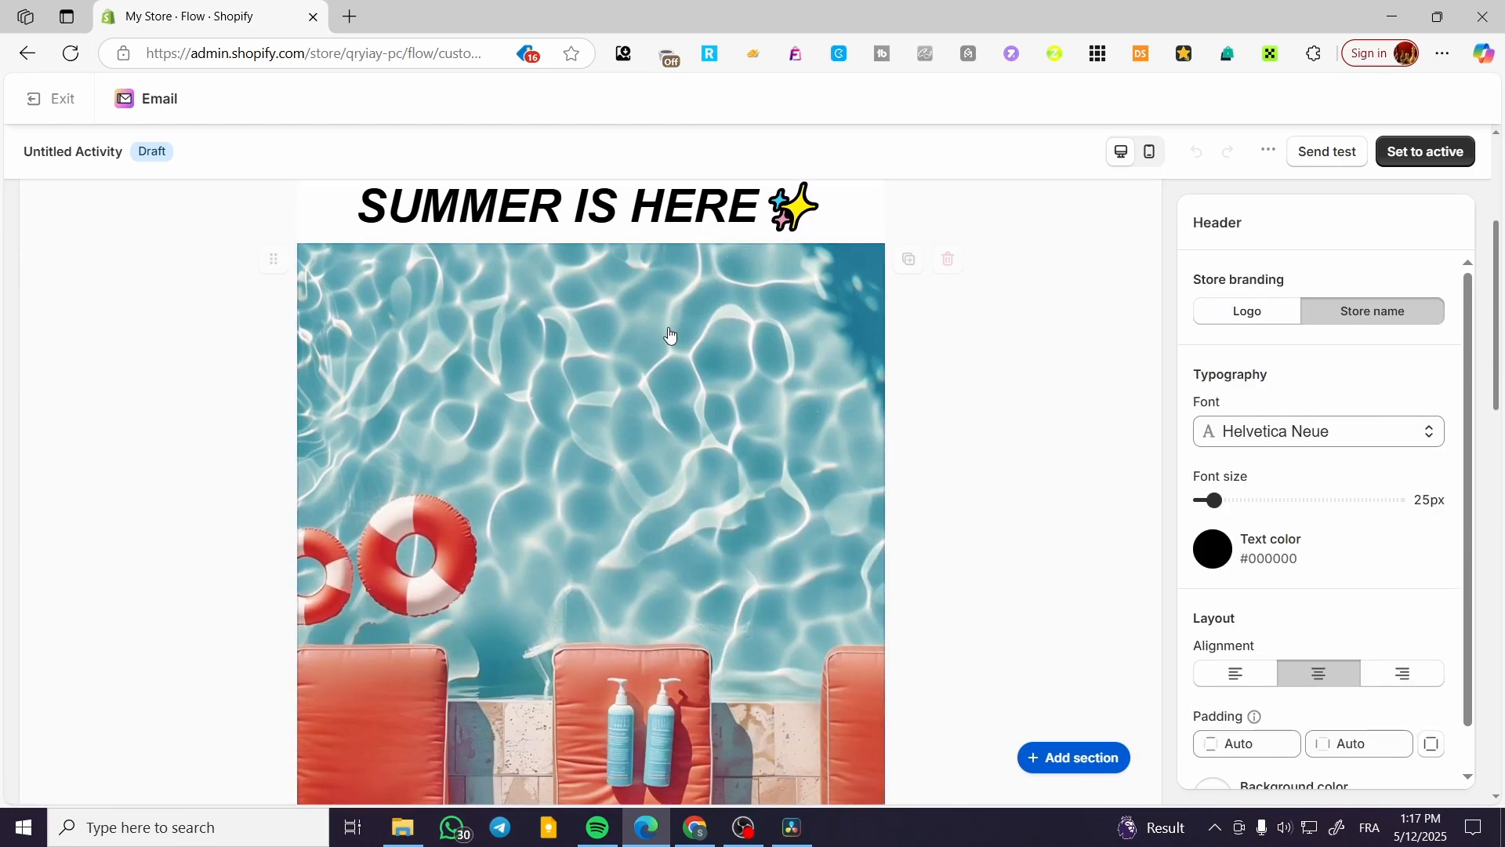
Add a Product section between the intro text and the special offer, featuring the Convenient Commute New Lunch Bag product.
left_click(596, 228)
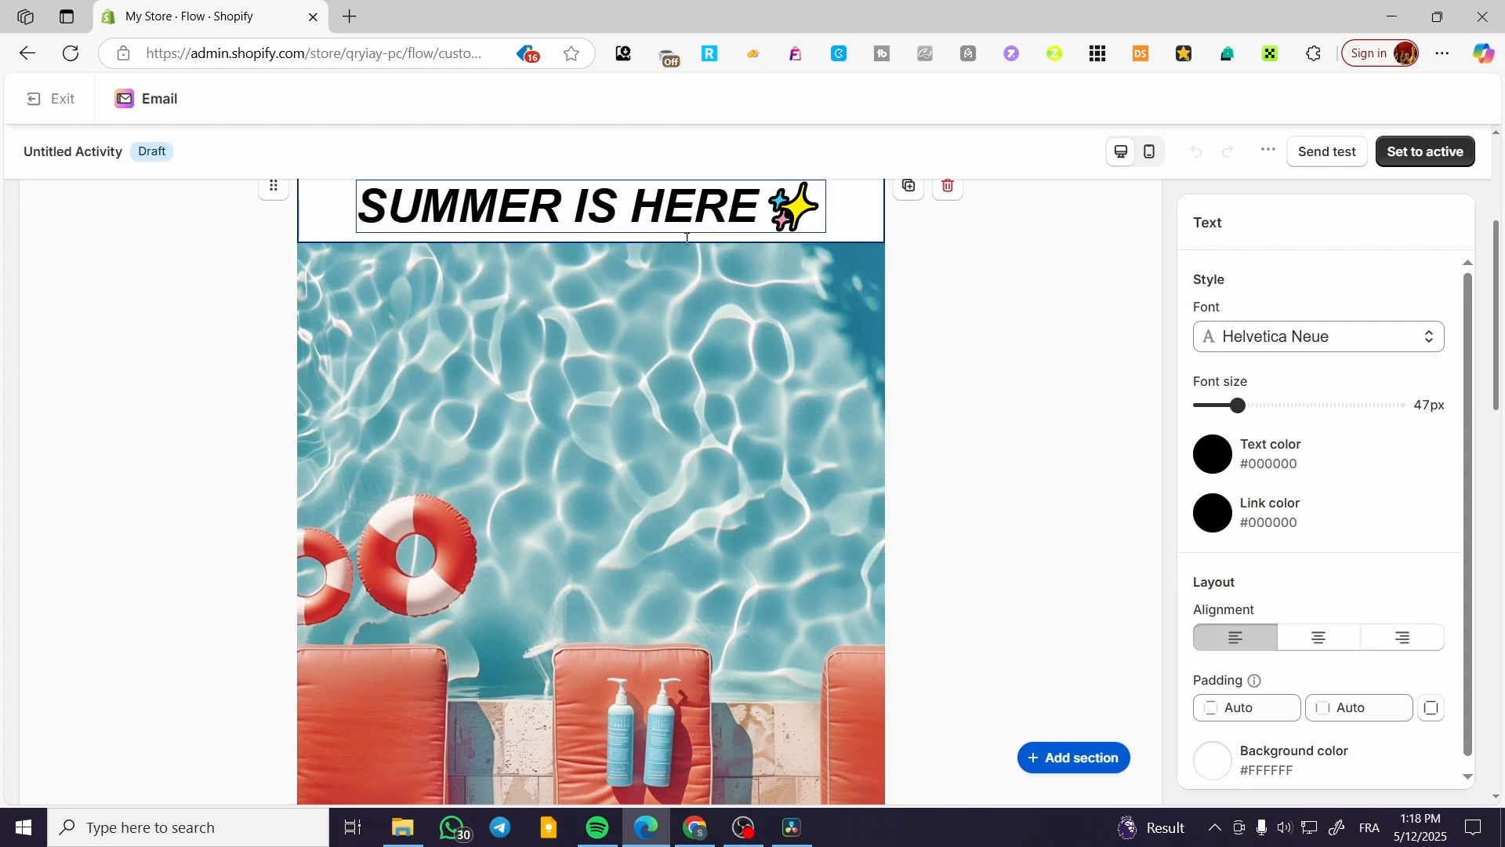
left_click(750, 363)
scroll(705, 376, "down", 9)
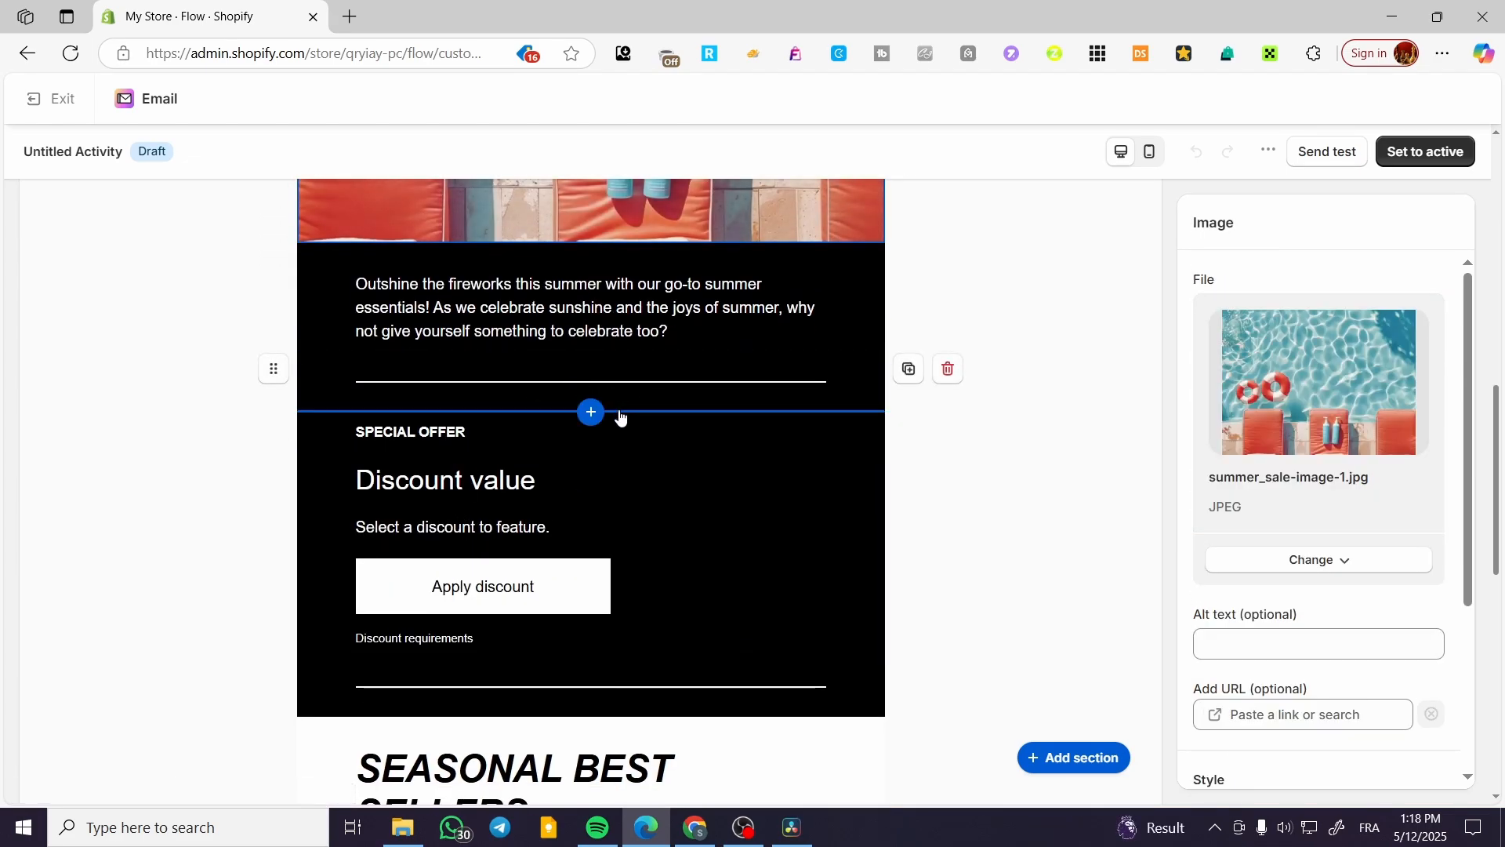
left_click(584, 414)
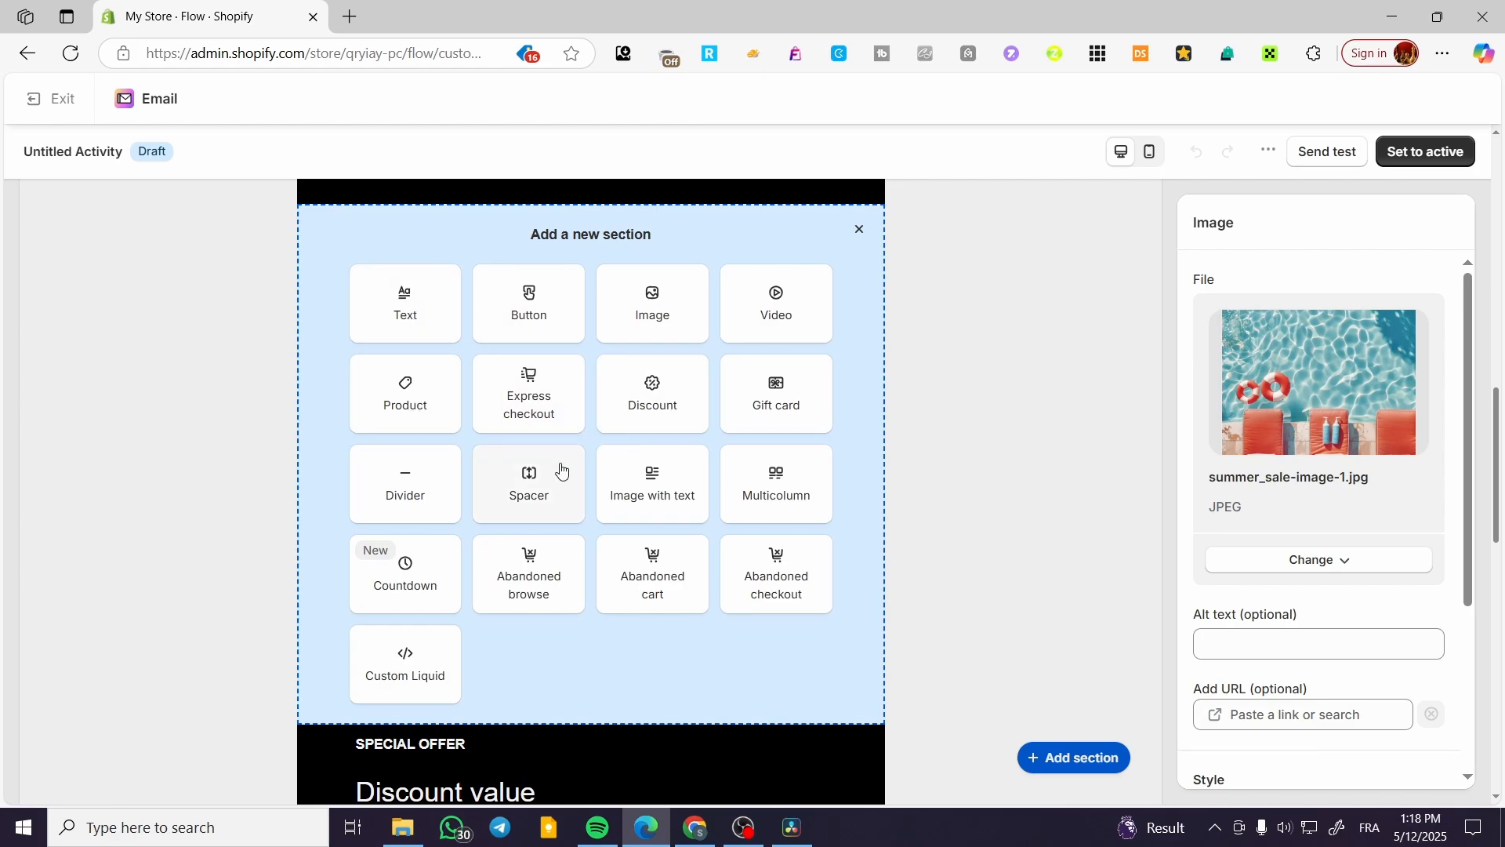
scroll(461, 644, "down", 5)
scroll(466, 623, "up", 7)
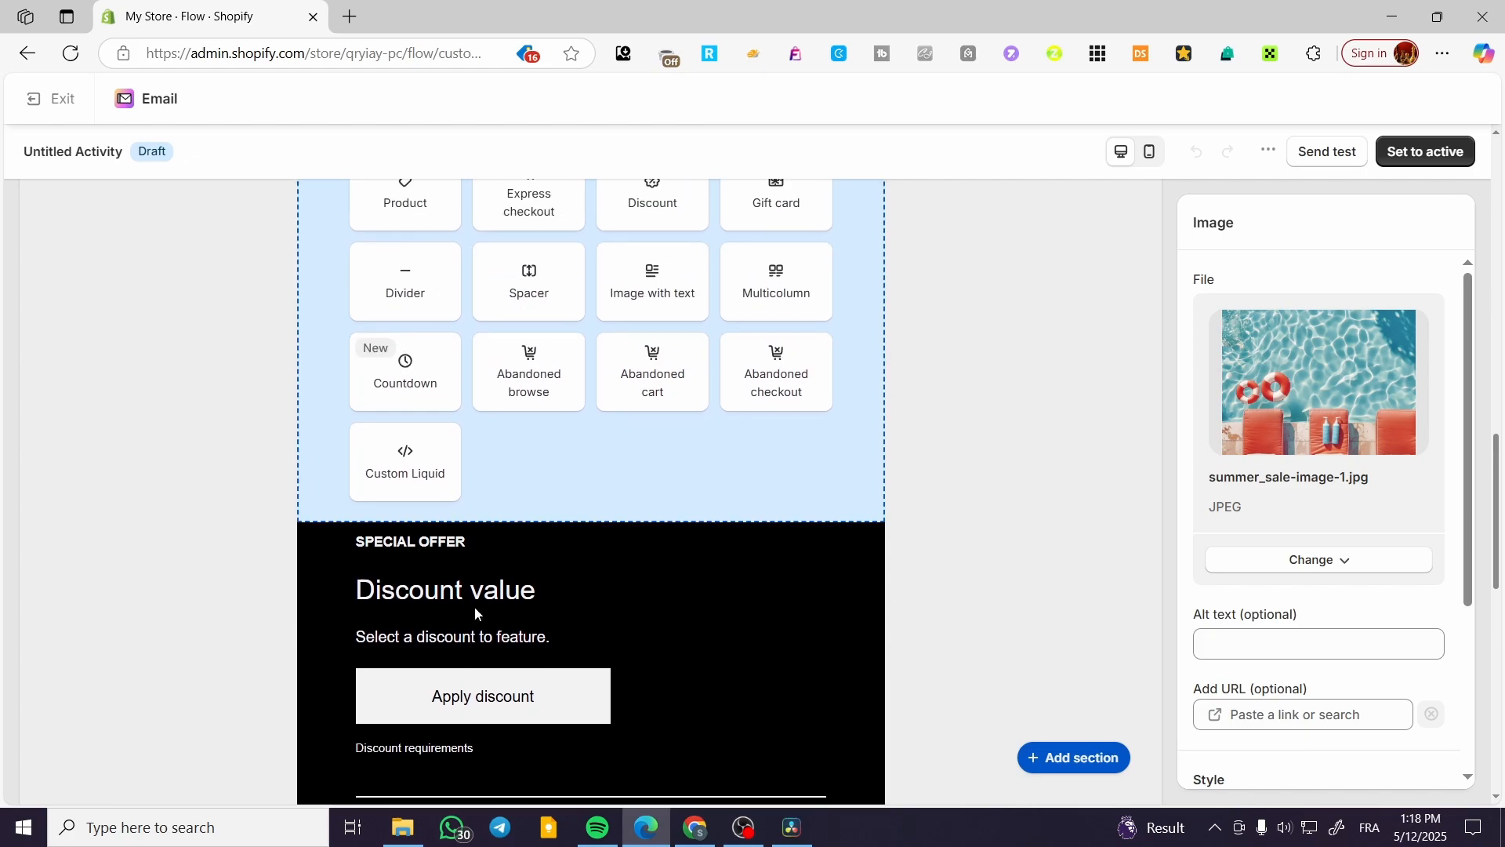
left_click(408, 589)
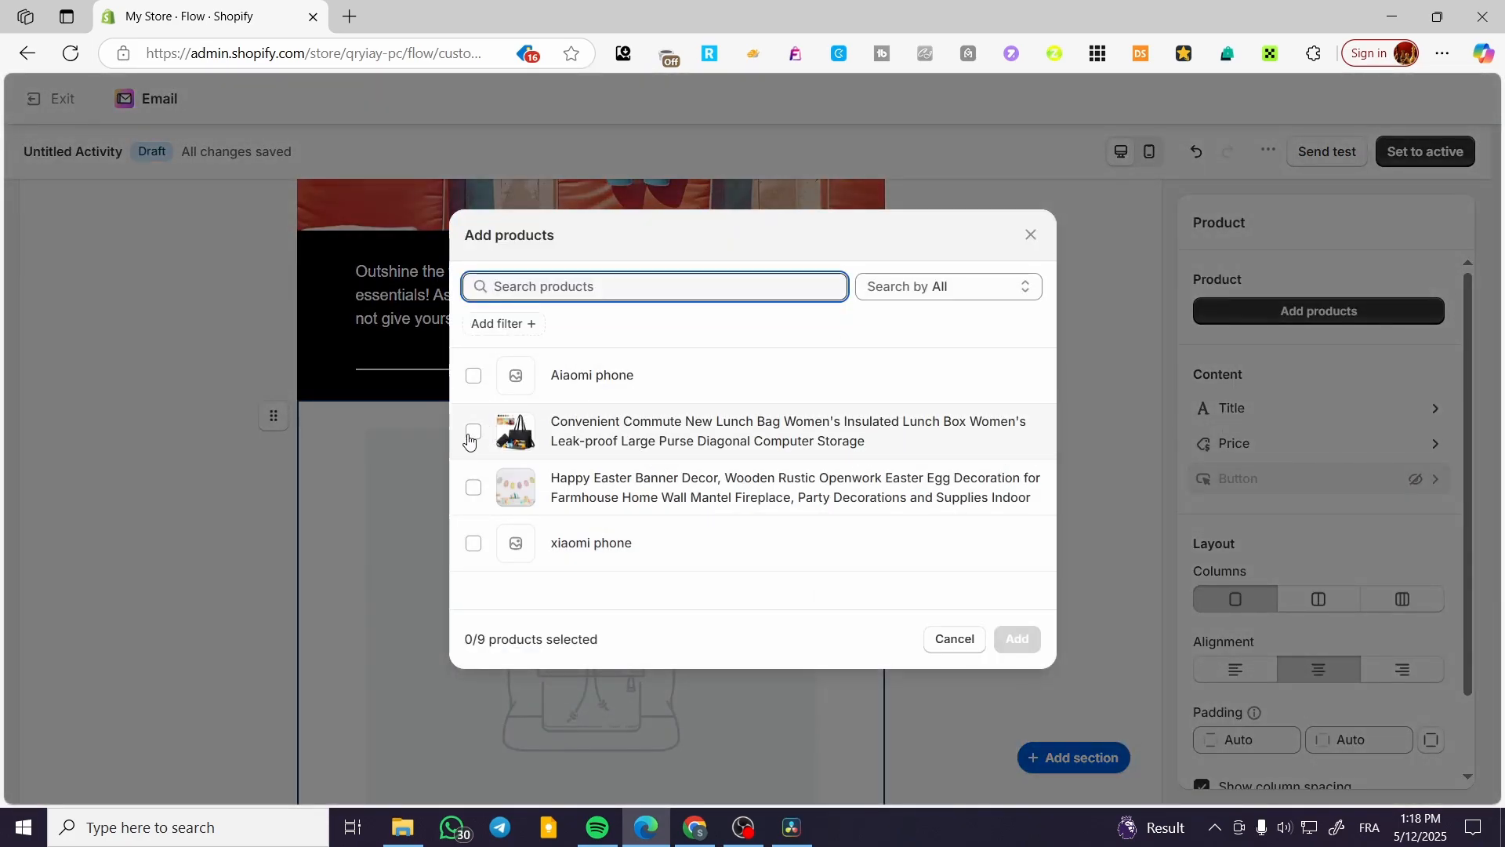
left_click(473, 431)
left_click(1016, 639)
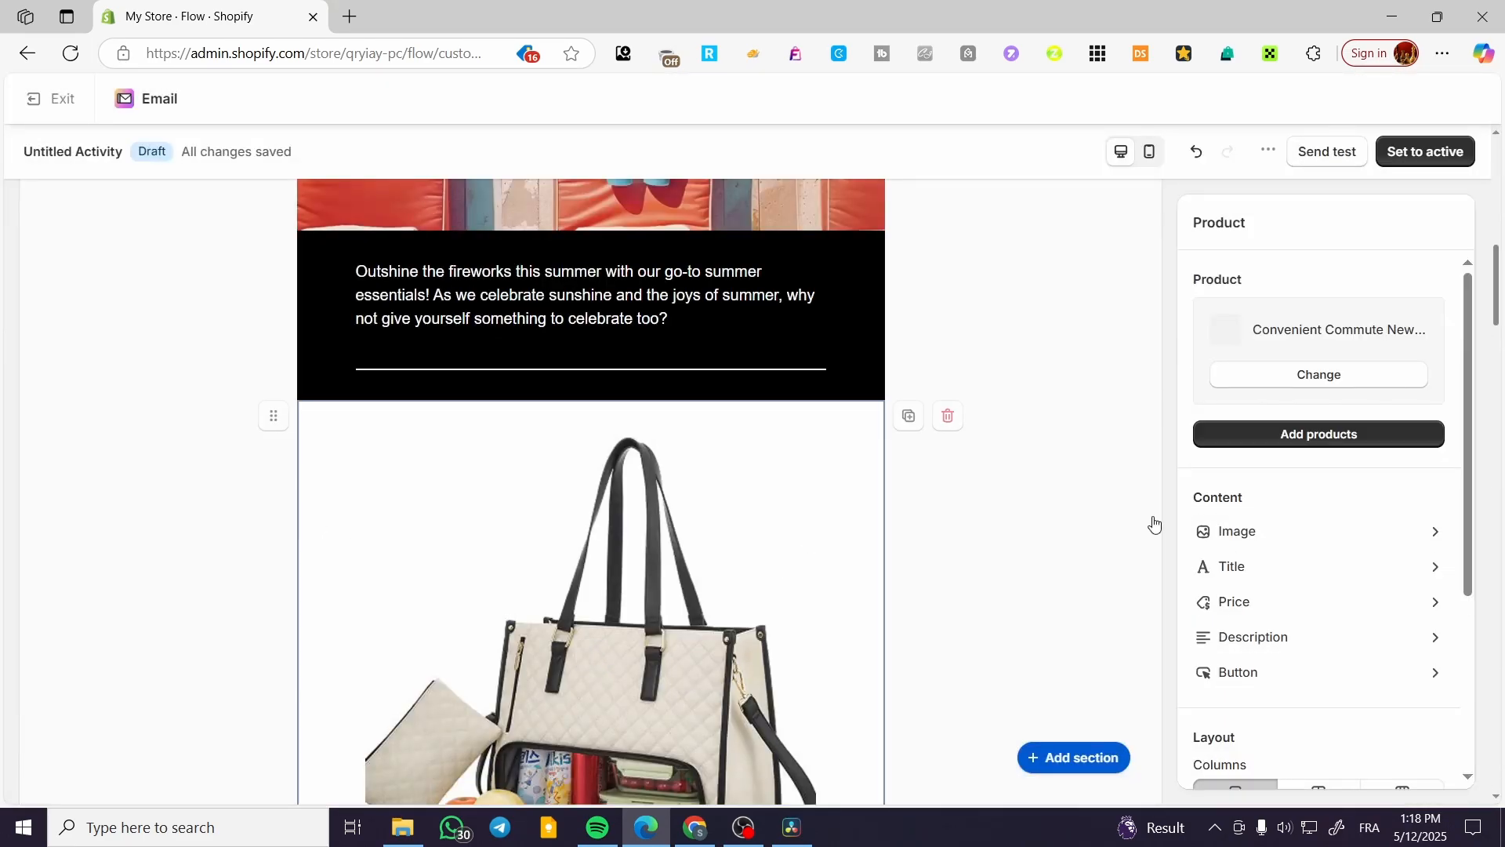
Add a Discount section directly below the lunch bag product section and close the discount selection without choosing a discount.
scroll(740, 528, "down", 3)
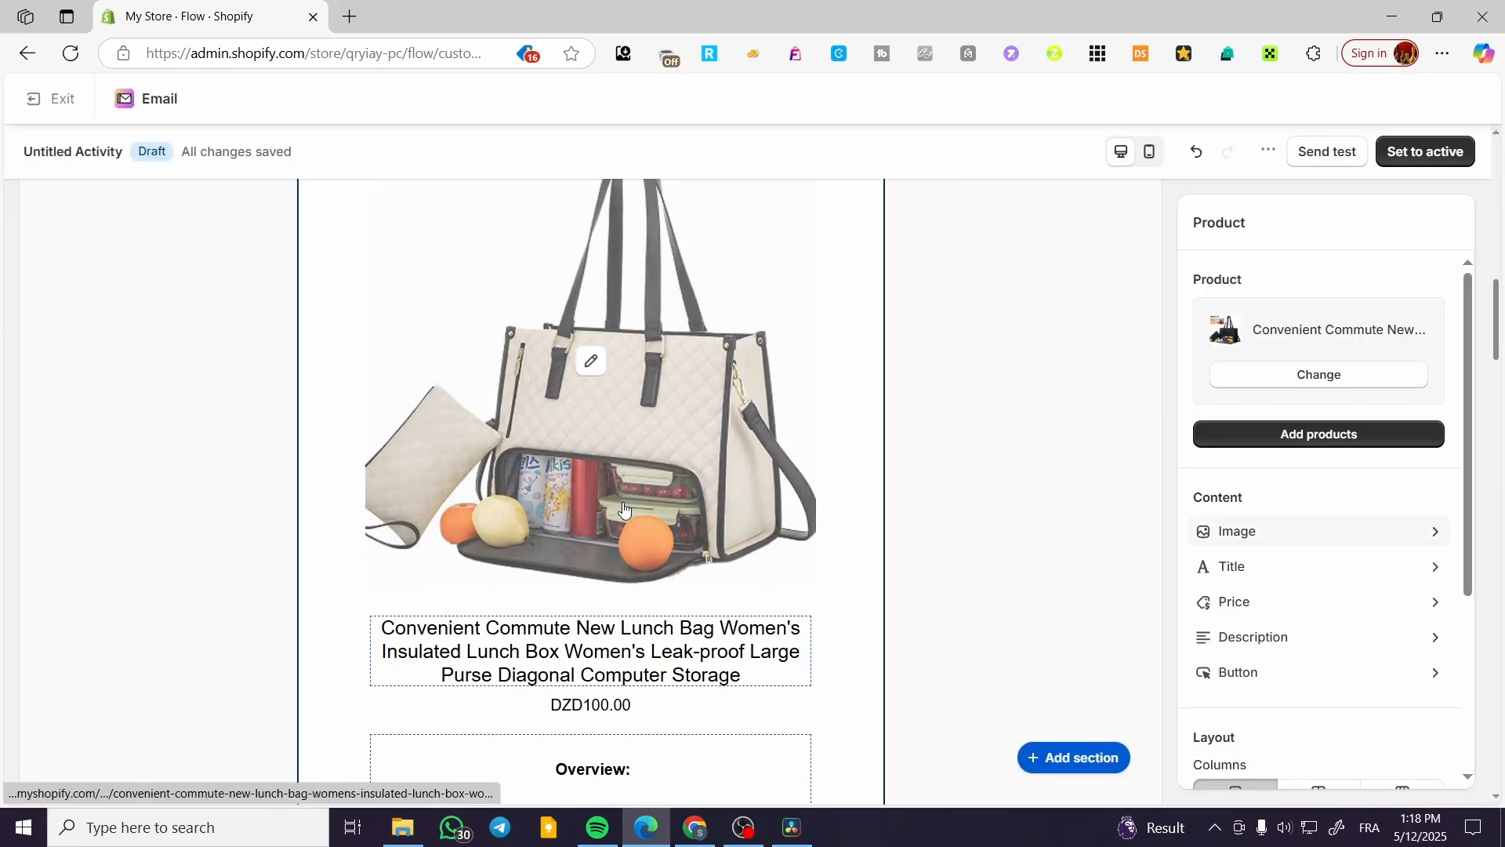
scroll(707, 497, "down", 6)
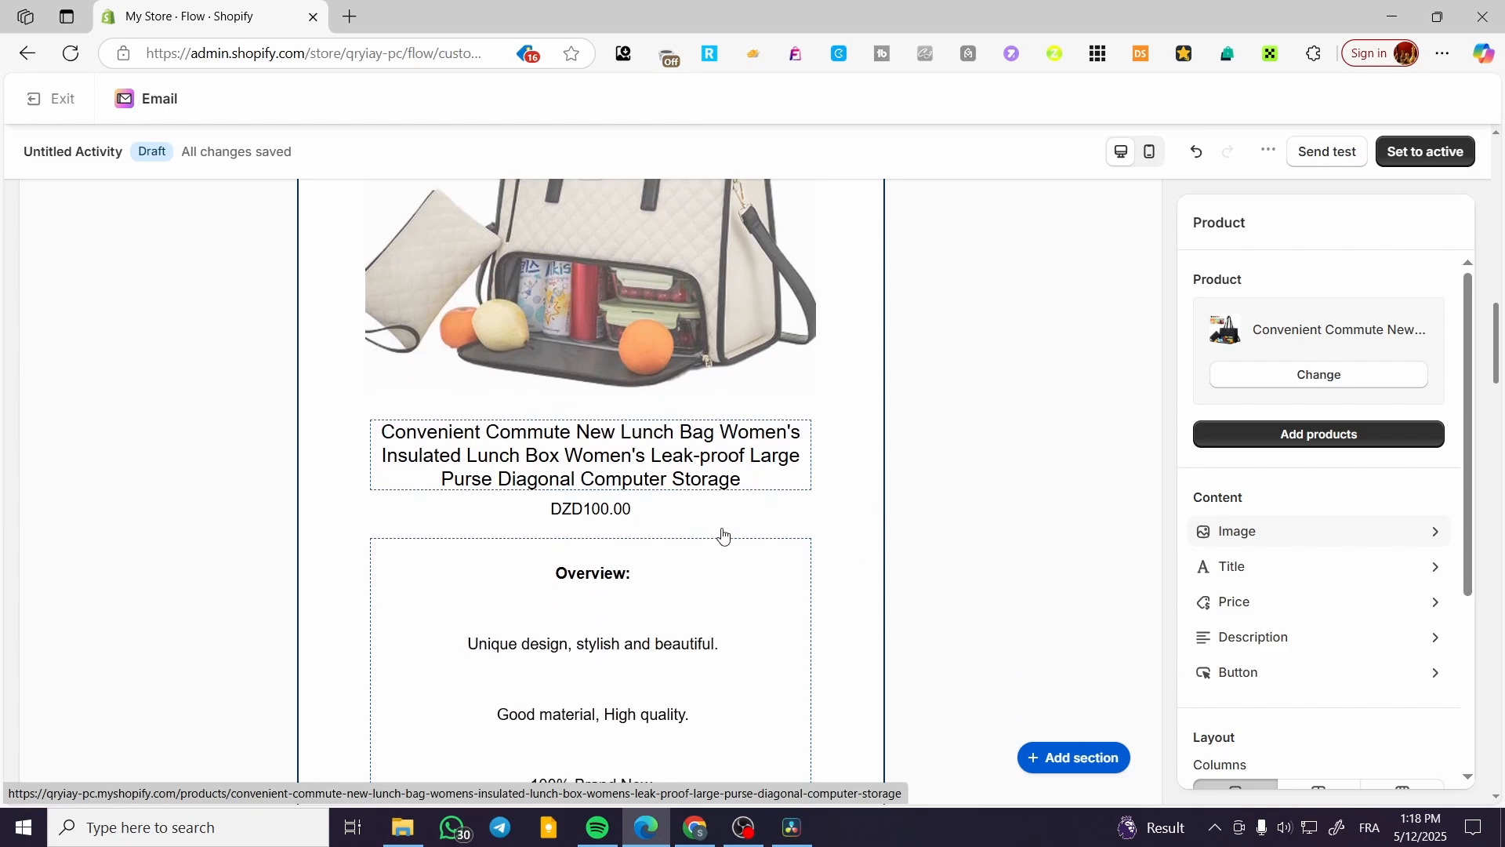
scroll(707, 497, "down", 20)
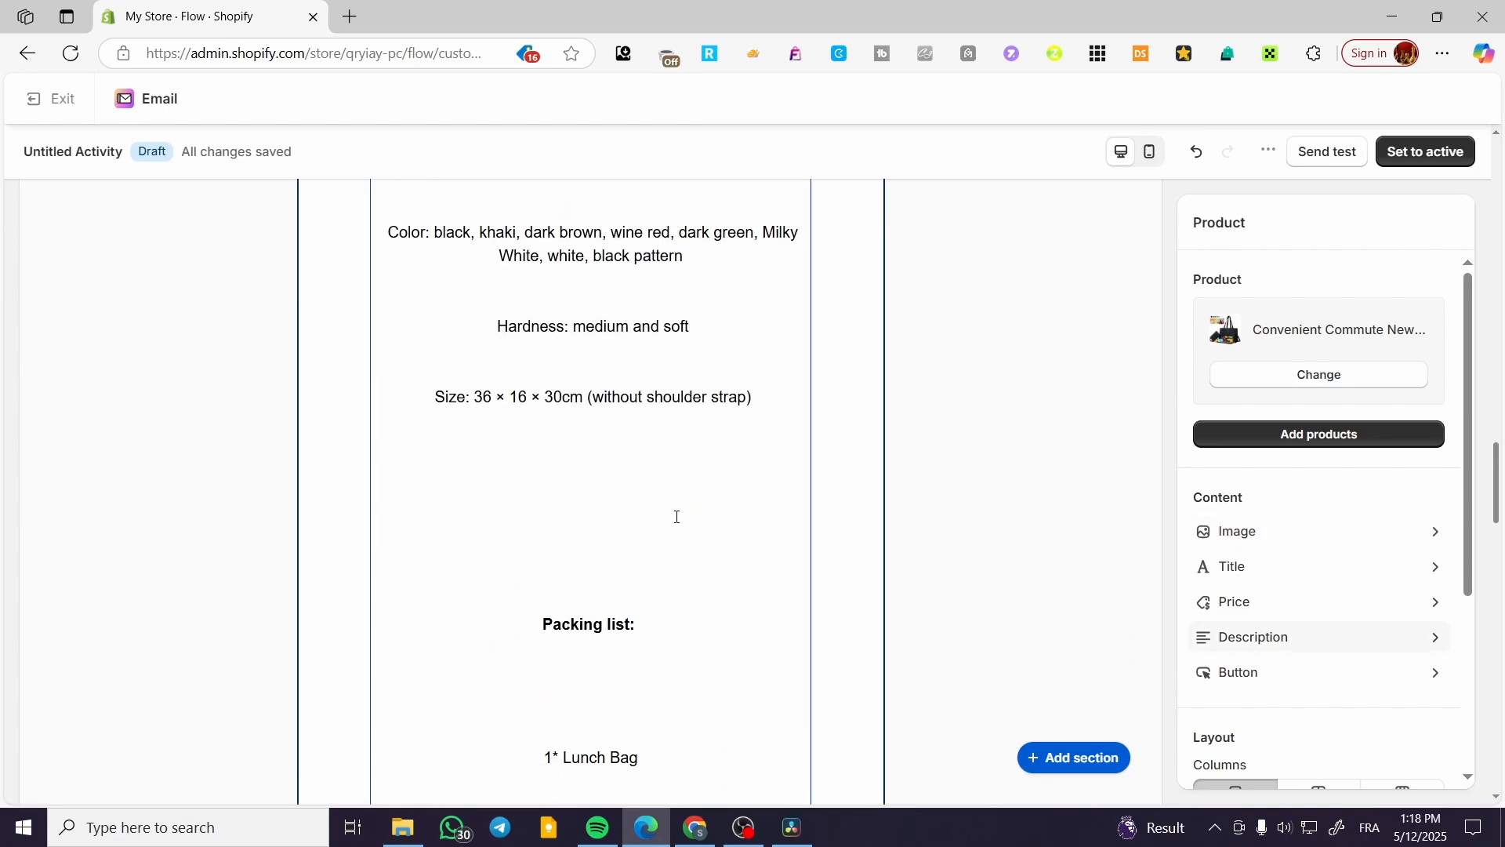
scroll(694, 489, "down", 8)
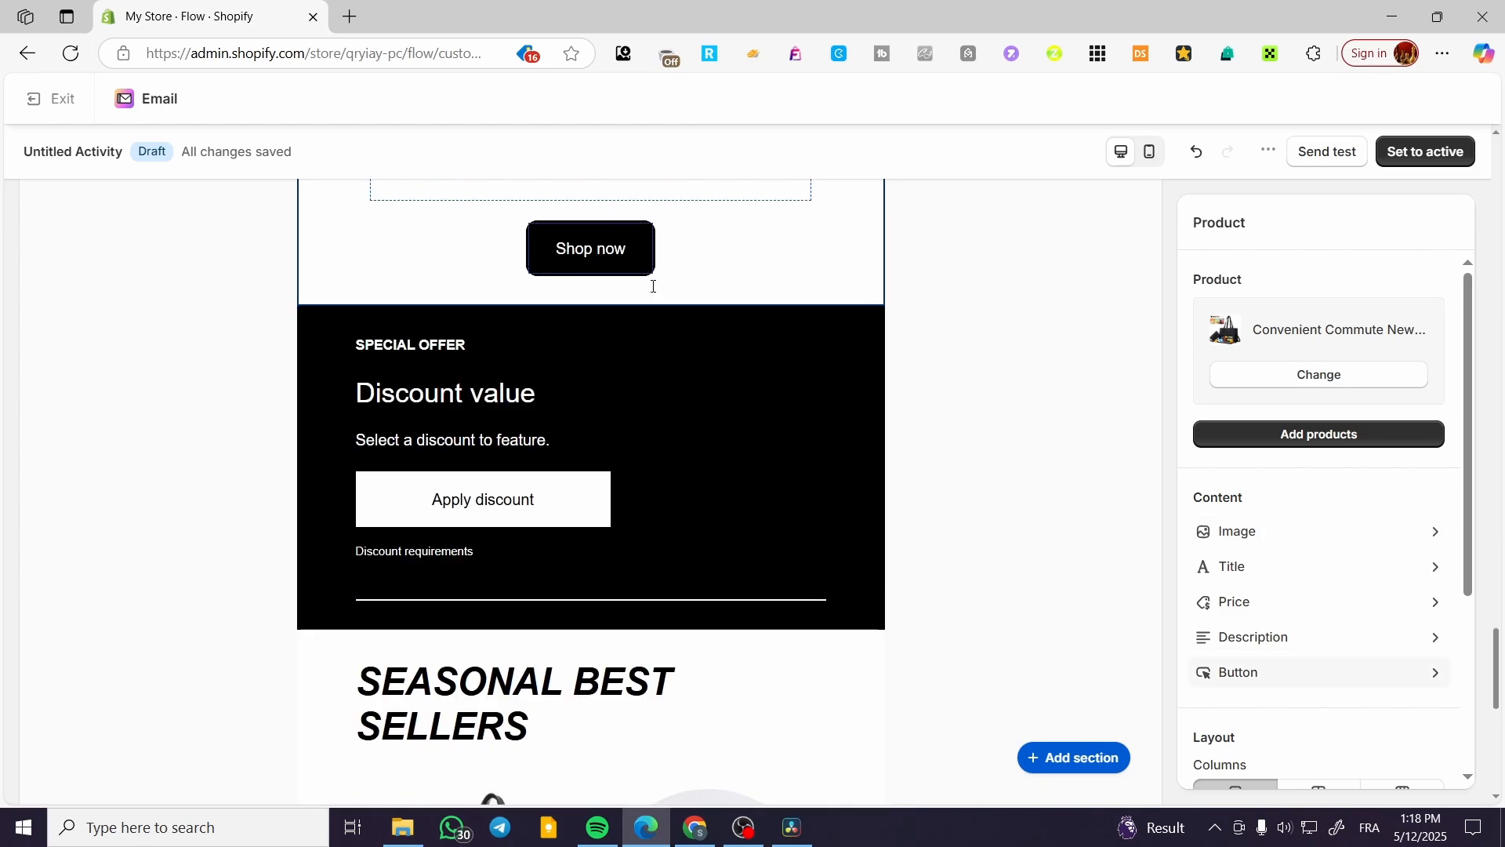
scroll(604, 478, "up", 5)
left_click(600, 584)
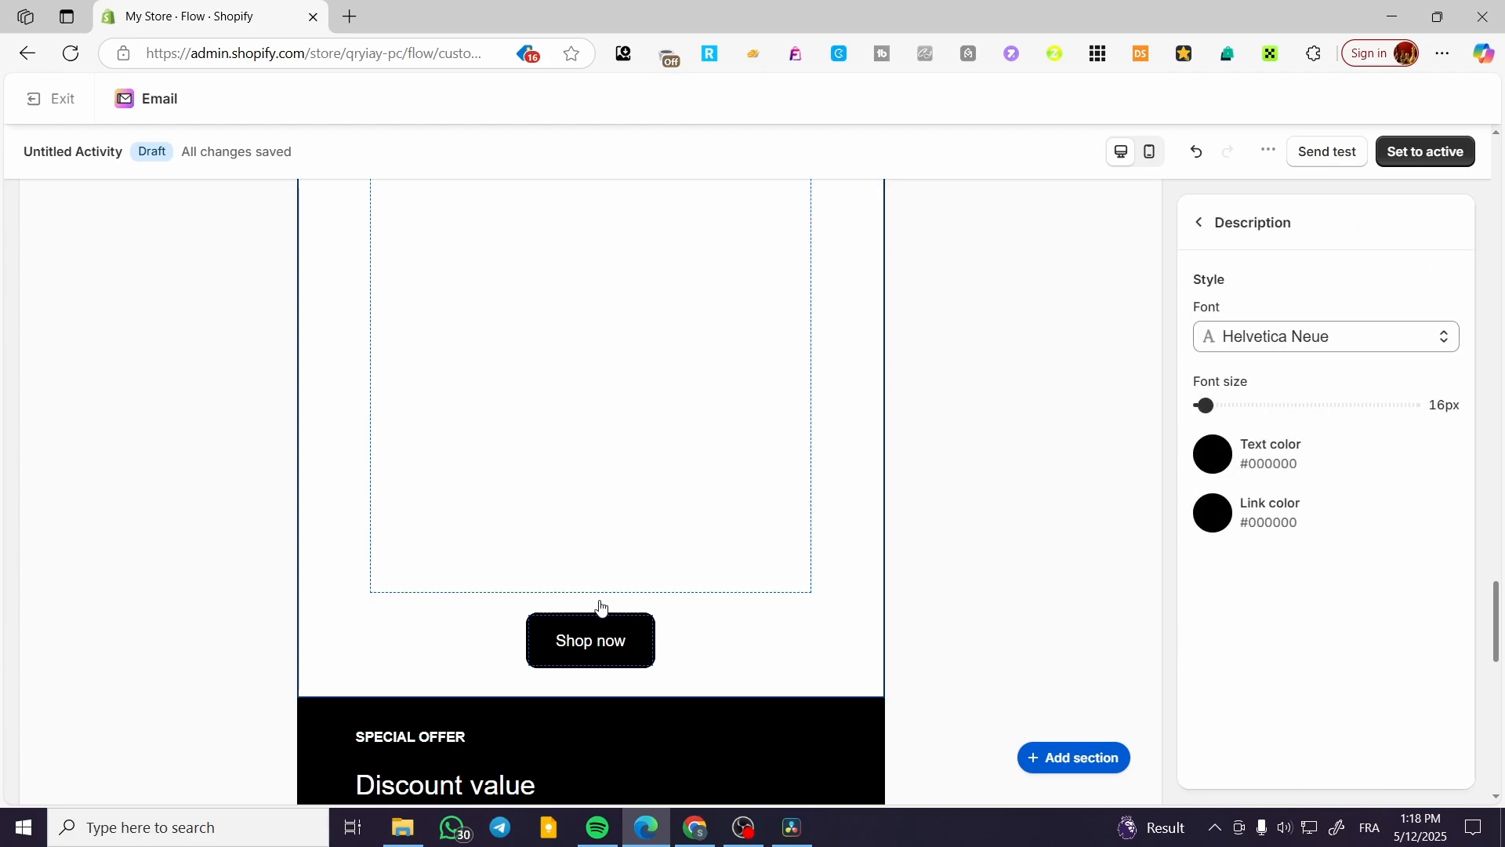
left_click(588, 697)
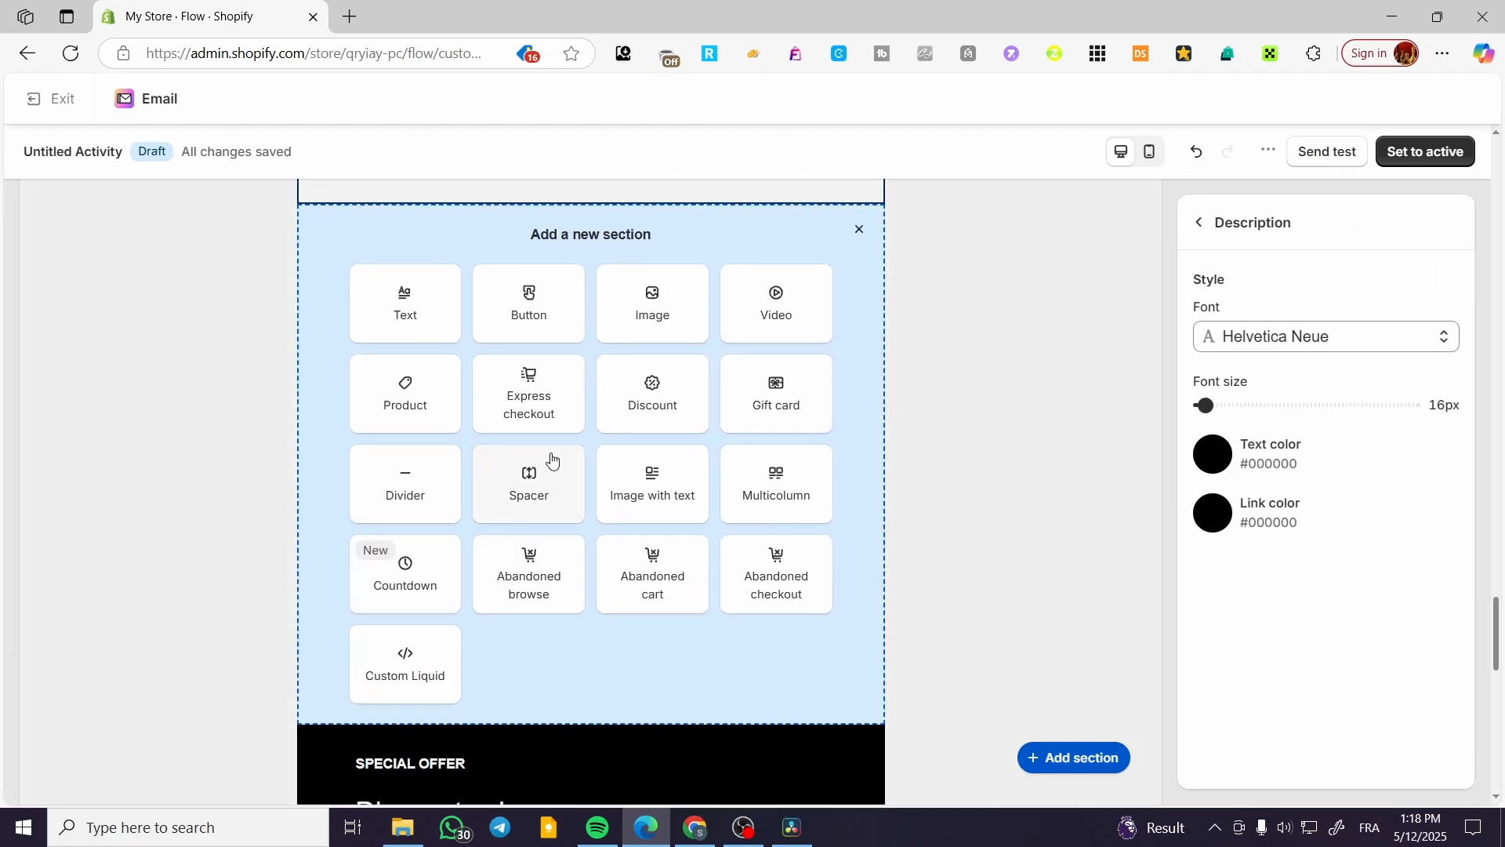
left_click(675, 406)
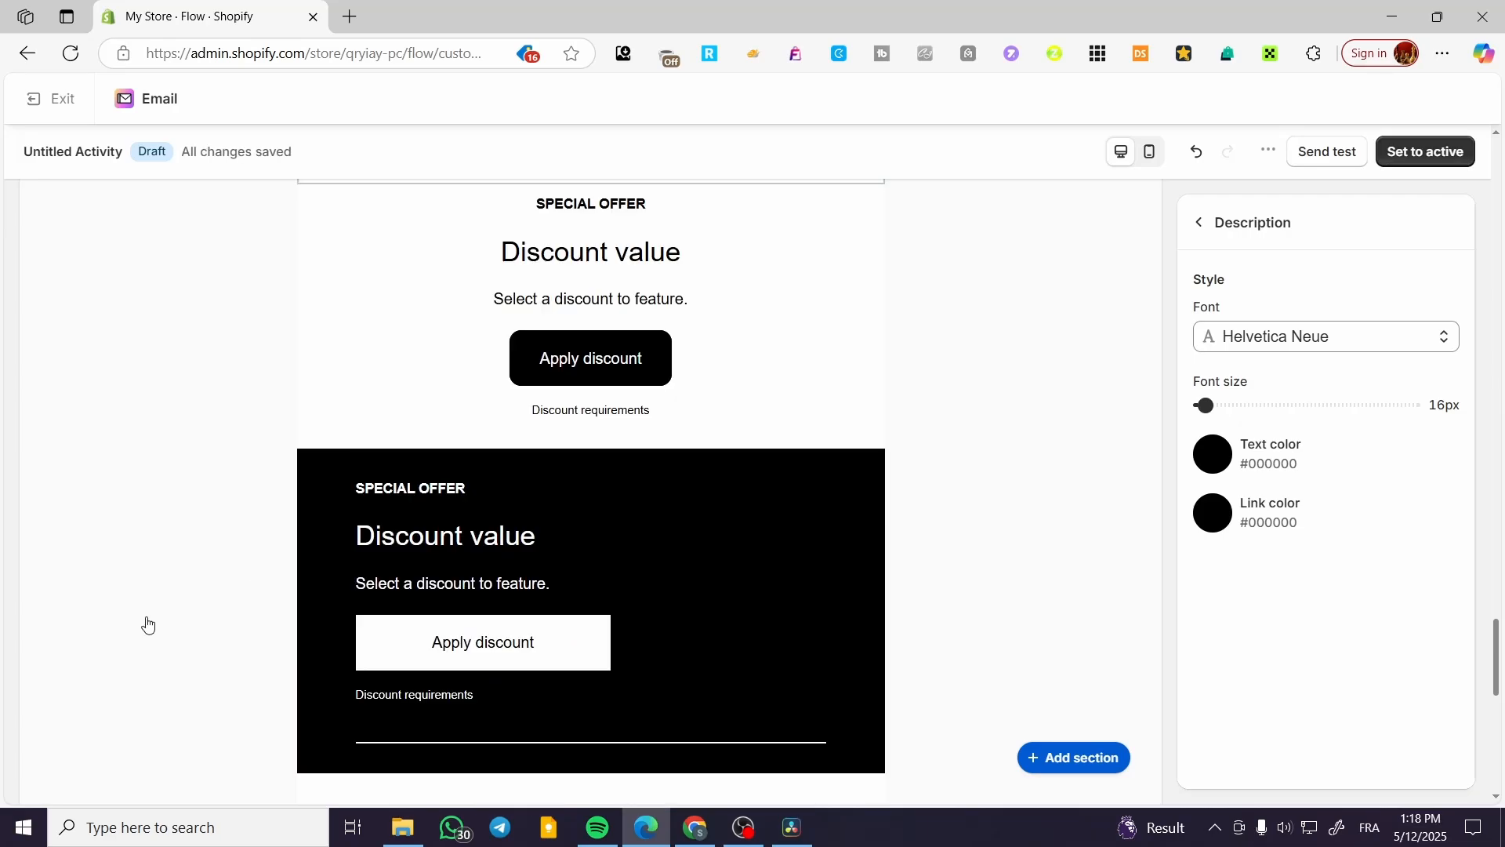
scroll(353, 627, "up", 4)
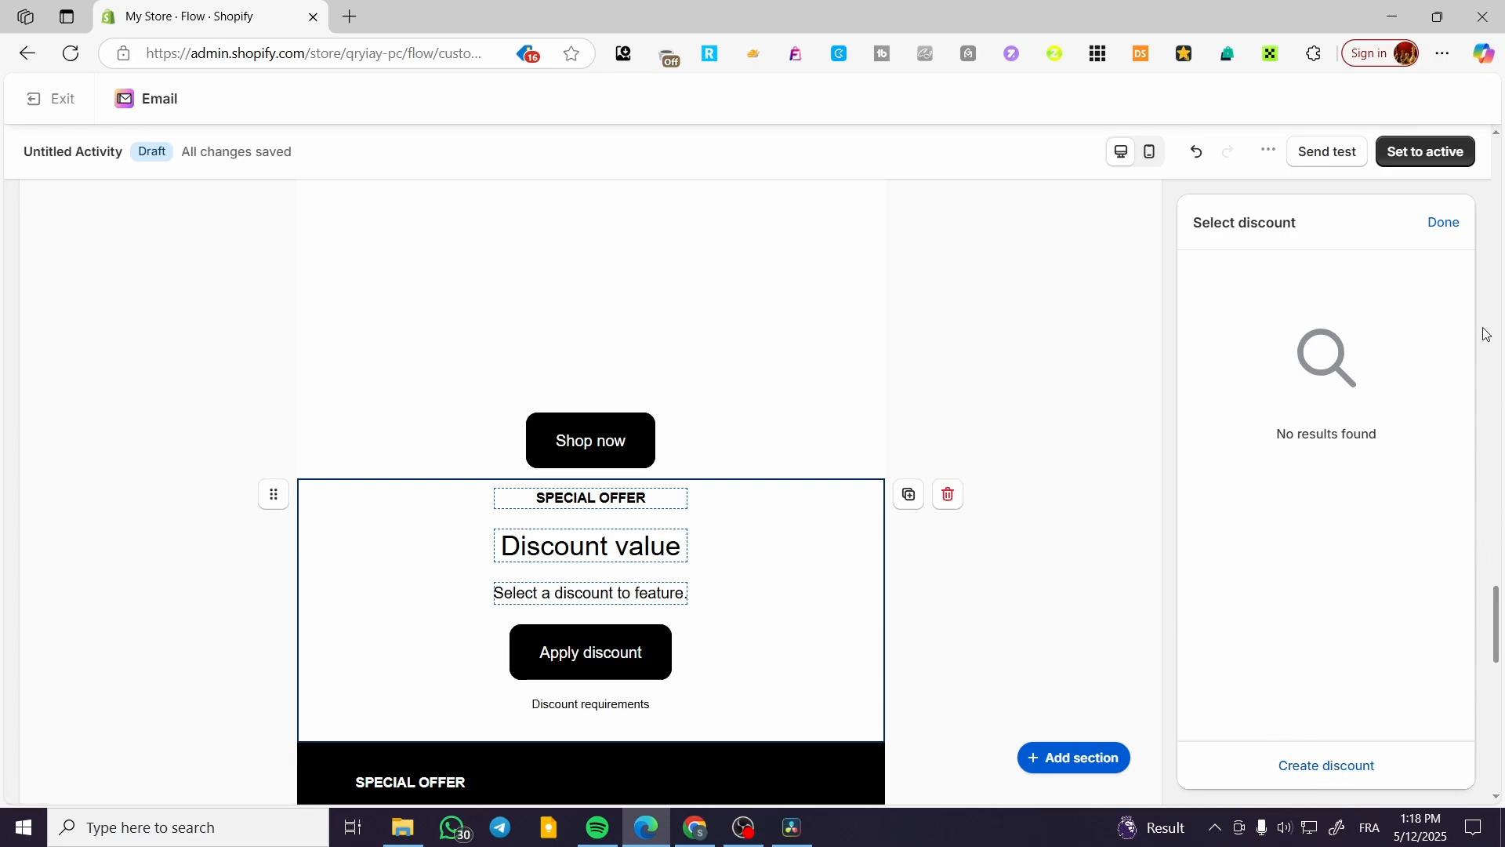
left_click(1450, 226)
scroll(533, 493, "down", 4)
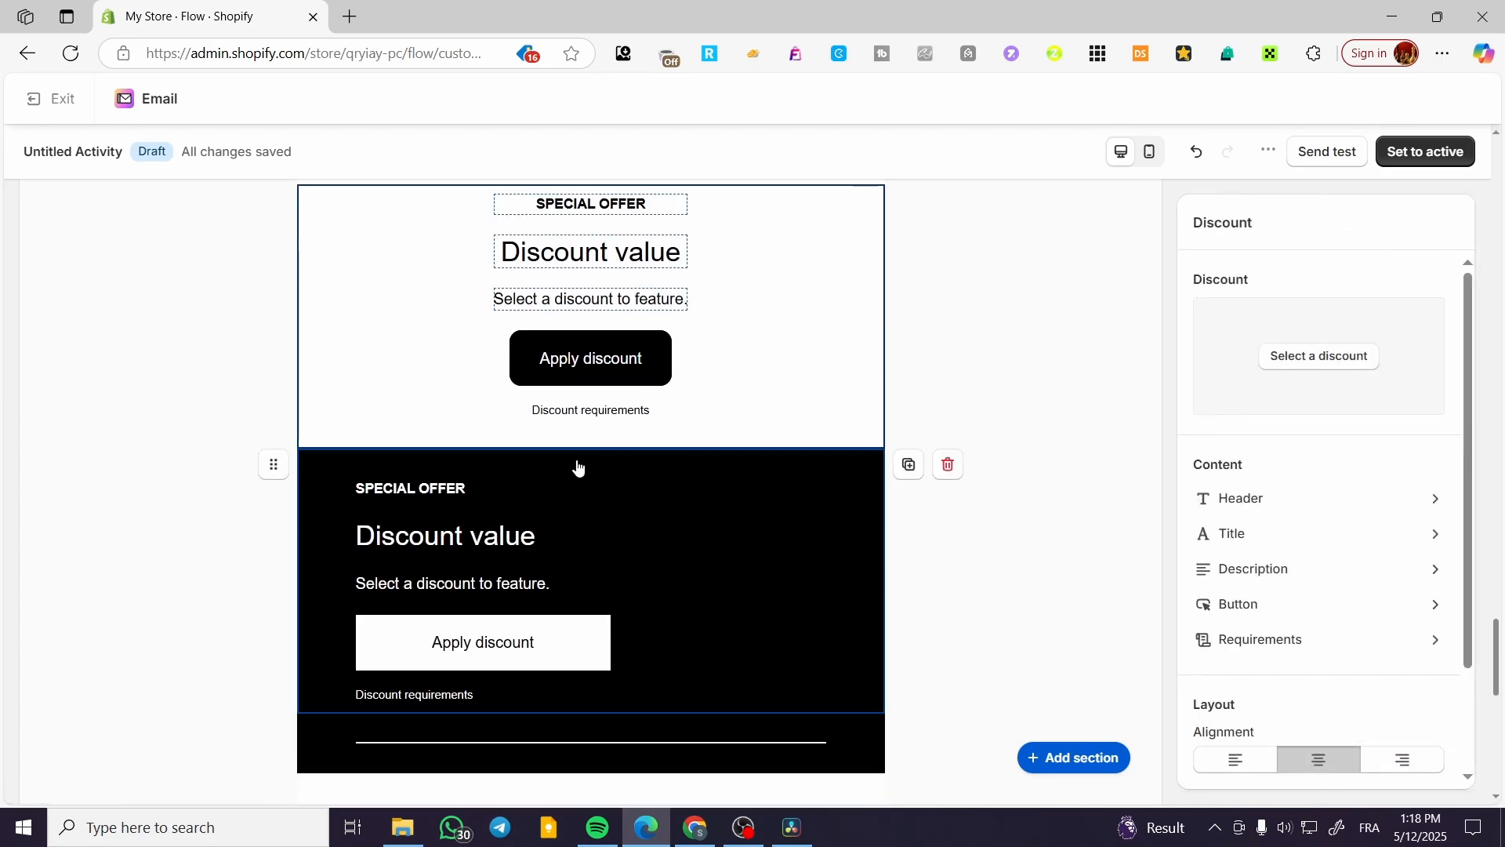
Add a Countdown section between the new Discount section and the black special offer section.
left_click(584, 451)
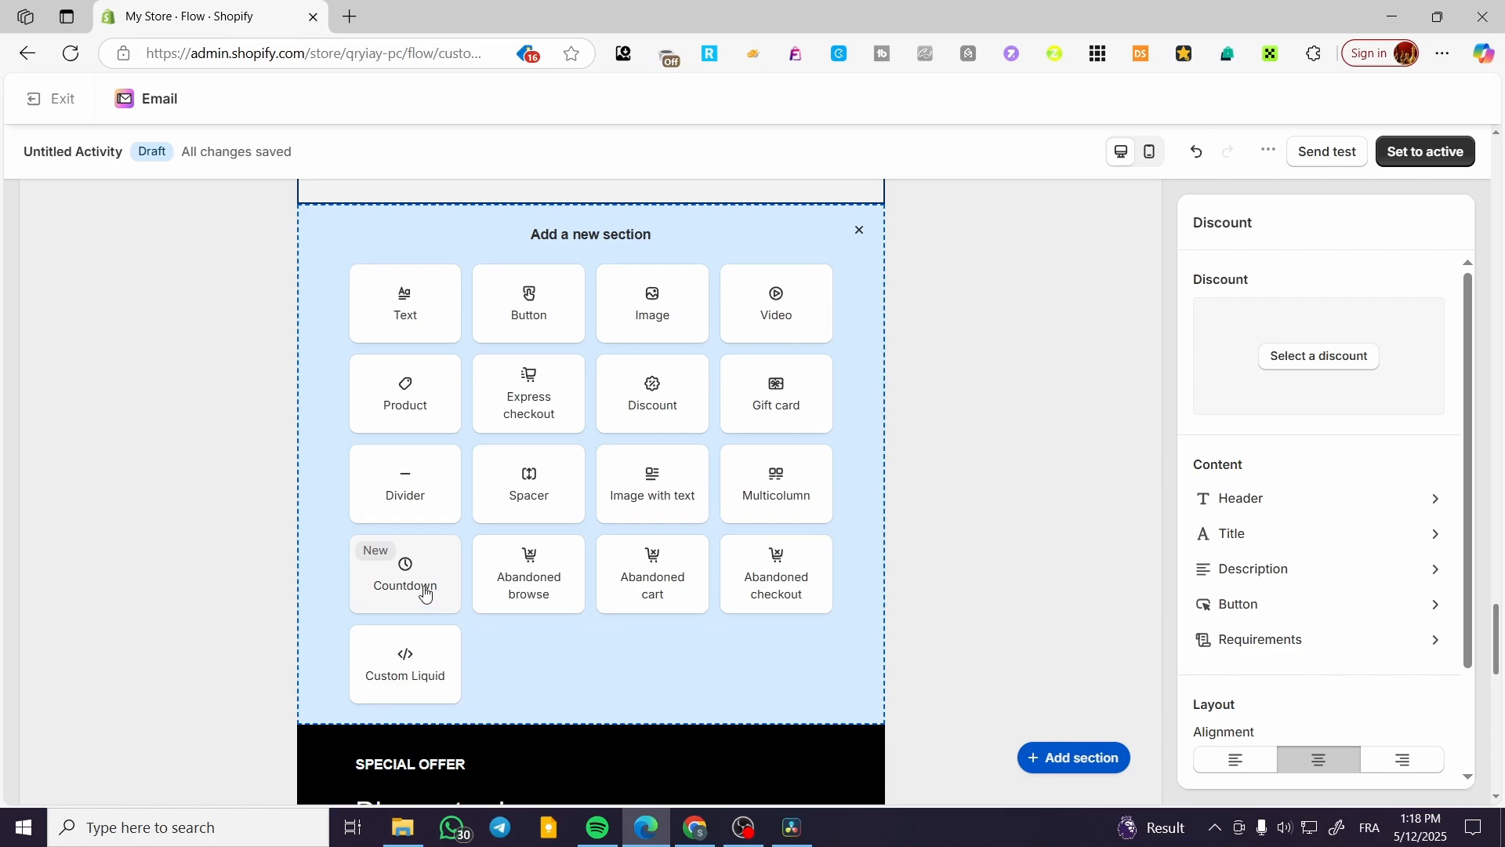
left_click(424, 594)
scroll(839, 529, "up", 3)
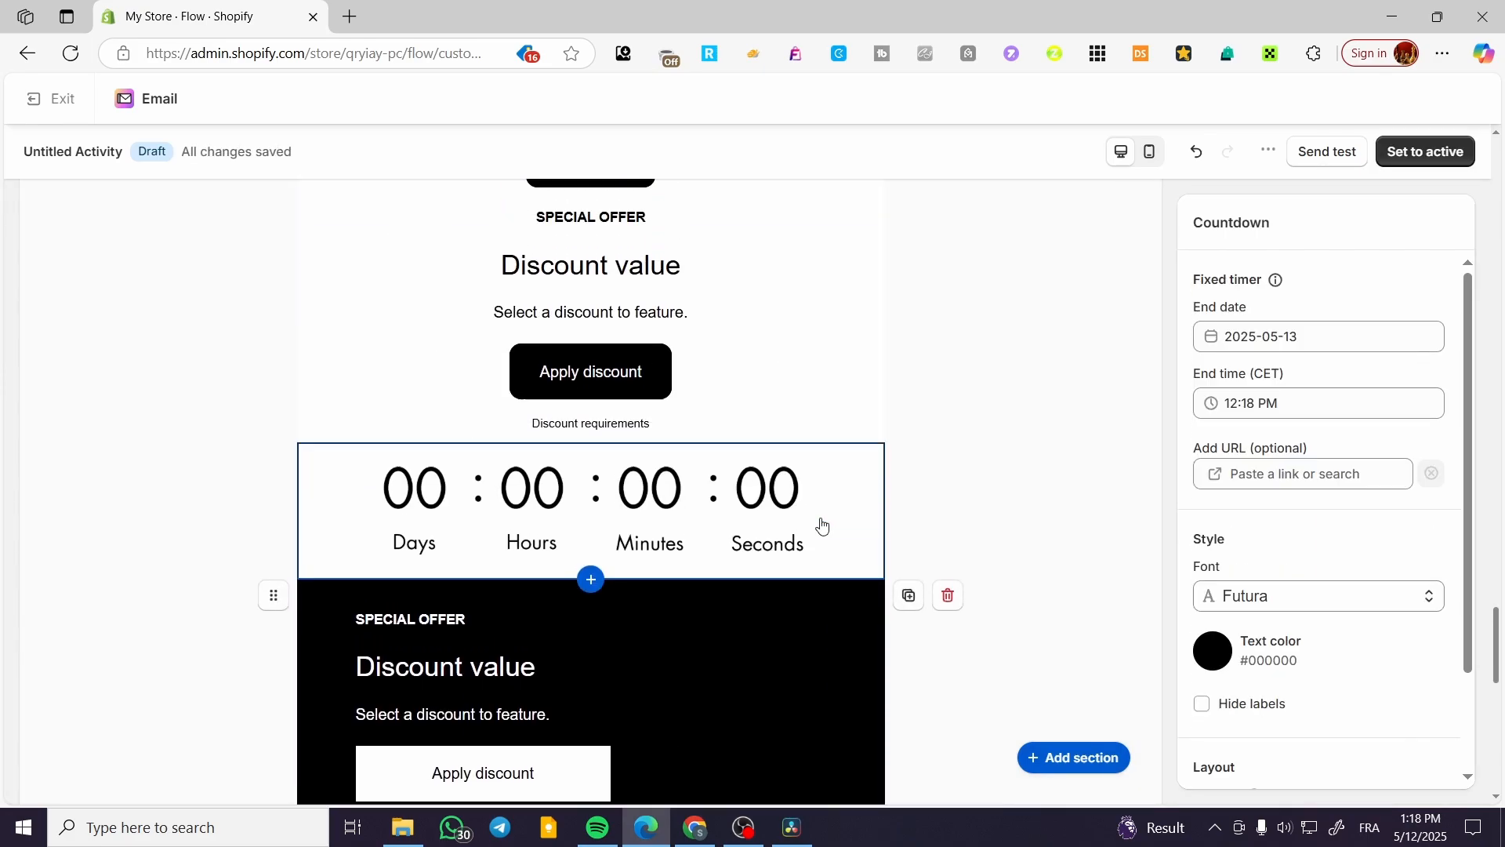
Delete the written text from the lunch bag product's description.
scroll(783, 580, "up", 10)
left_click(749, 544)
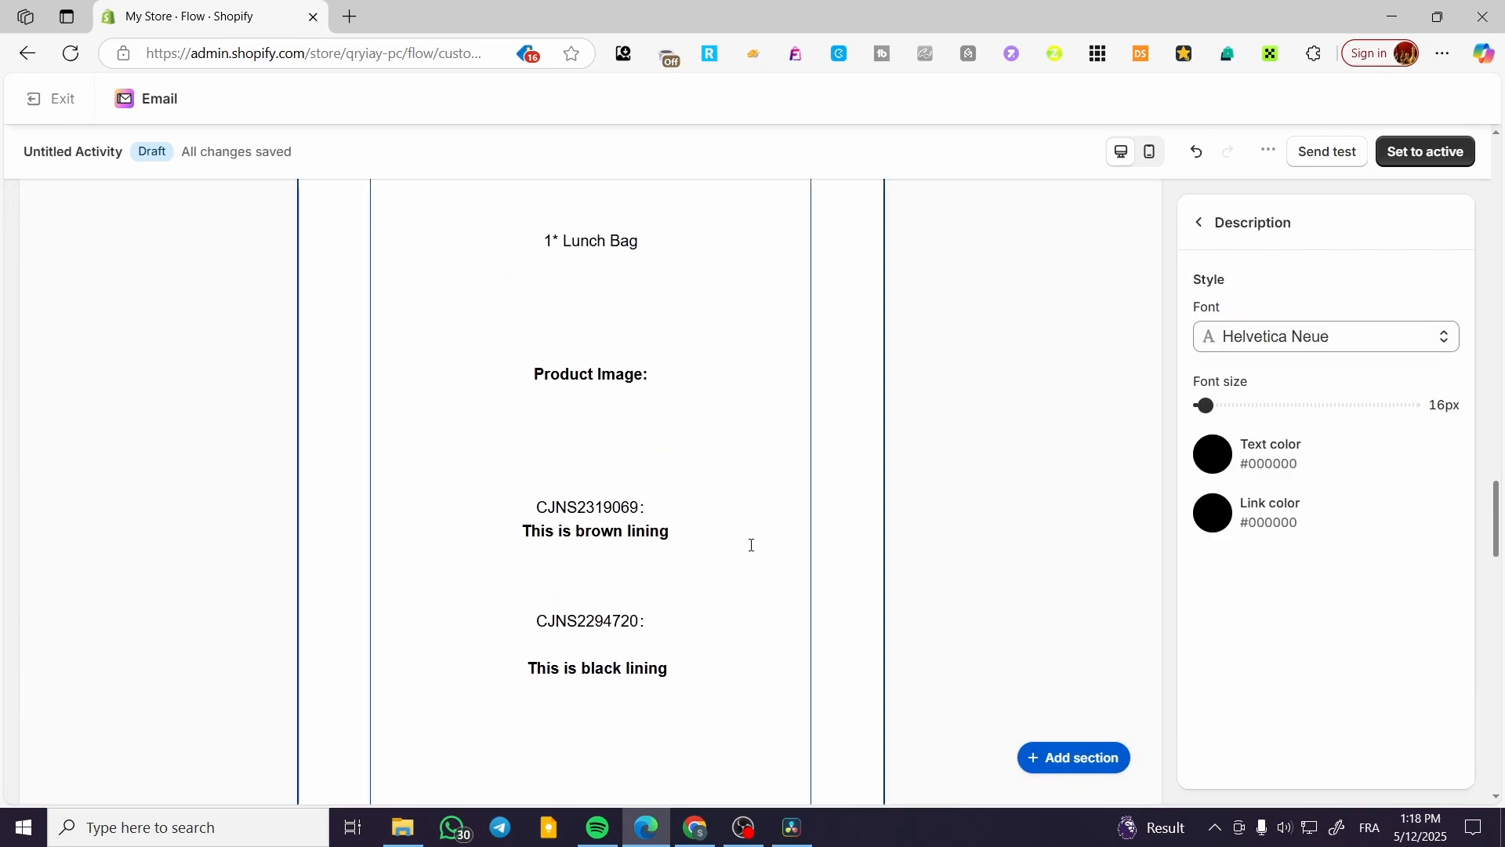
scroll(752, 549, "up", 12)
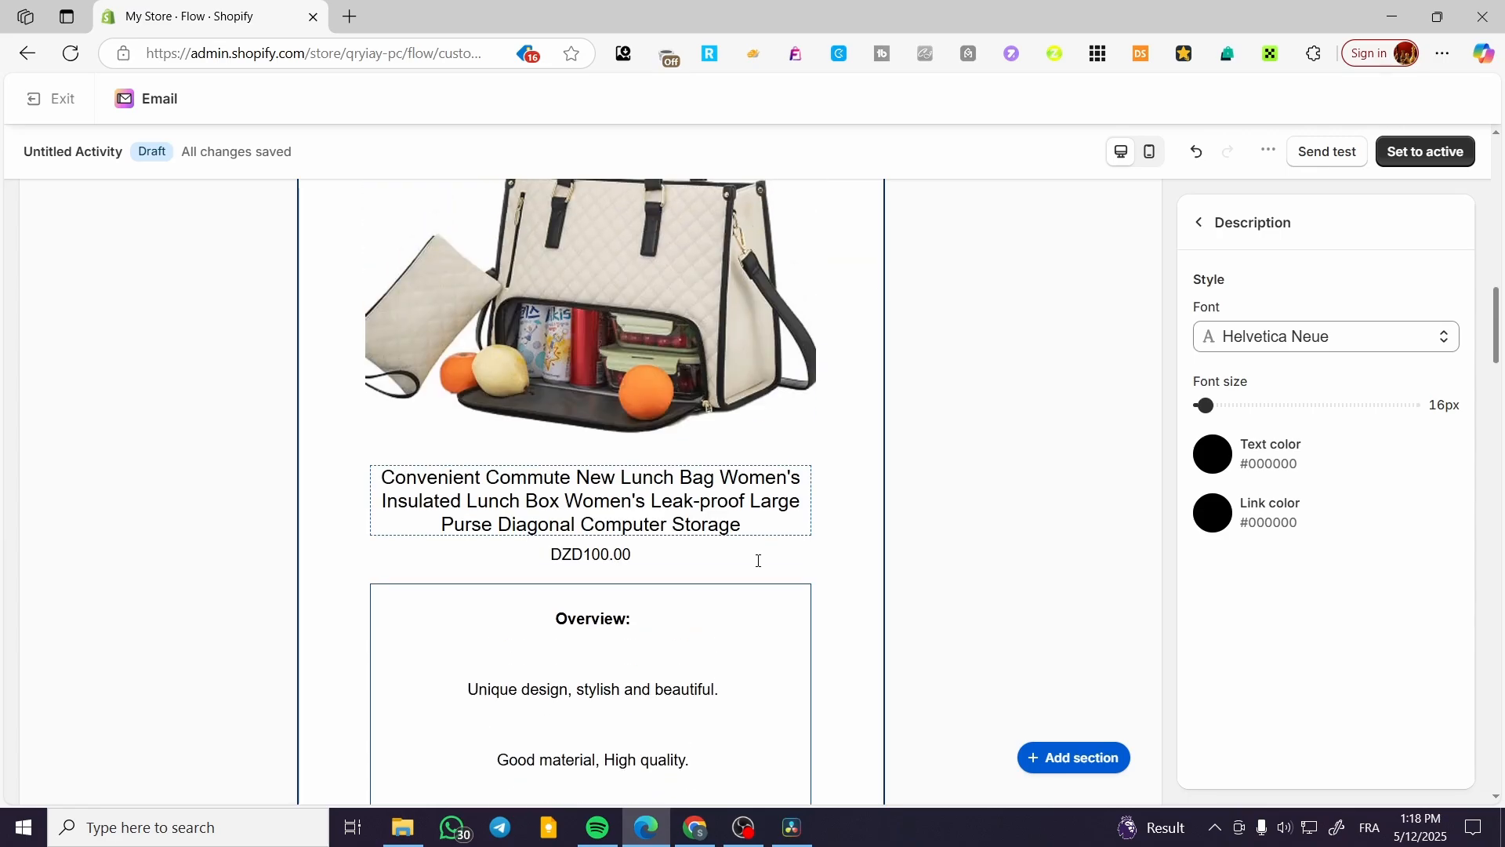
scroll(756, 561, "up", 5)
scroll(752, 562, "down", 8)
scroll(697, 507, "down", 7)
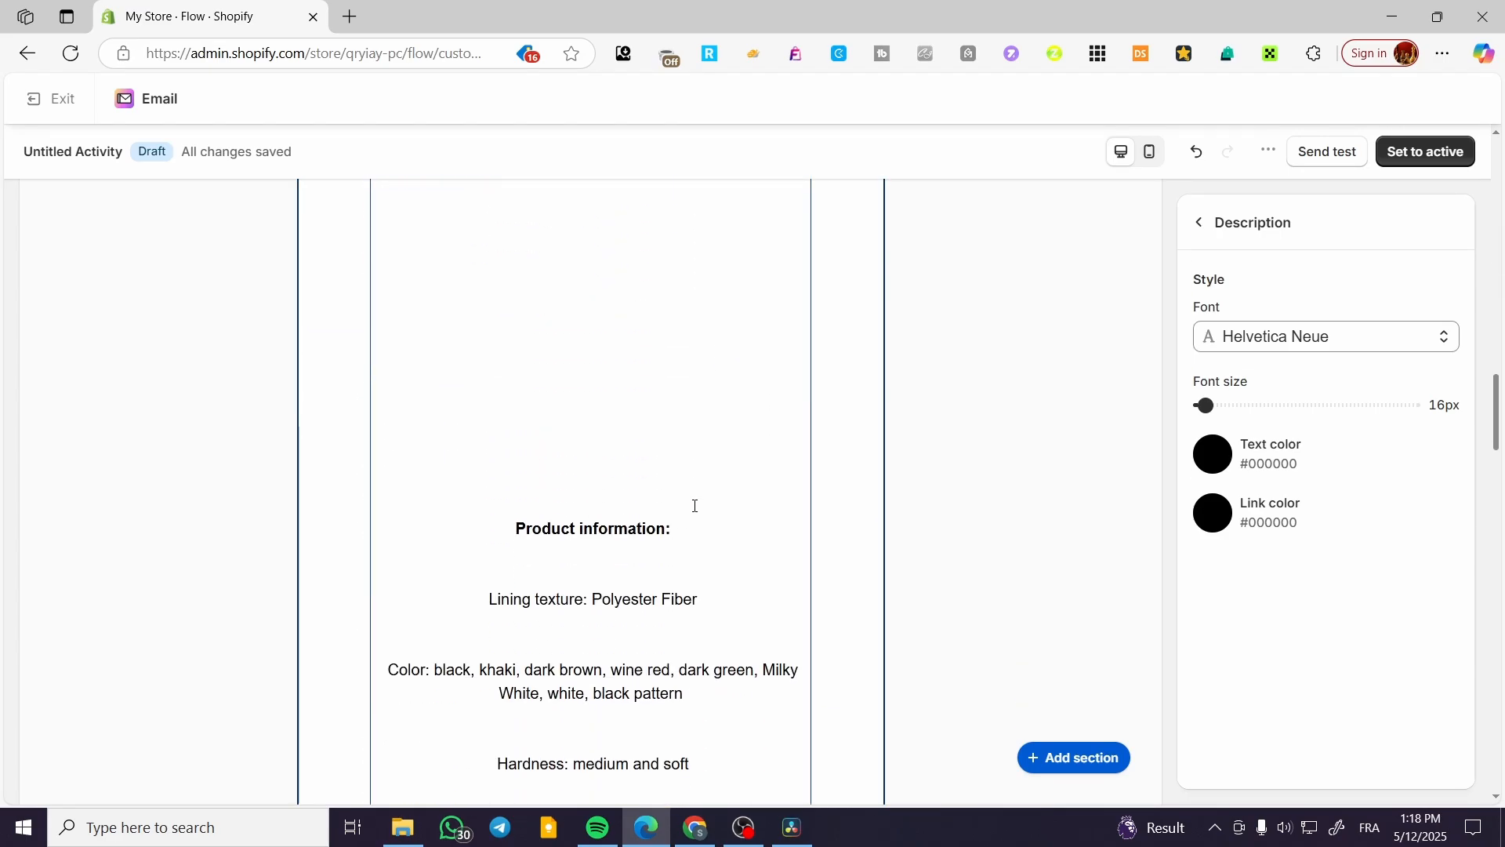
scroll(695, 507, "down", 12)
scroll(695, 511, "up", 9)
left_click_drag(719, 628, 491, 467)
key("BackSpace")
left_click(819, 534)
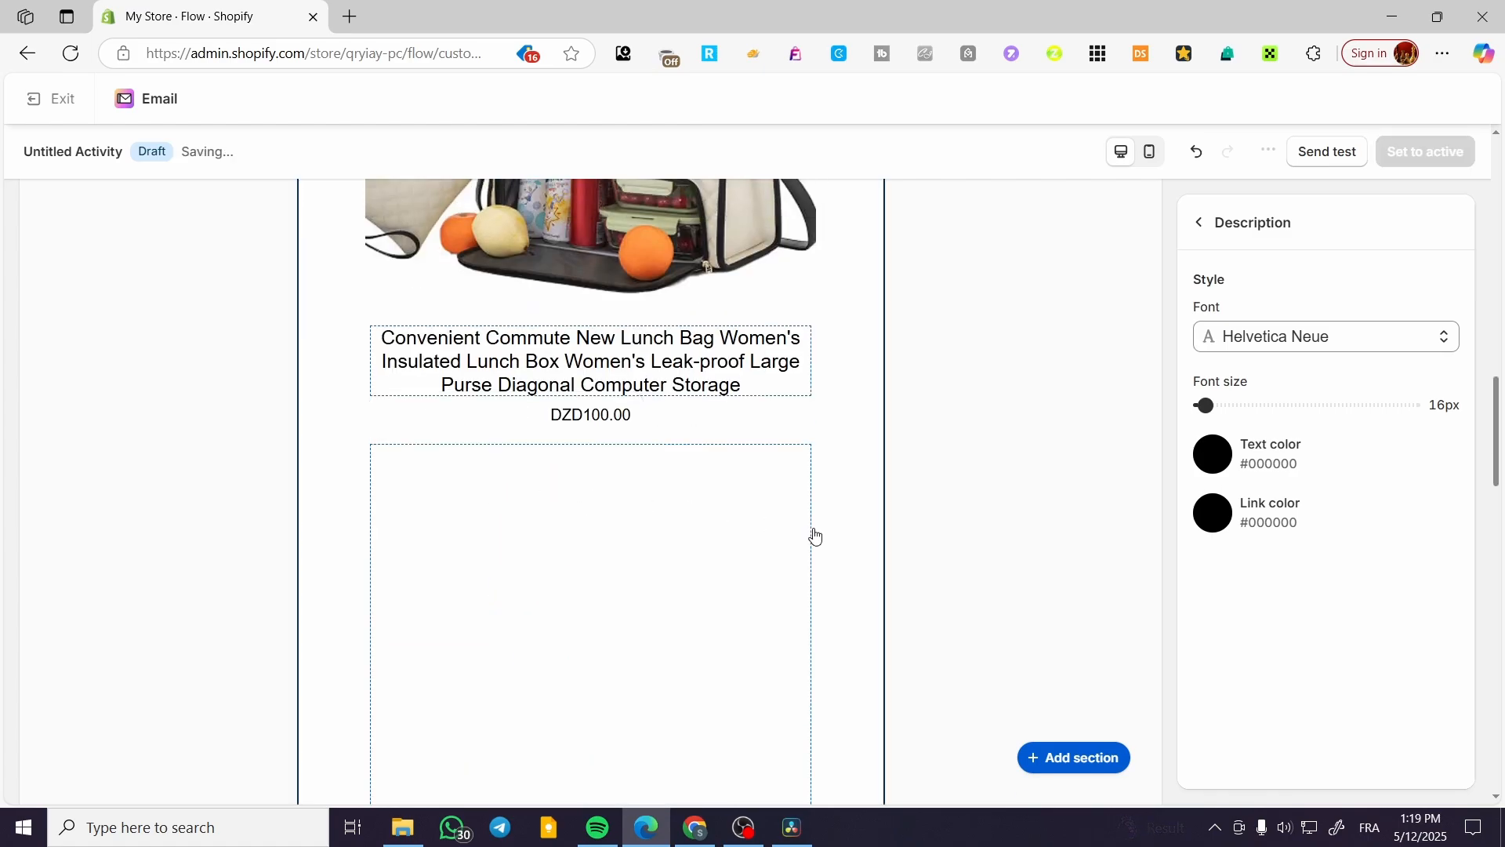
Remove the leftover blank lines from the lunch bag product's description to close the gap above its Shop now button.
left_click(717, 533)
scroll(575, 466, "down", 5)
left_click(662, 534)
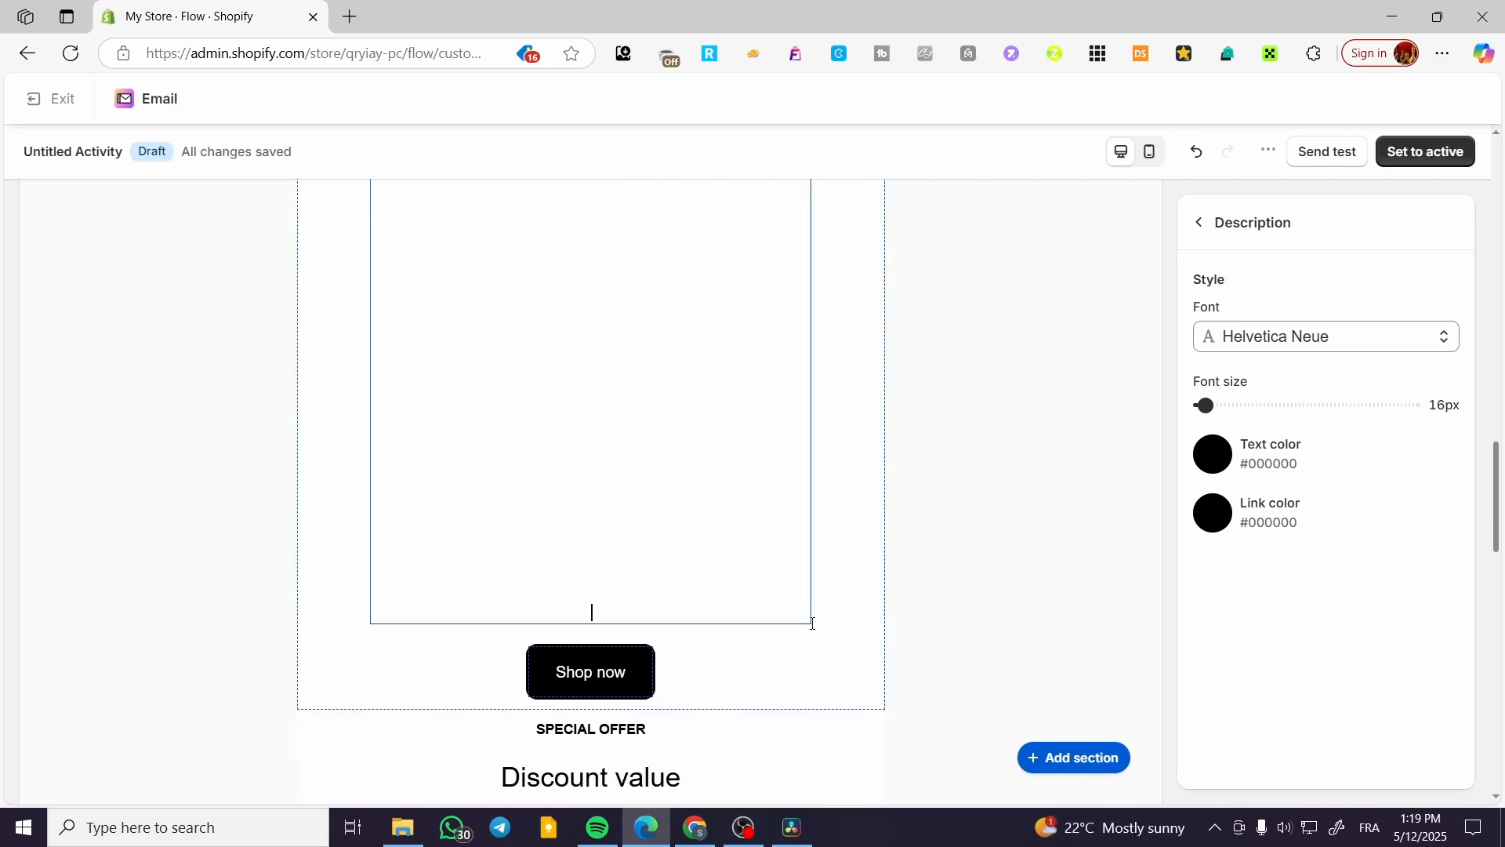
scroll(817, 596, "up", 5)
scroll(706, 595, "down", 4)
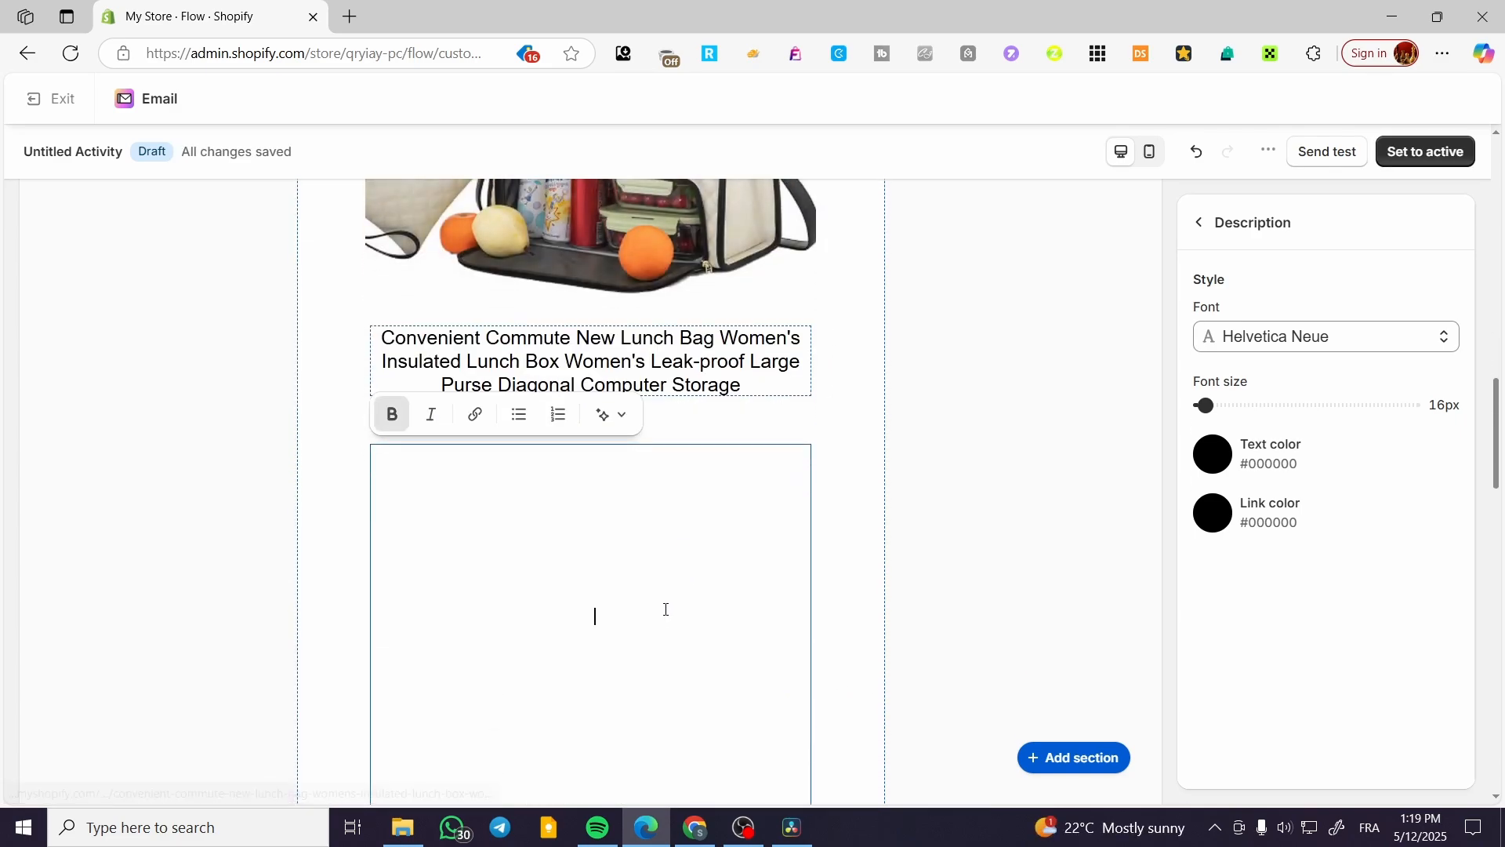
left_click(815, 513)
scroll(831, 511, "down", 3)
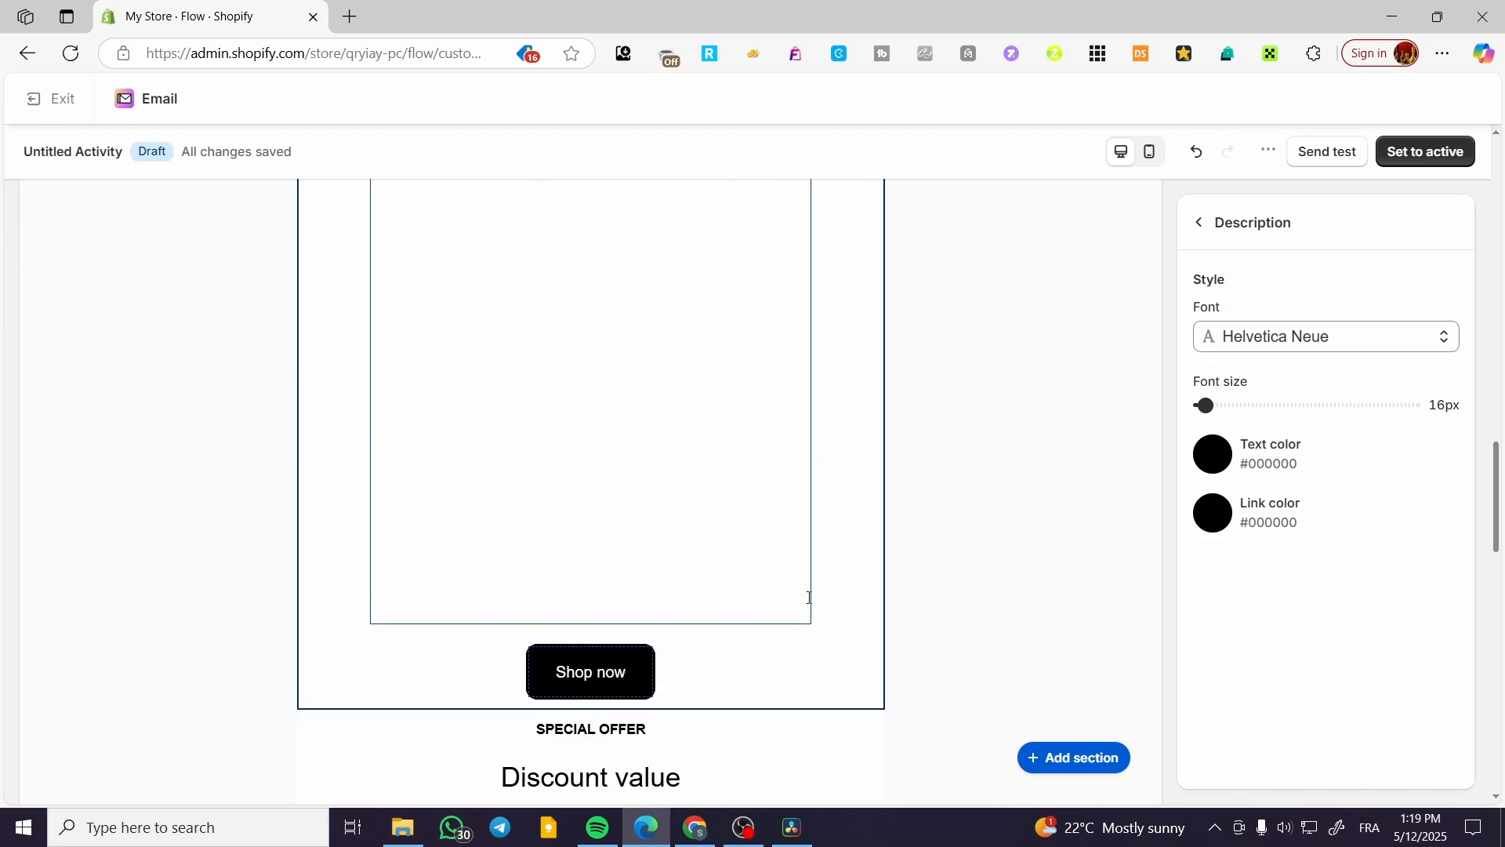
left_click(756, 535)
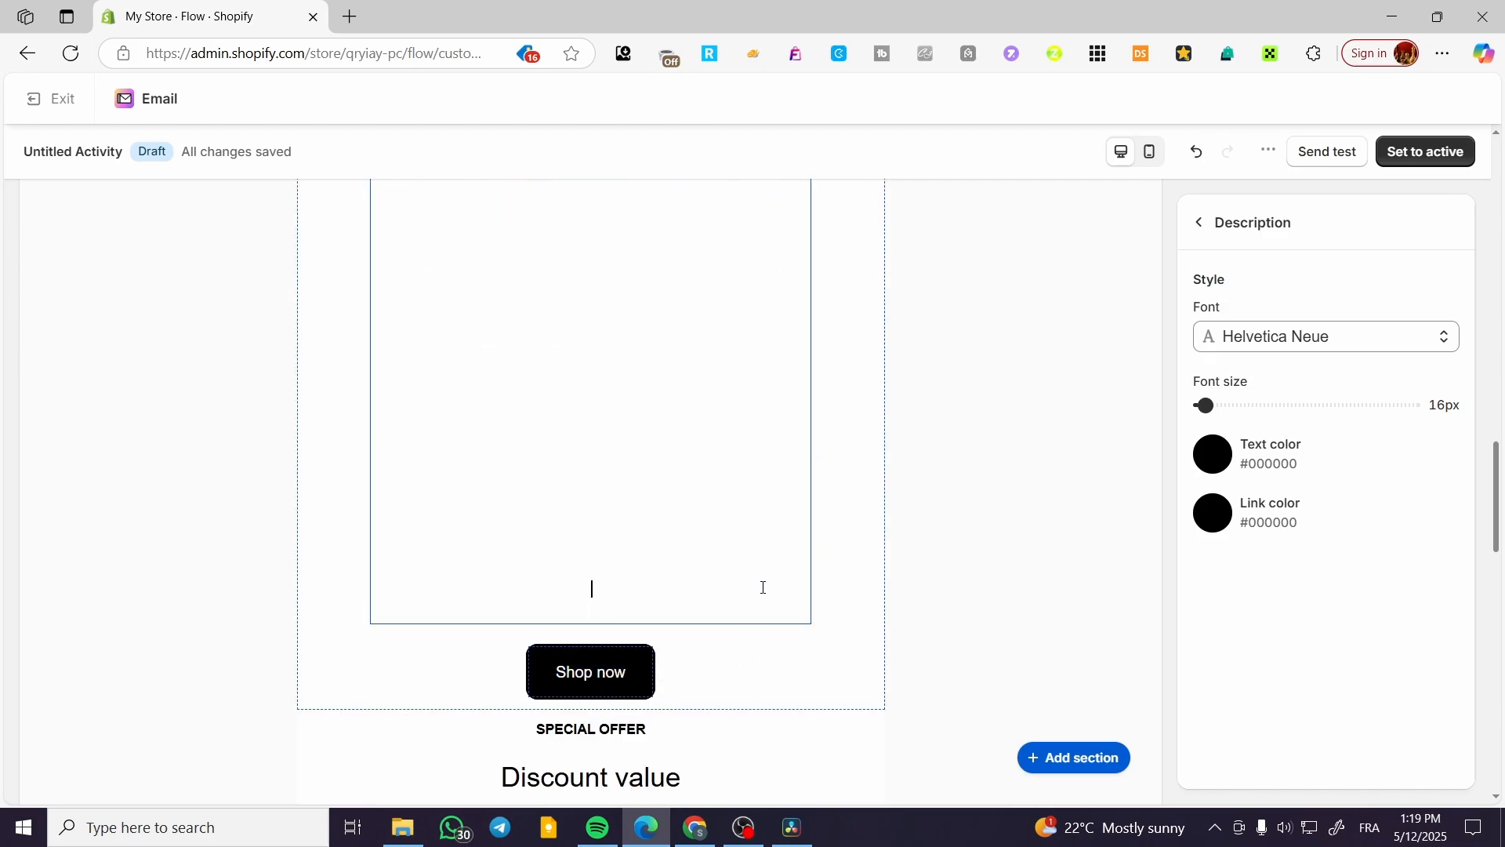
key("F11")
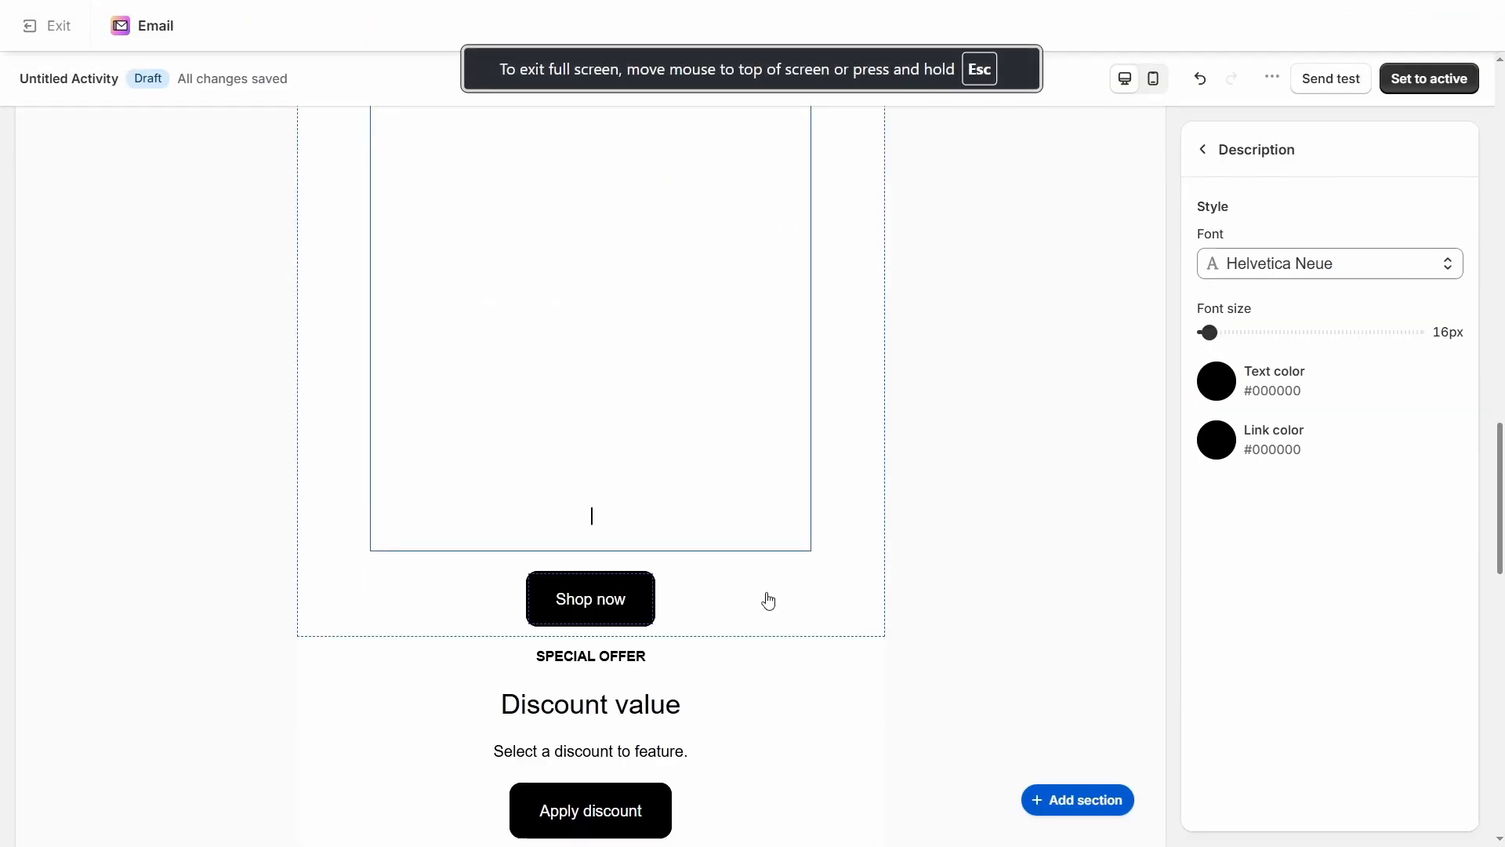
key("F11")
key("Delete")
key("BackSpace")
key("BackSpace")
key("BackSpace")
key("BackSpace")
key("BackSpace")
key("BackSpace")
key("BackSpace")
key("BackSpace")
key("BackSpace")
key("BackSpace")
key("BackSpace")
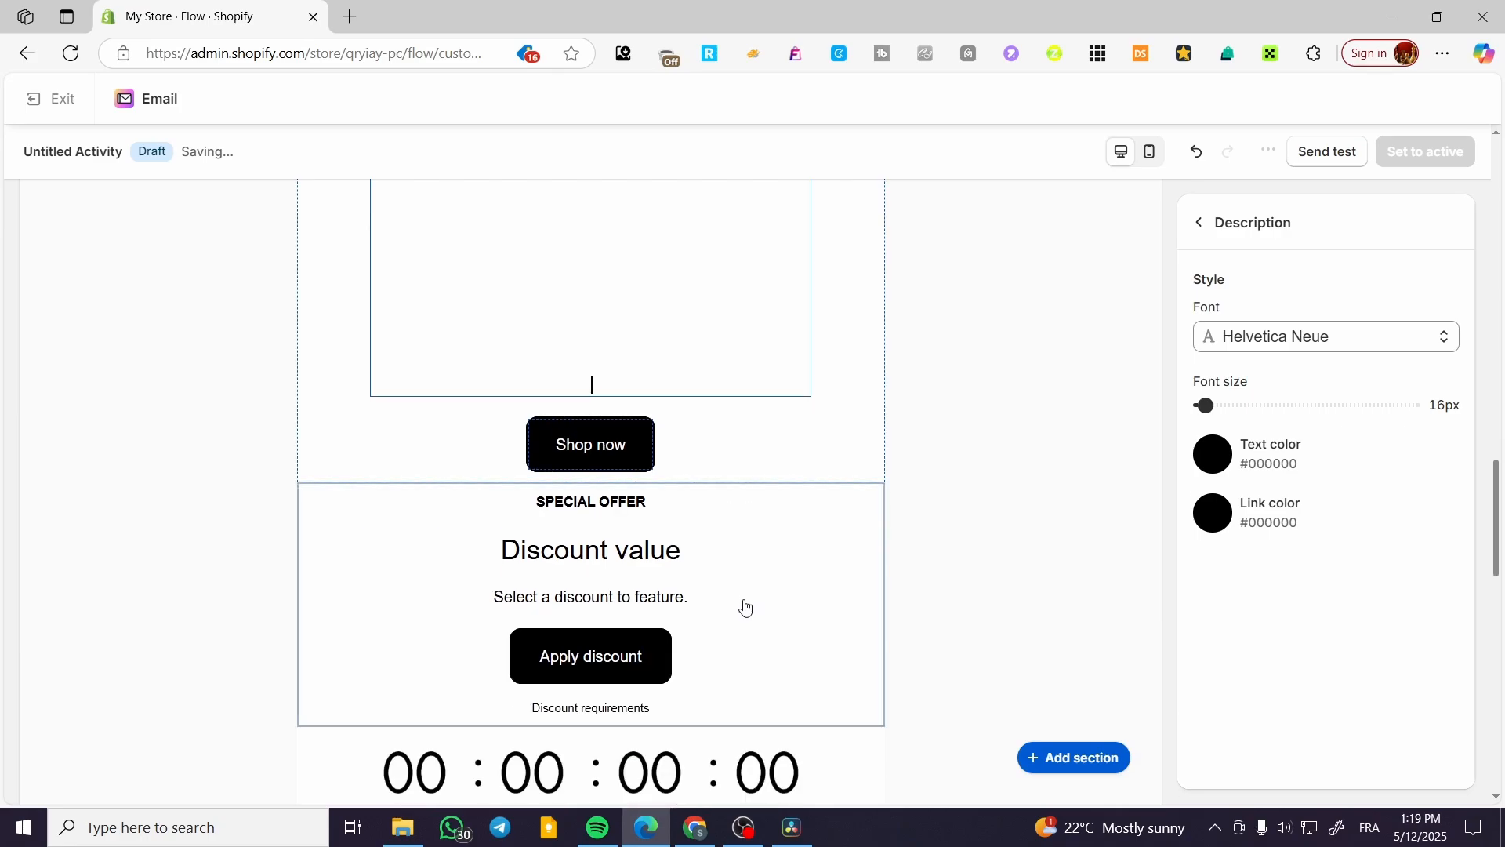
scroll(742, 599, "up", 7)
scroll(744, 602, "down", 5)
key("BackSpace")
key("BackSpace")
key("BackSpace")
key("BackSpace")
key("BackSpace")
key("BackSpace")
key("BackSpace")
key("BackSpace")
key("BackSpace")
key("BackSpace")
key("BackSpace")
key("BackSpace")
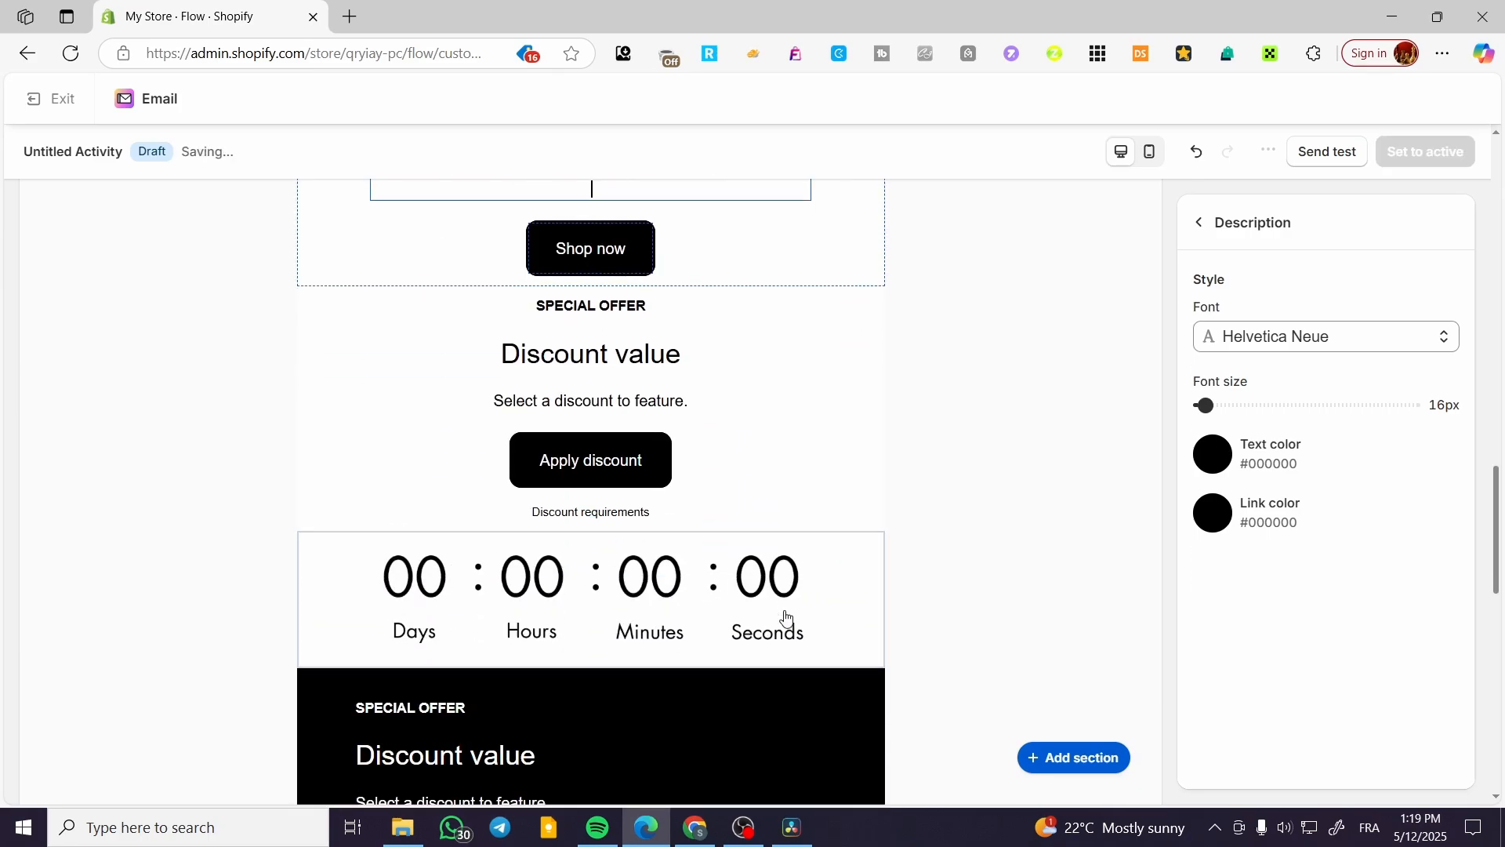
scroll(786, 617, "up", 3)
left_click(937, 529)
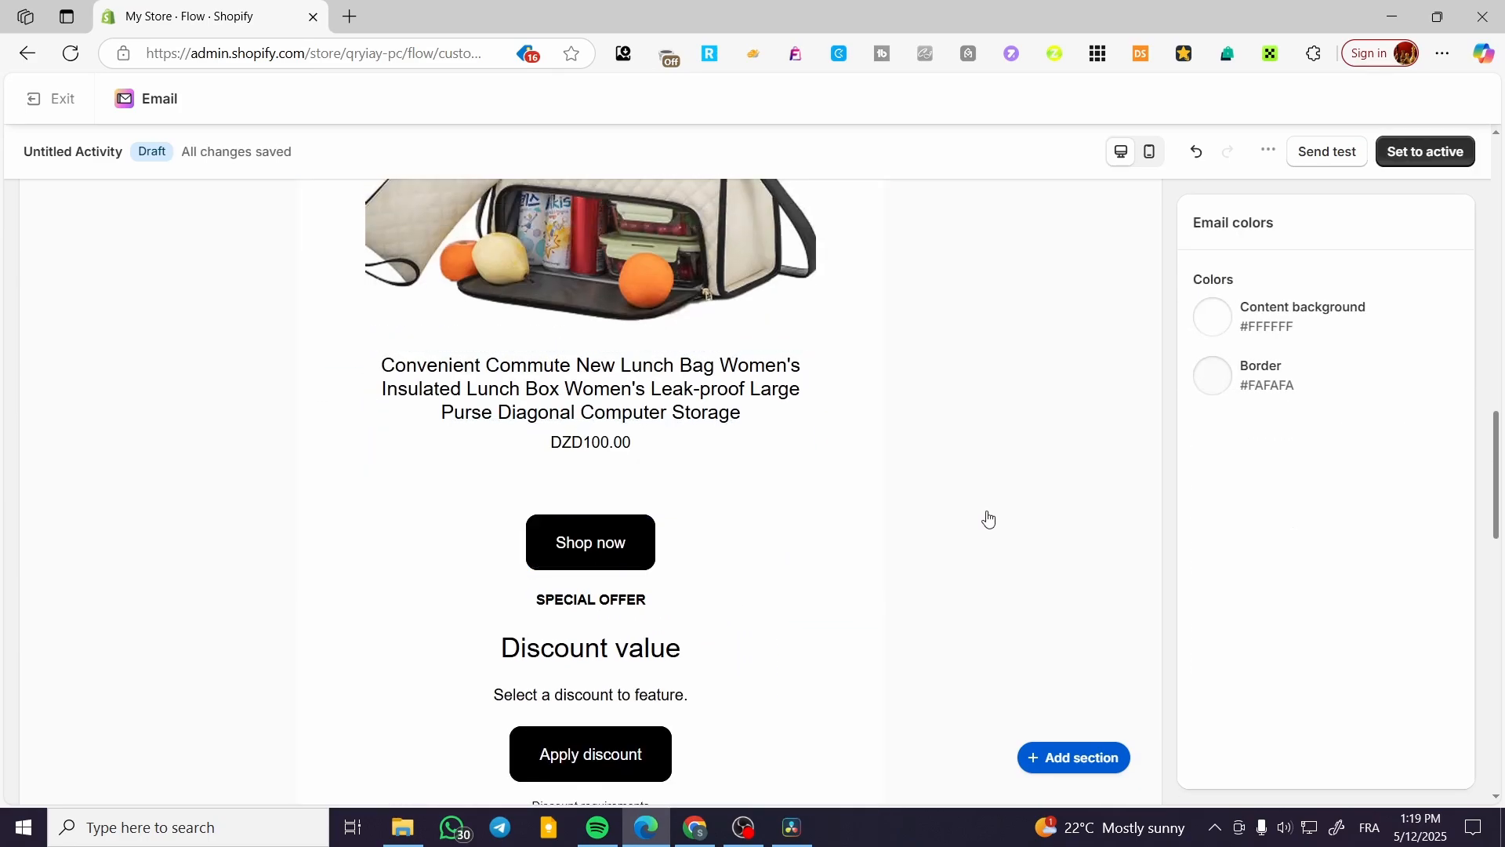
Review the edited email's layout and examine the settings of the added Discount and Countdown sections.
scroll(938, 572, "up", 3)
scroll(705, 533, "down", 5)
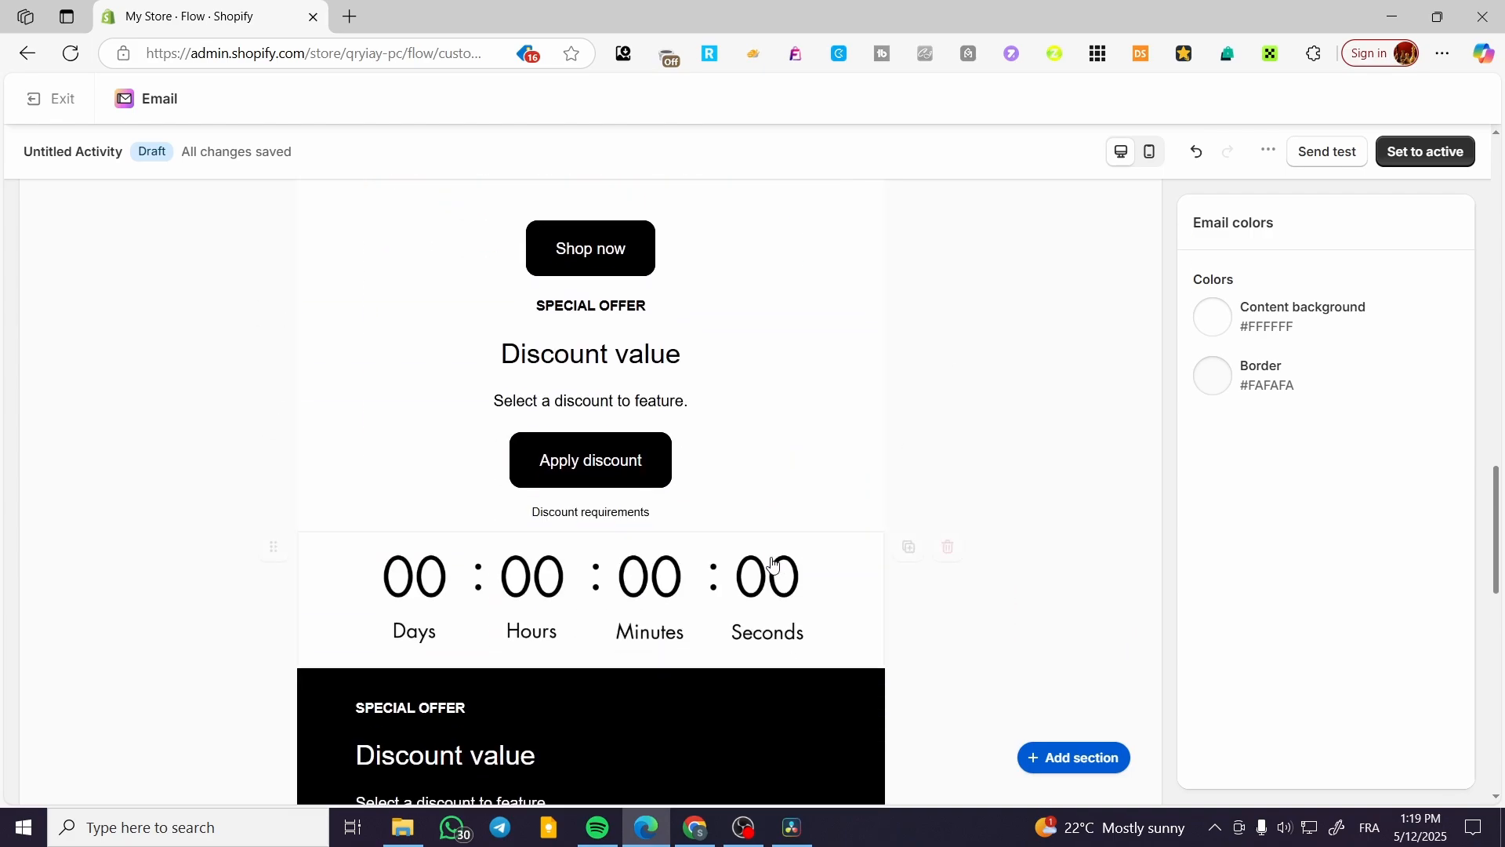
scroll(682, 476, "up", 2)
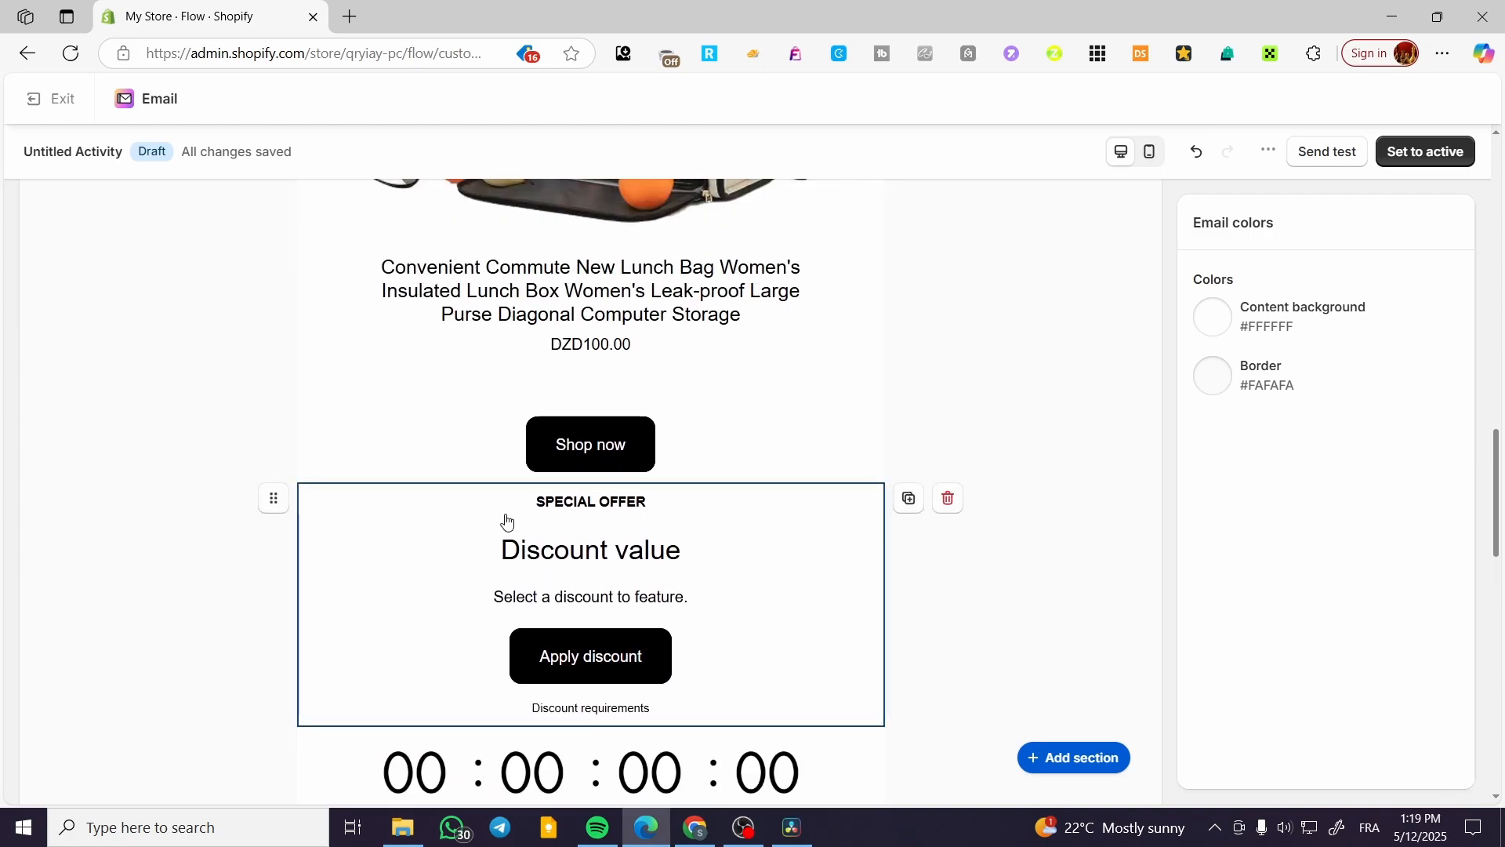
scroll(596, 580, "down", 4)
left_click(651, 265)
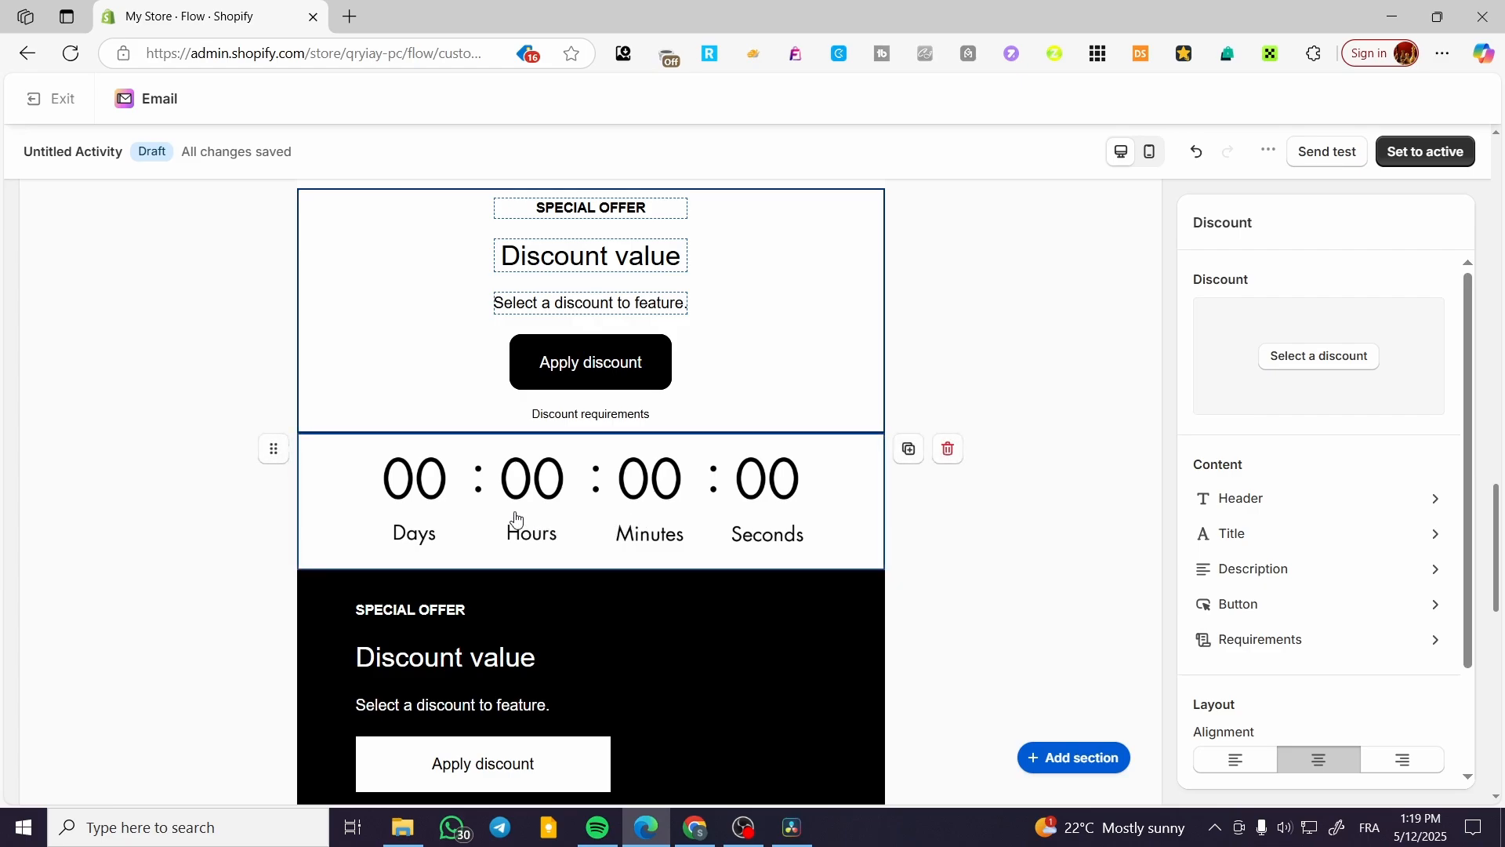
left_click(413, 511)
scroll(1217, 480, "down", 1)
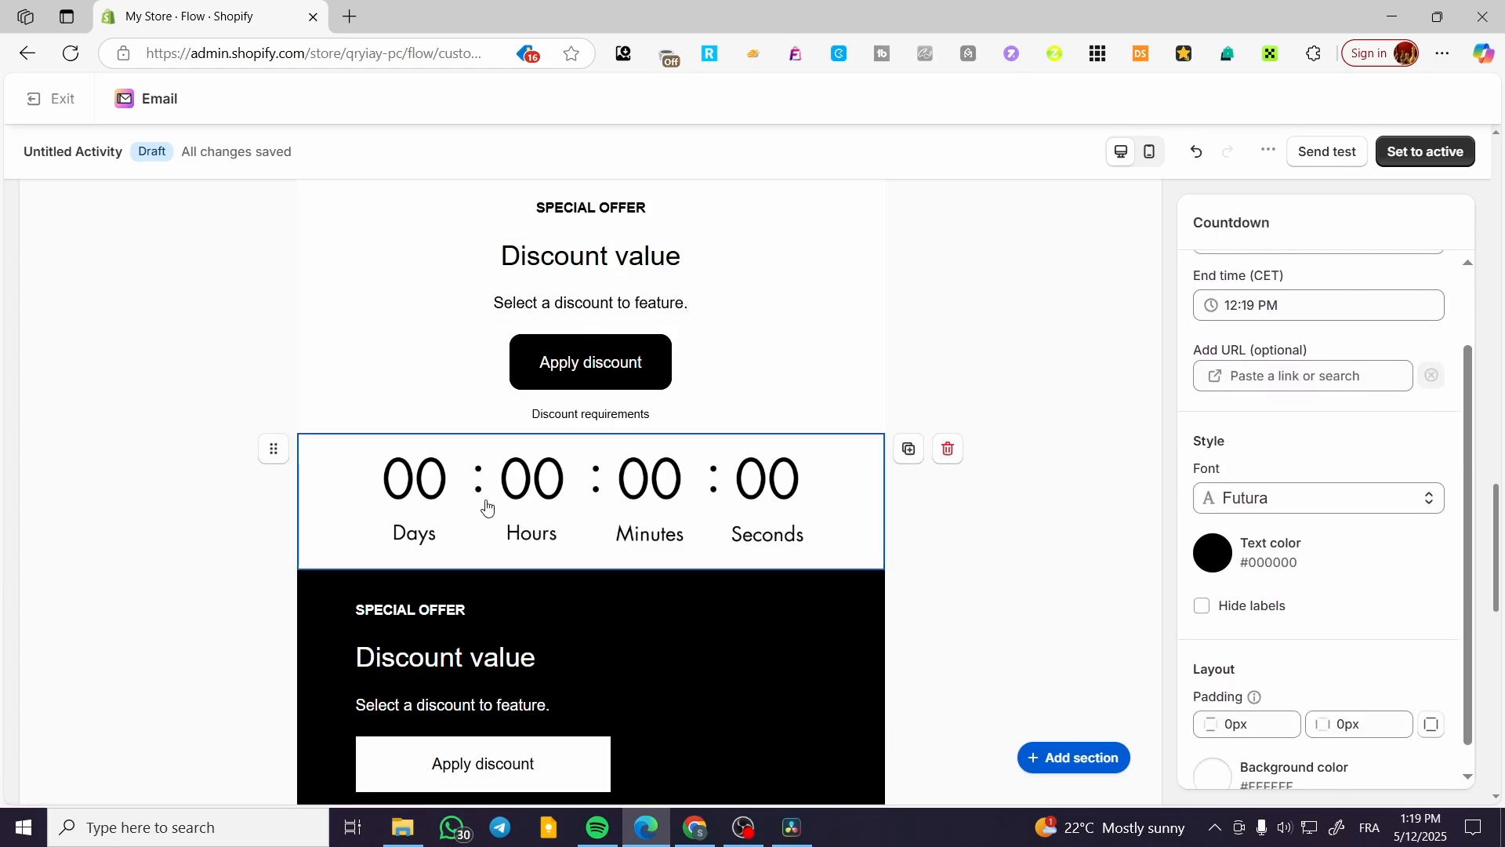
scroll(862, 518, "down", 10)
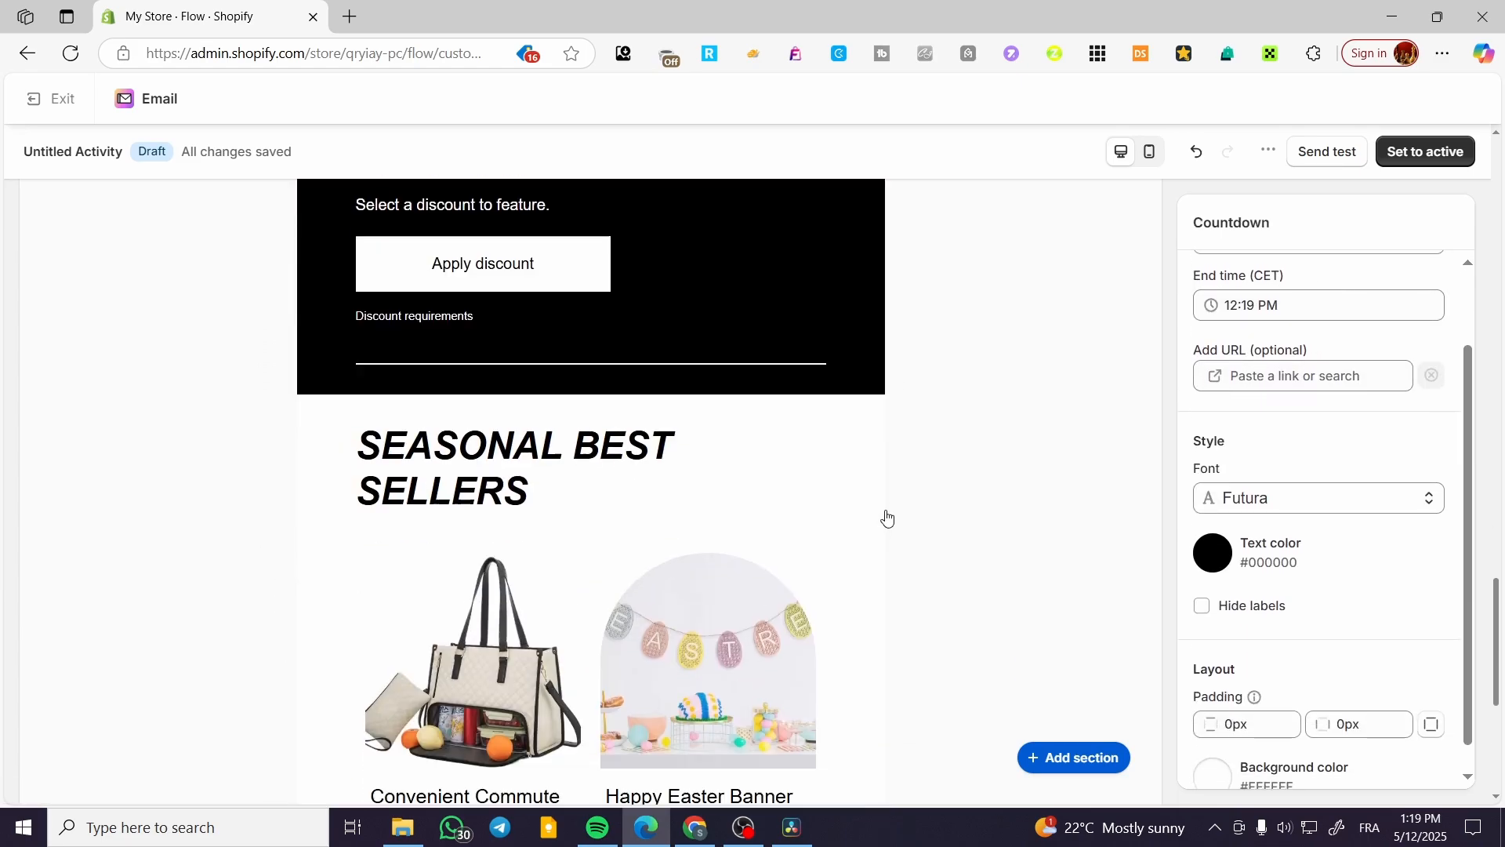
scroll(733, 544, "down", 2)
scroll(733, 543, "up", 12)
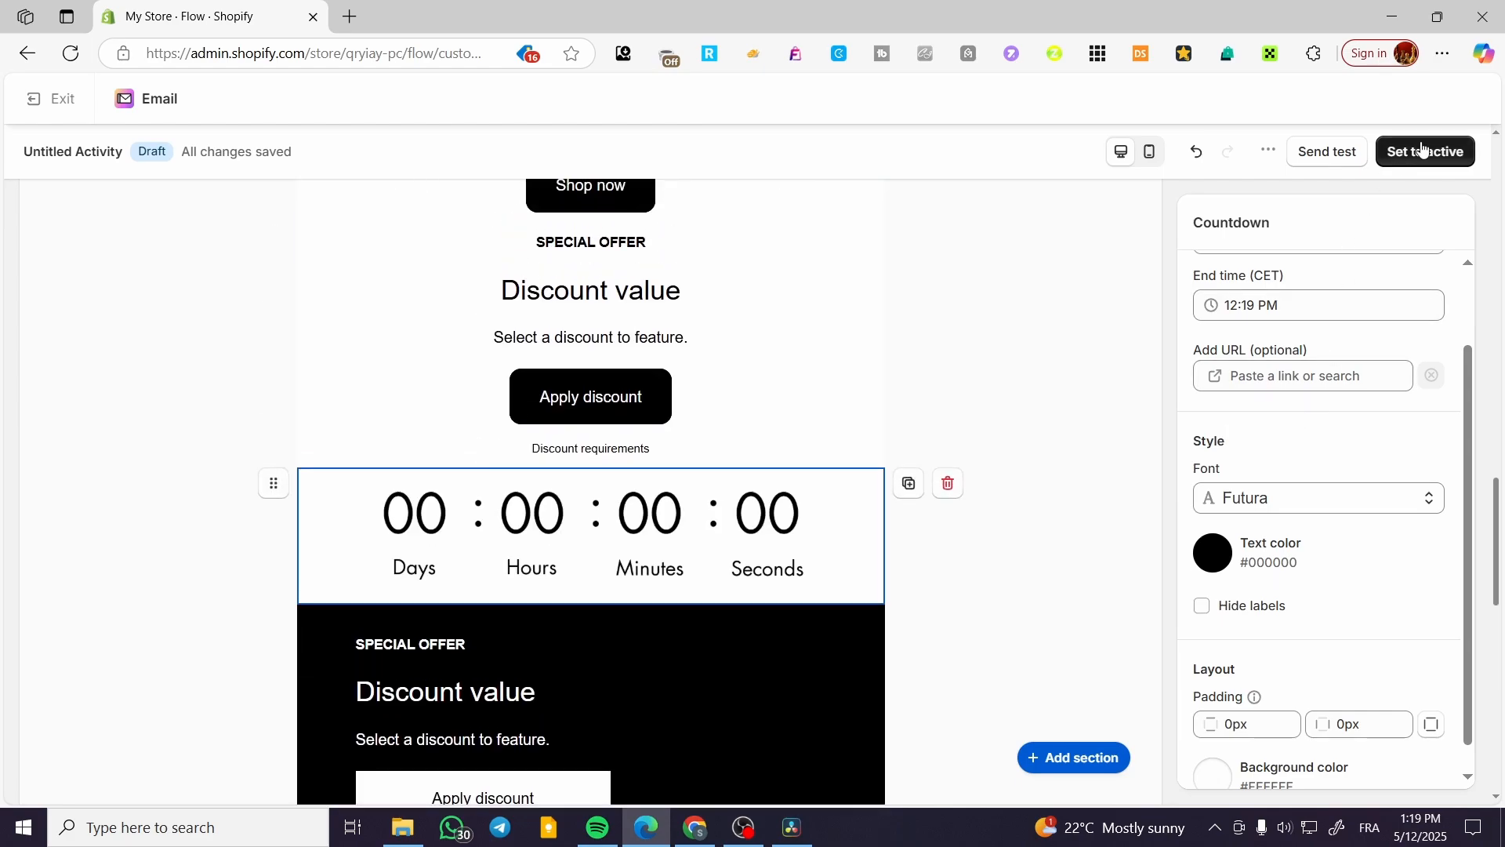
Try to set the Summer sale email to active, and leave the email editor with the email kept as a draft.
left_click(1424, 149)
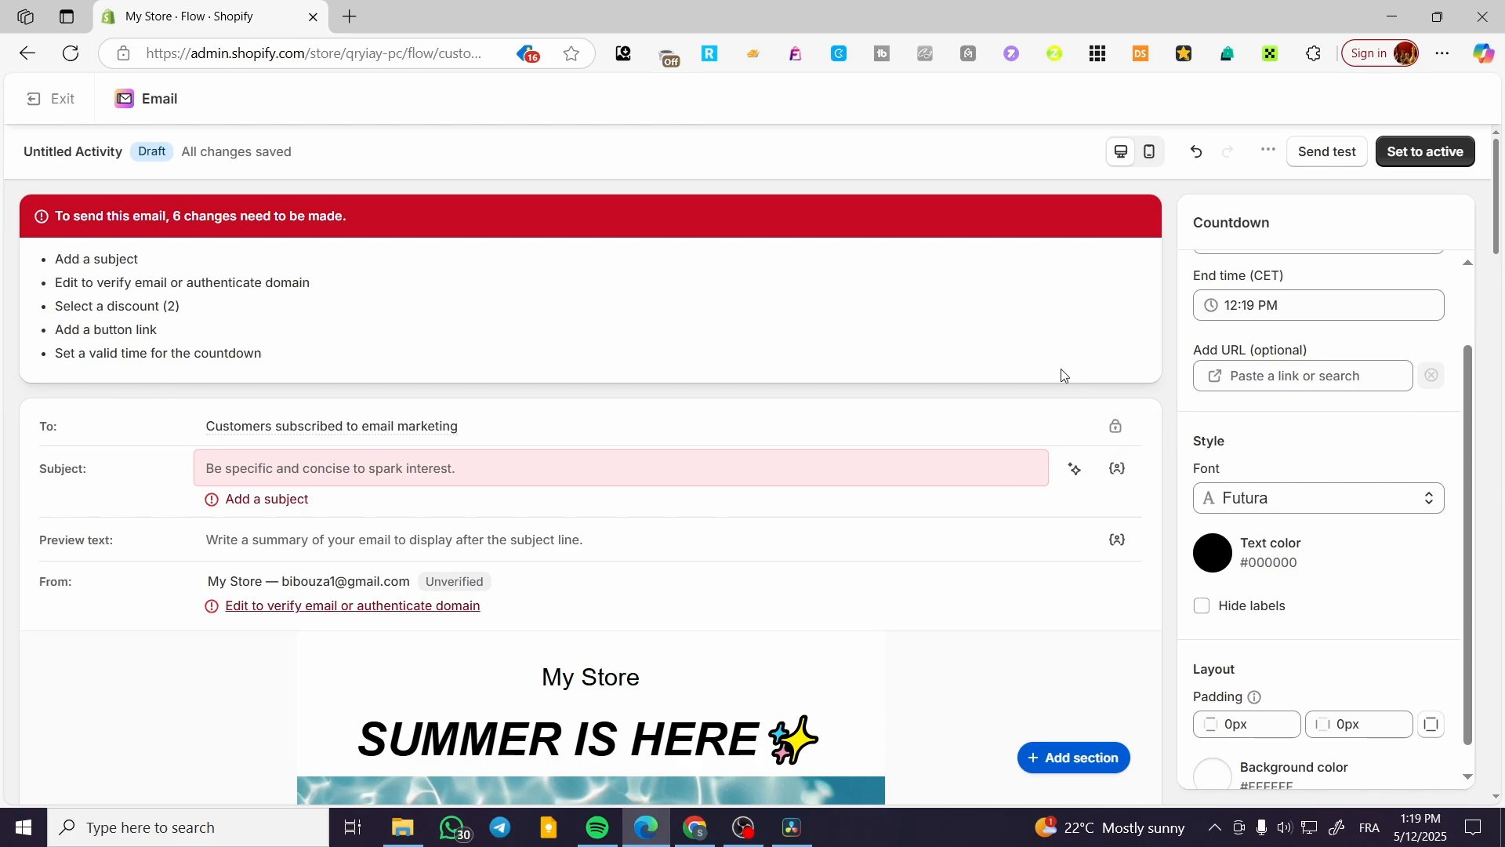
left_click(57, 104)
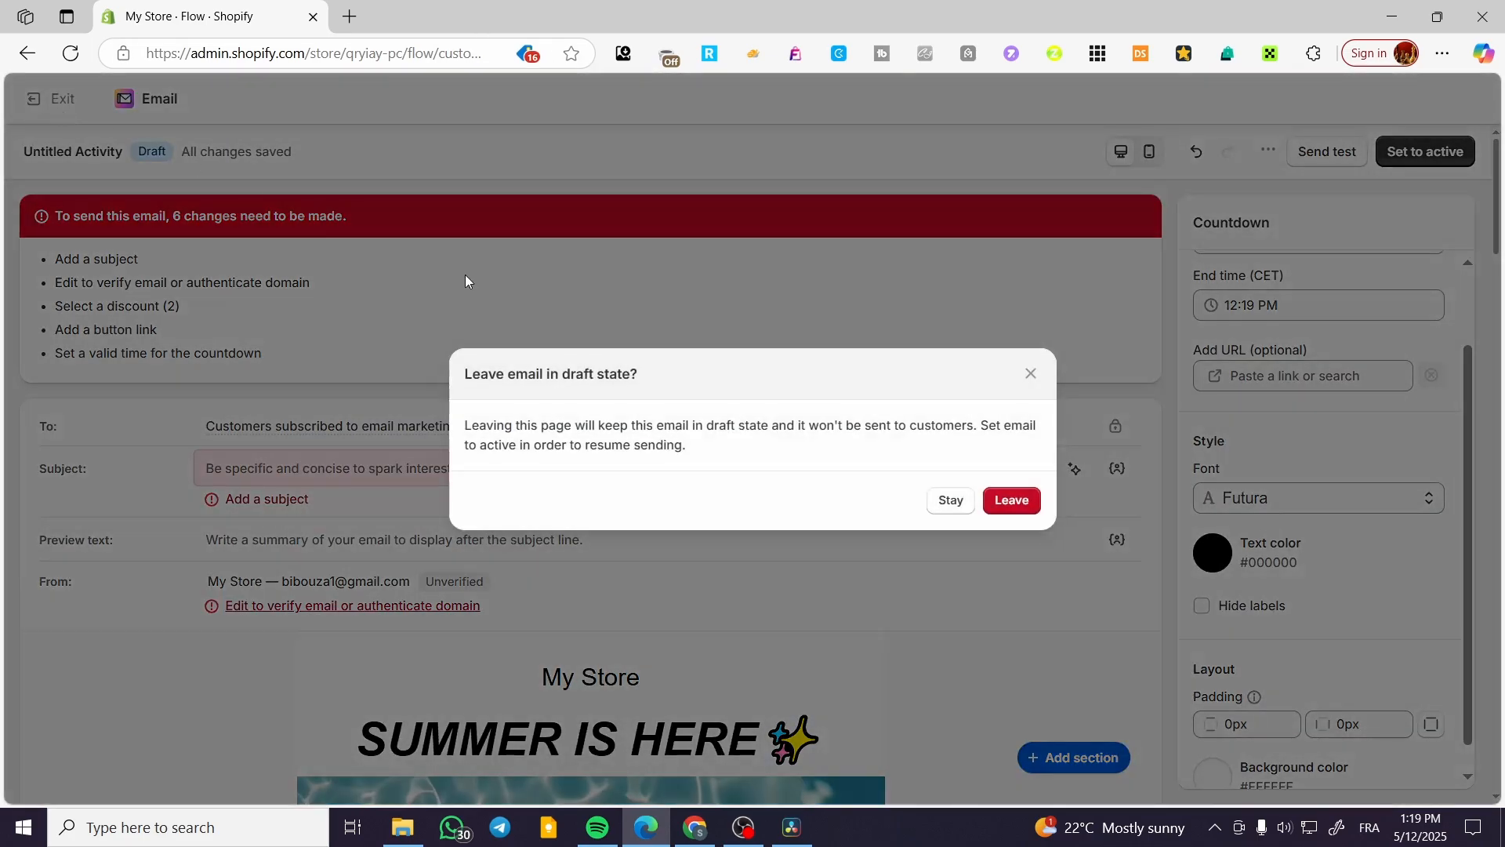
left_click(1032, 501)
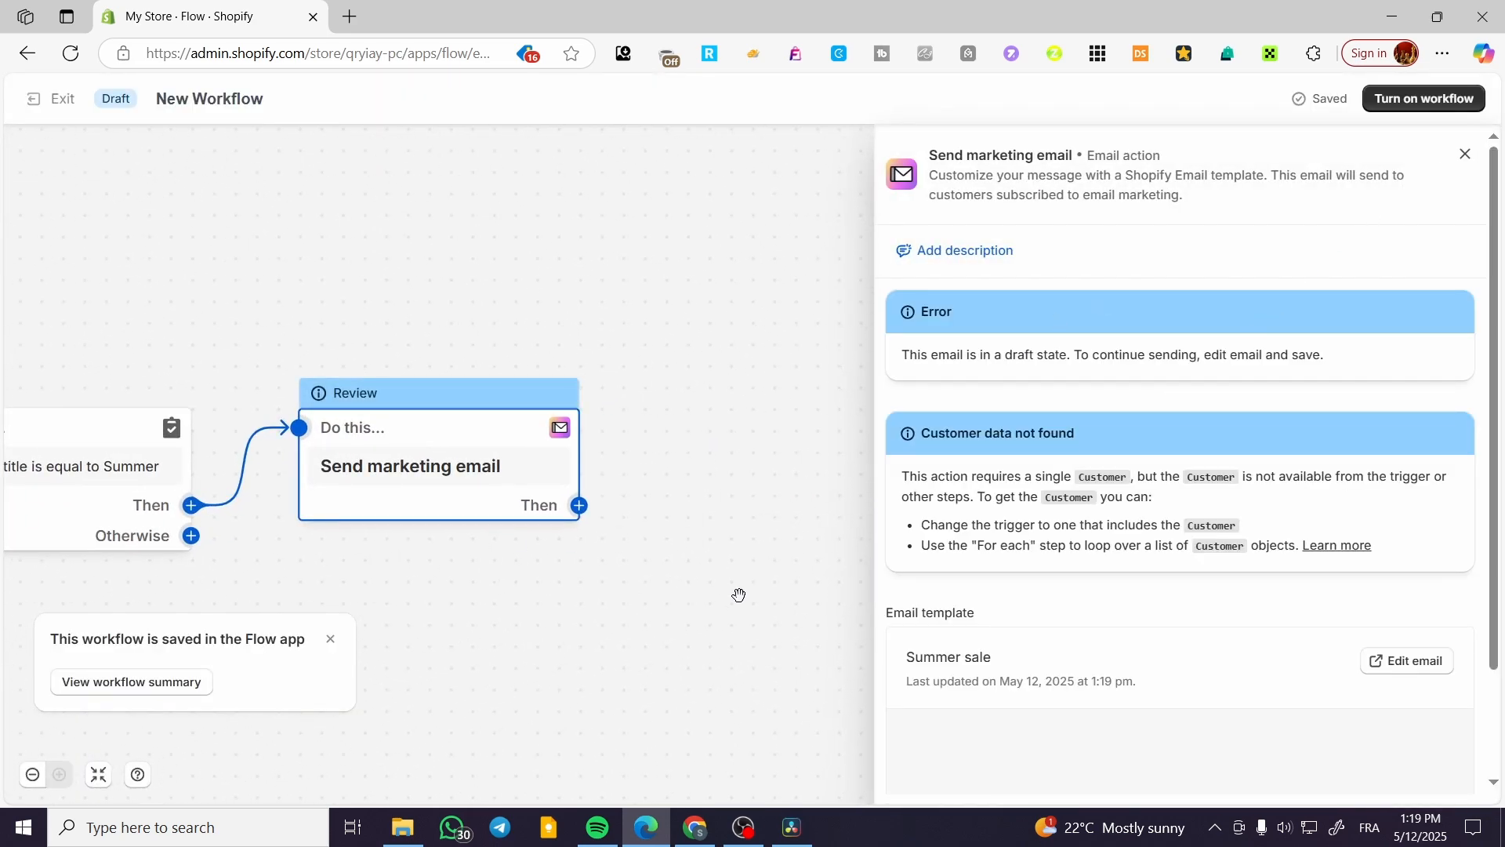
Close the Send marketing email action's details and dismiss the saved-workflow notice to view the complete three-step workflow.
left_click_drag(738, 595, 1023, 540)
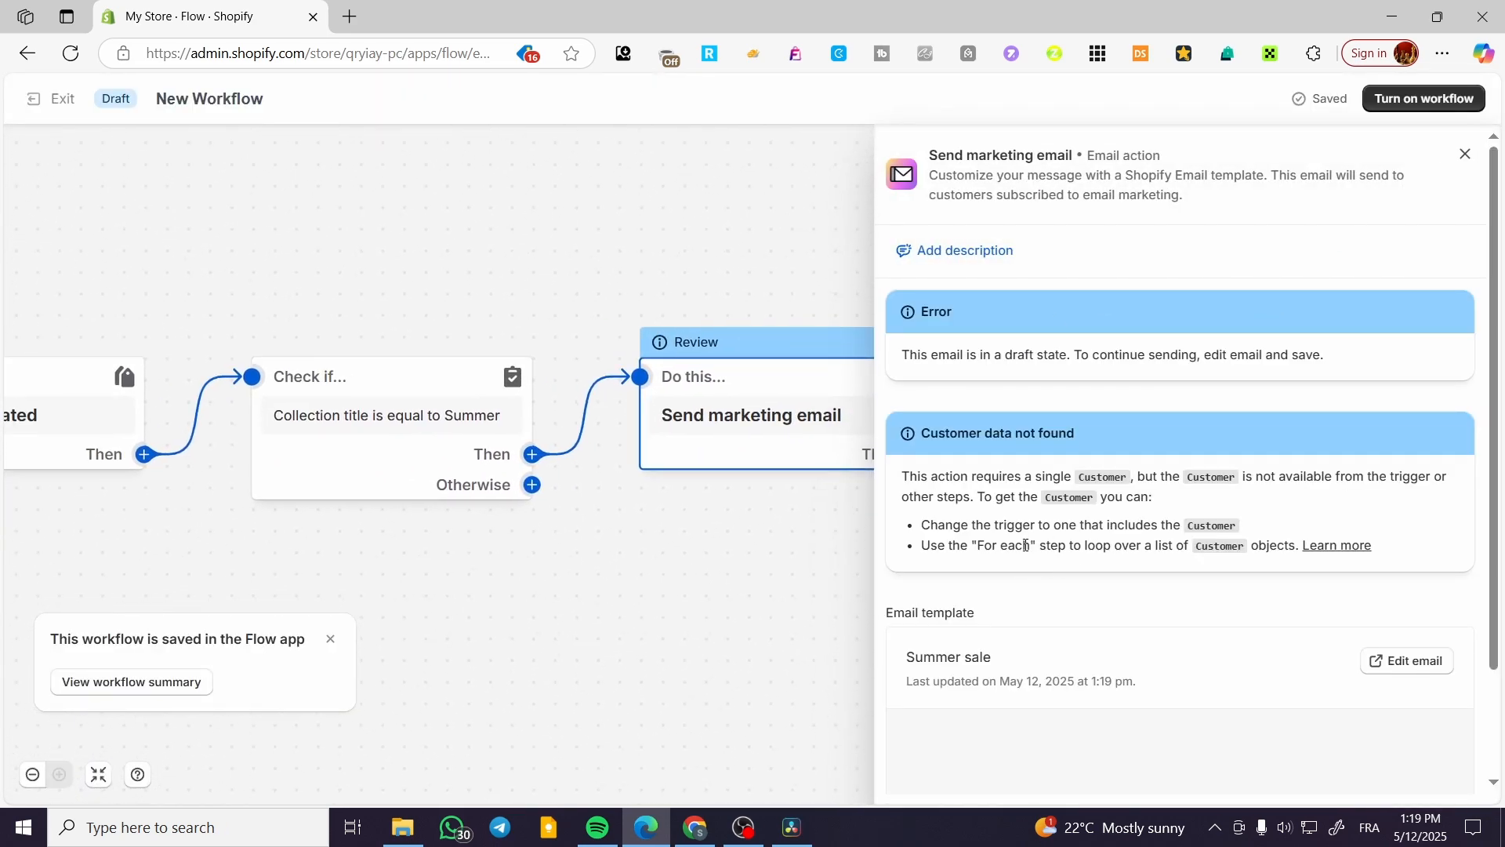
left_click_drag(705, 612, 922, 637)
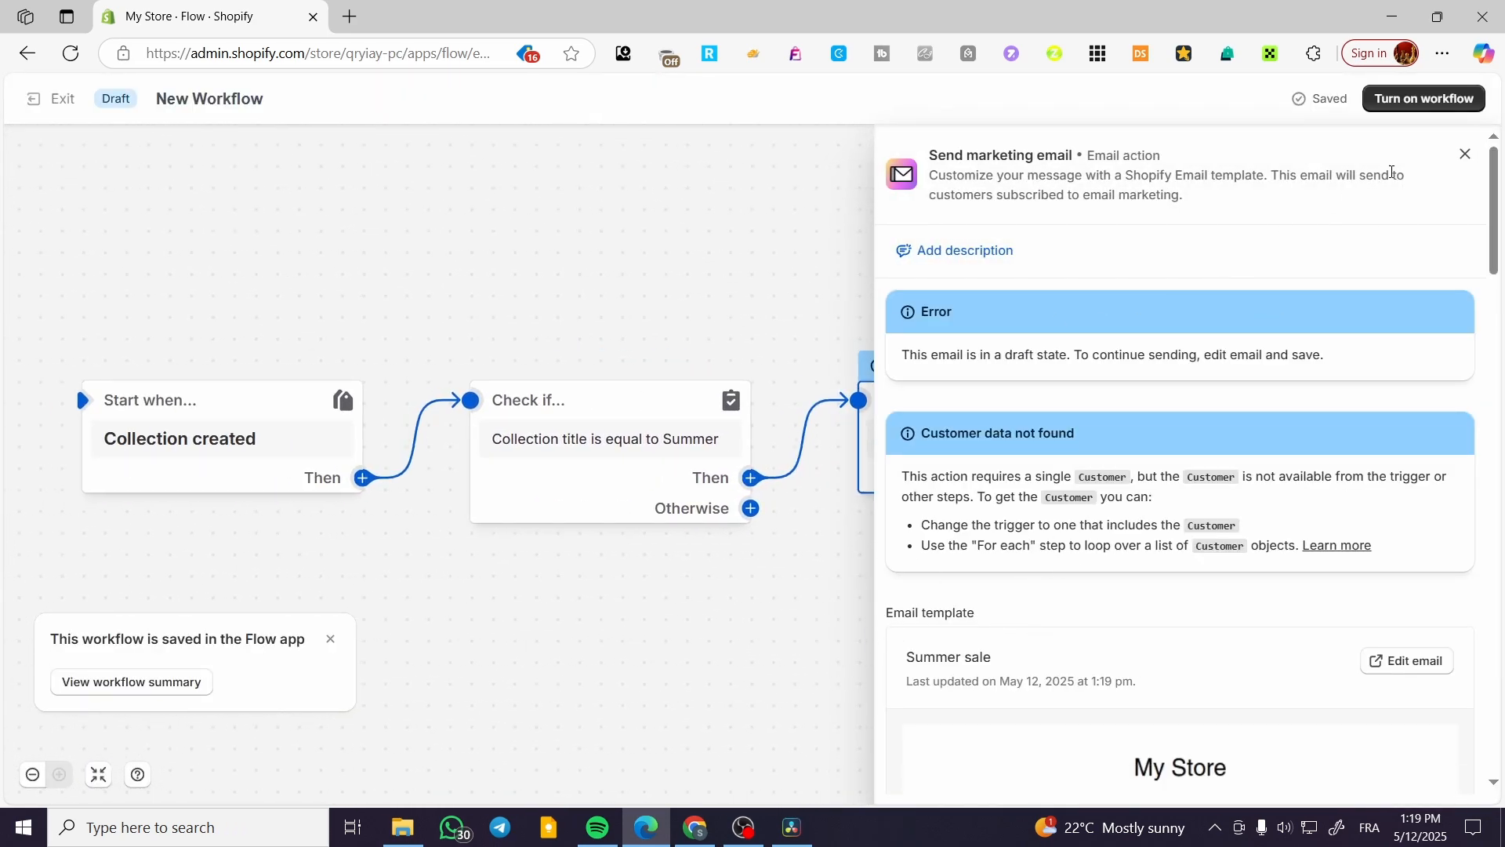
left_click(1464, 155)
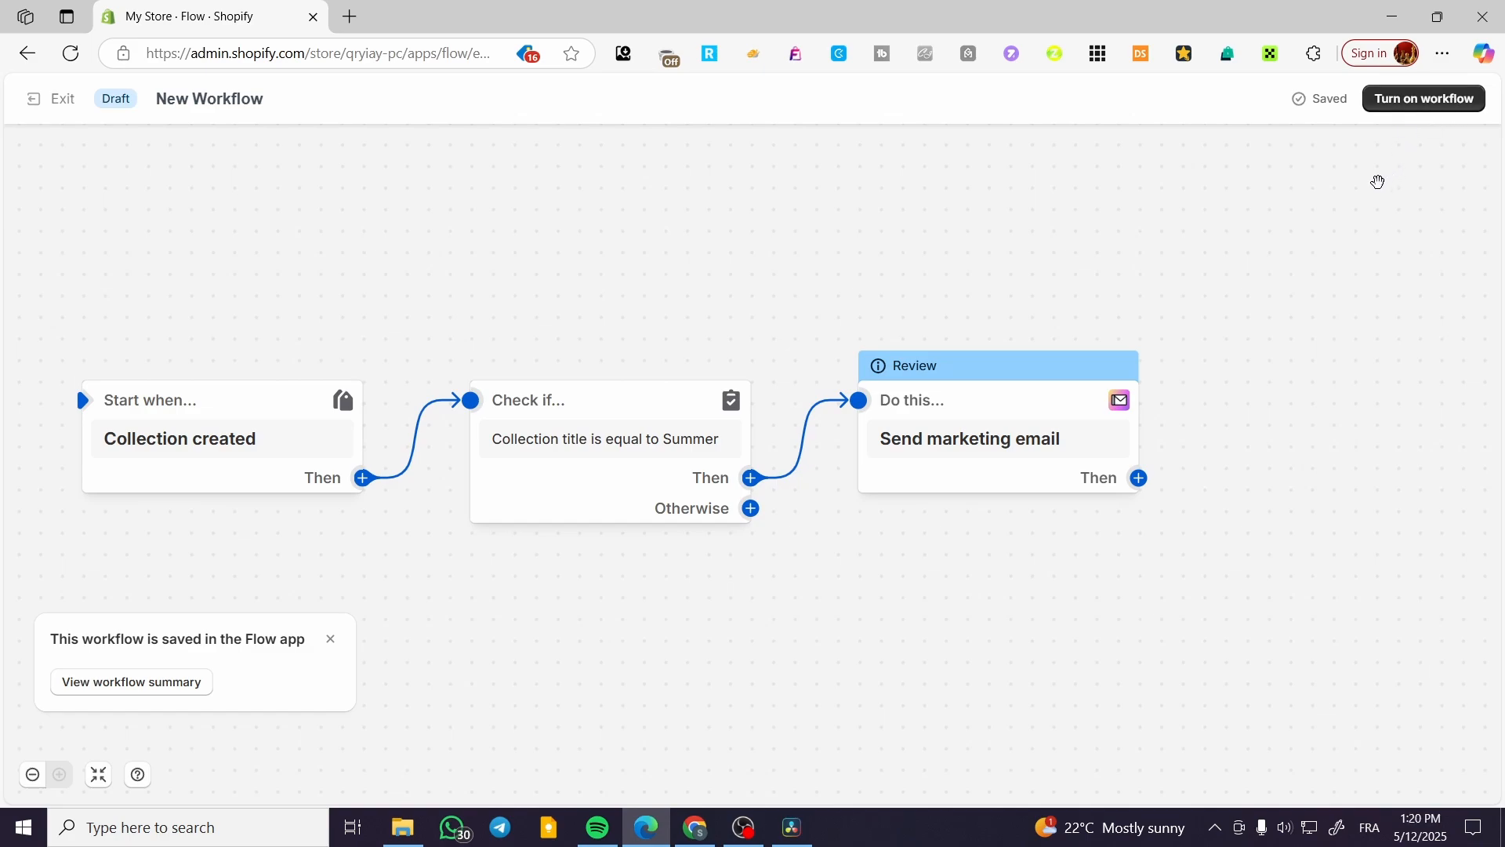
left_click_drag(548, 651, 678, 656)
left_click(330, 639)
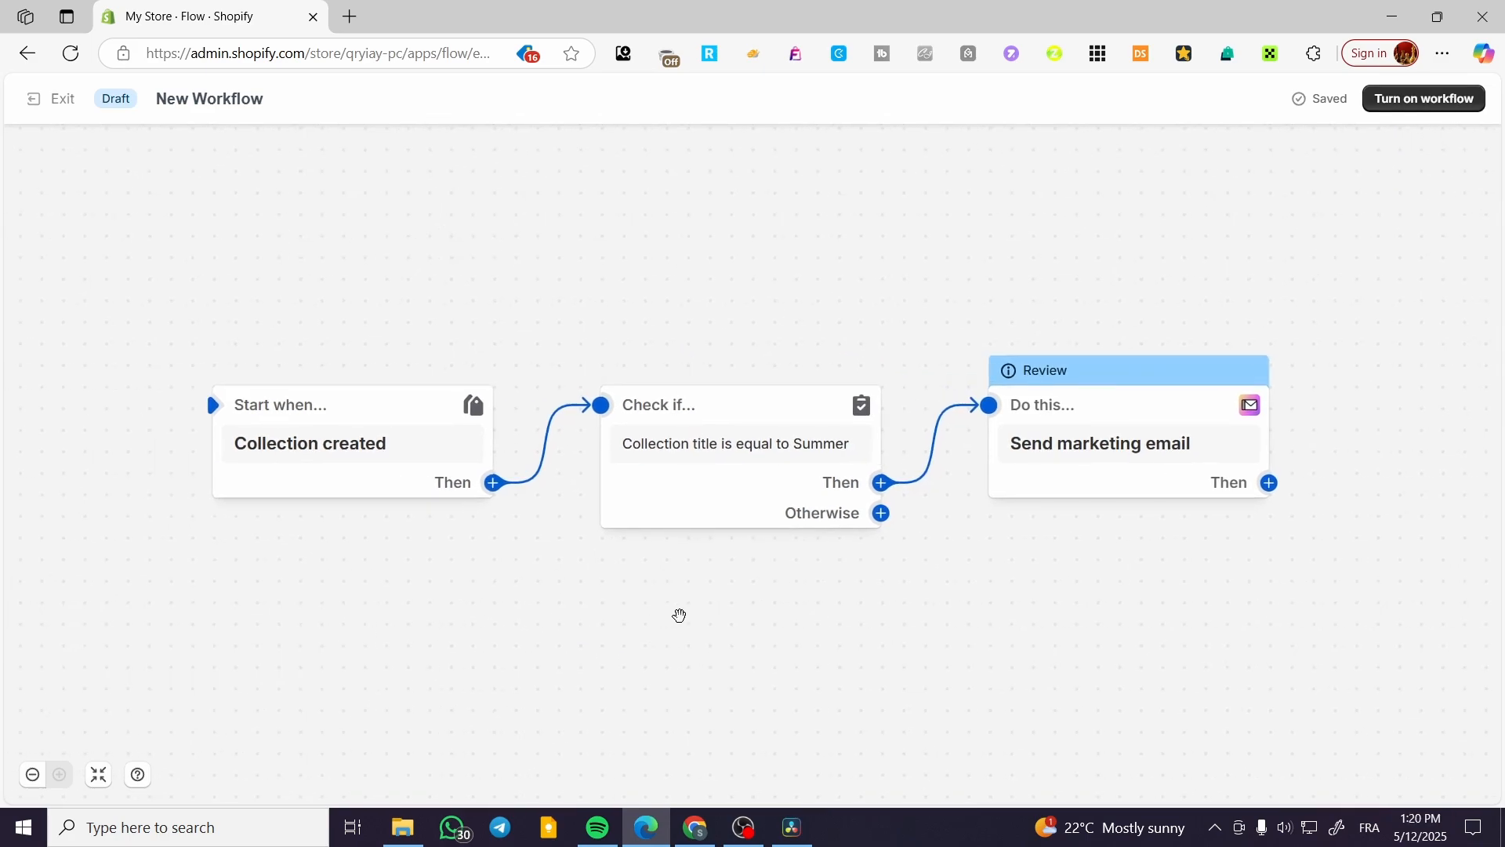